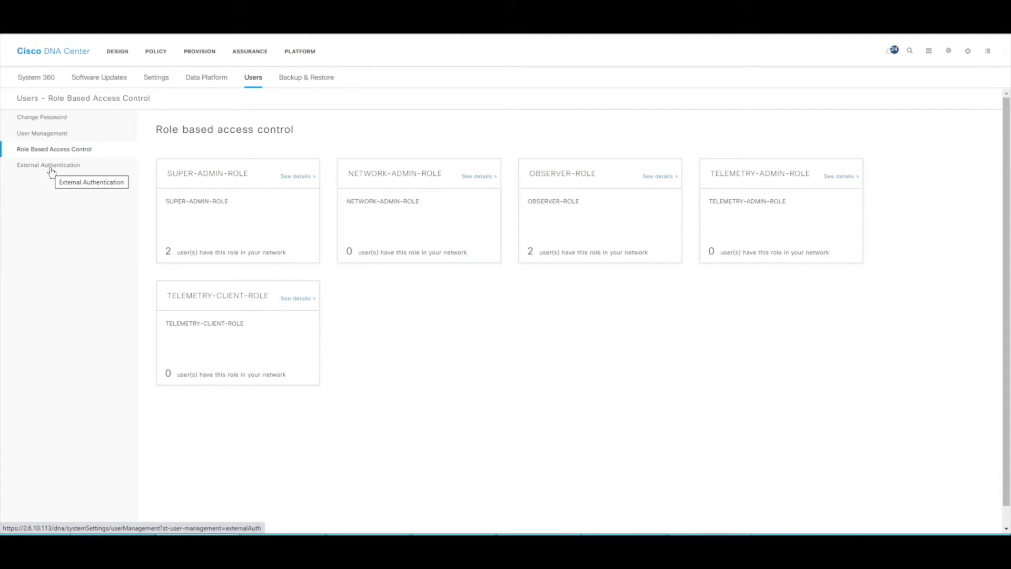
{"action": "left_click", "coordinate": [45, 135]}
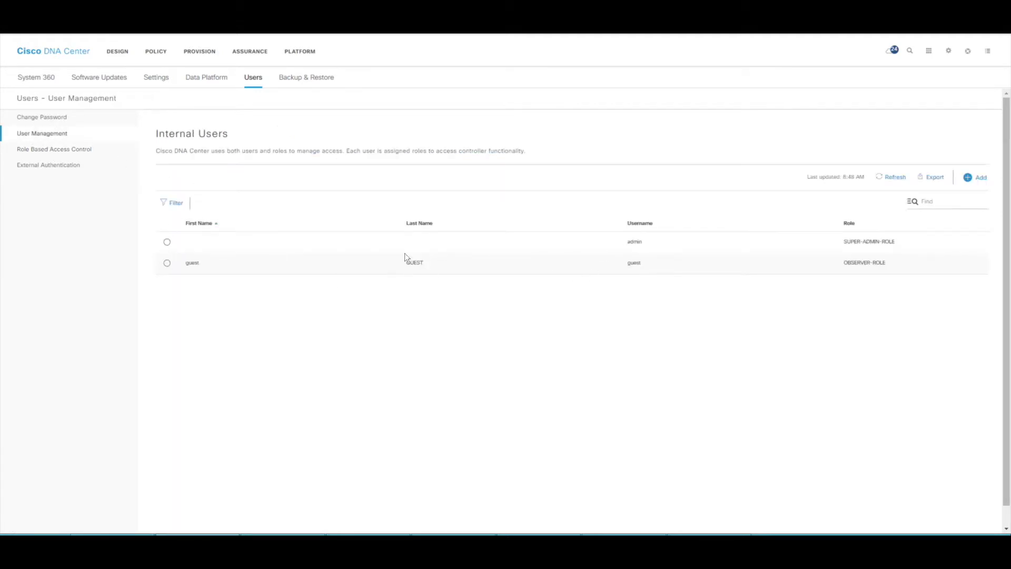
{"action": "left_click", "coordinate": [44, 167]}
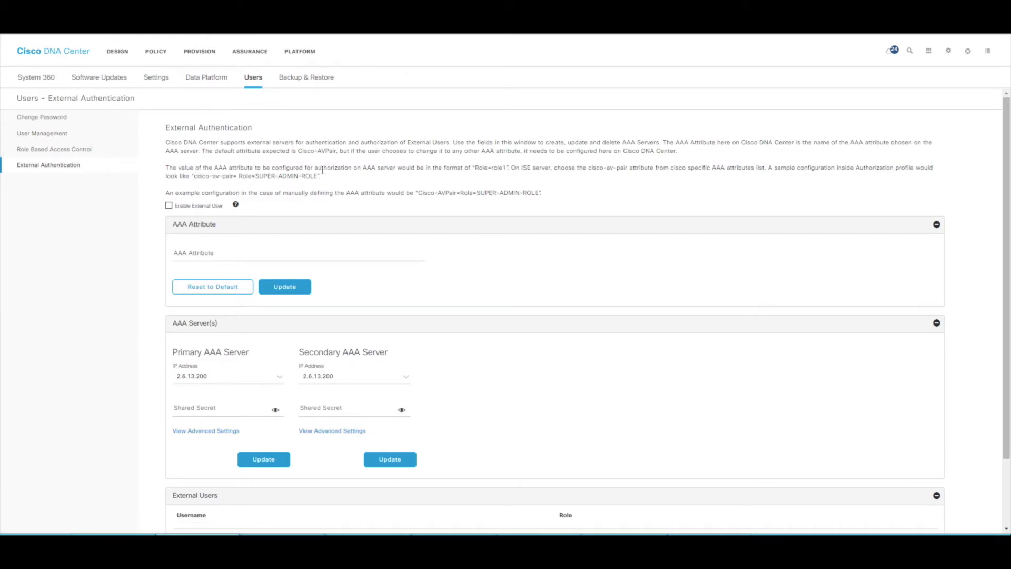
{"action": "left_click_drag", "start_coordinate": [193, 175], "coordinate": [236, 175]}
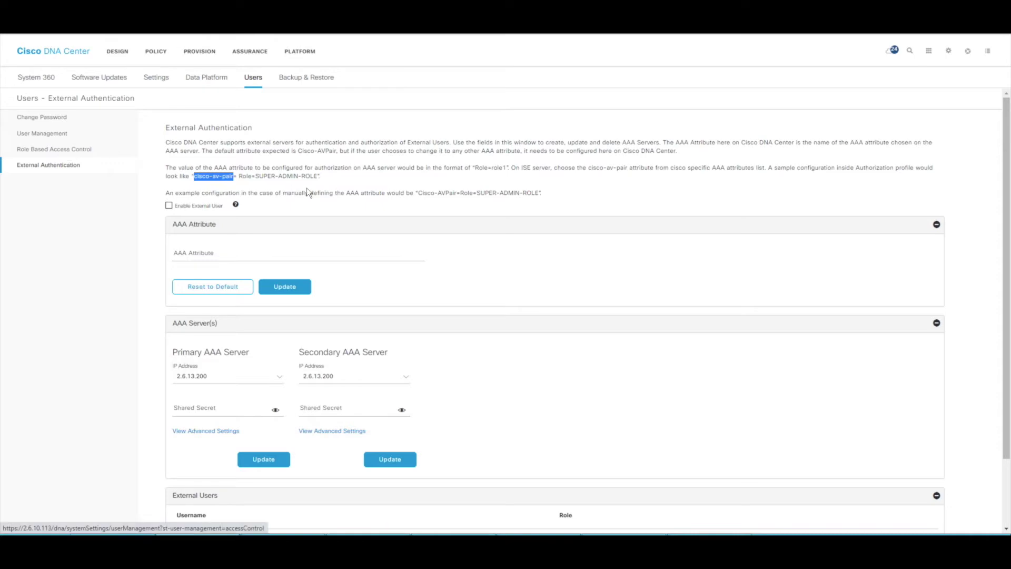
{"action": "left_click", "coordinate": [71, 150]}
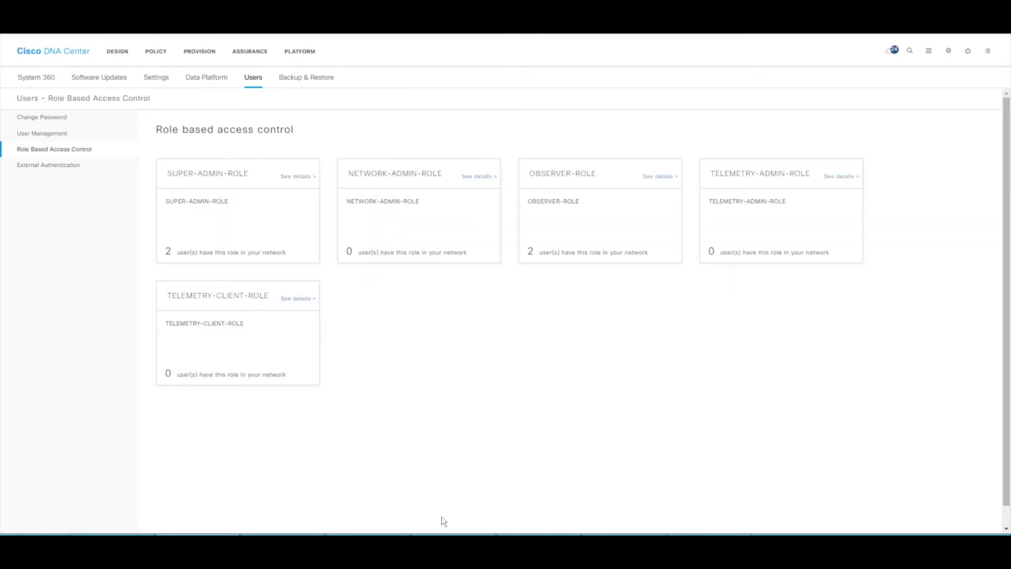
{"action": "left_click", "coordinate": [437, 533]}
- Finish the last Notepad role line as Role=TELEMETRY-CLIENT-ROLE, then go back to the browser
{"action": "left_click", "coordinate": [457, 366]}
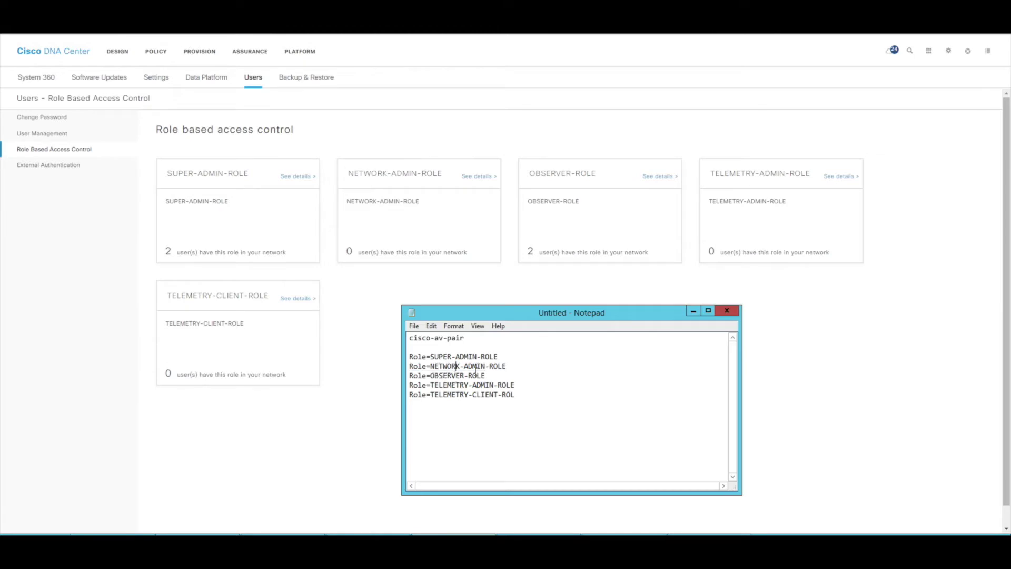
{"action": "left_click_drag", "start_coordinate": [520, 393], "coordinate": [413, 352]}
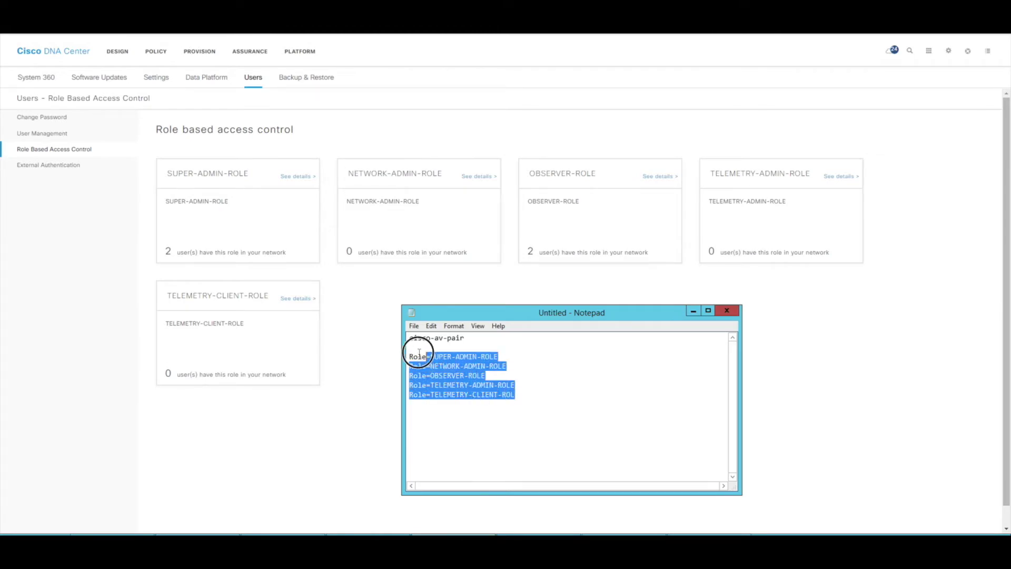
{"action": "left_click", "coordinate": [533, 392]}
{"action": "type", "text": "E"}
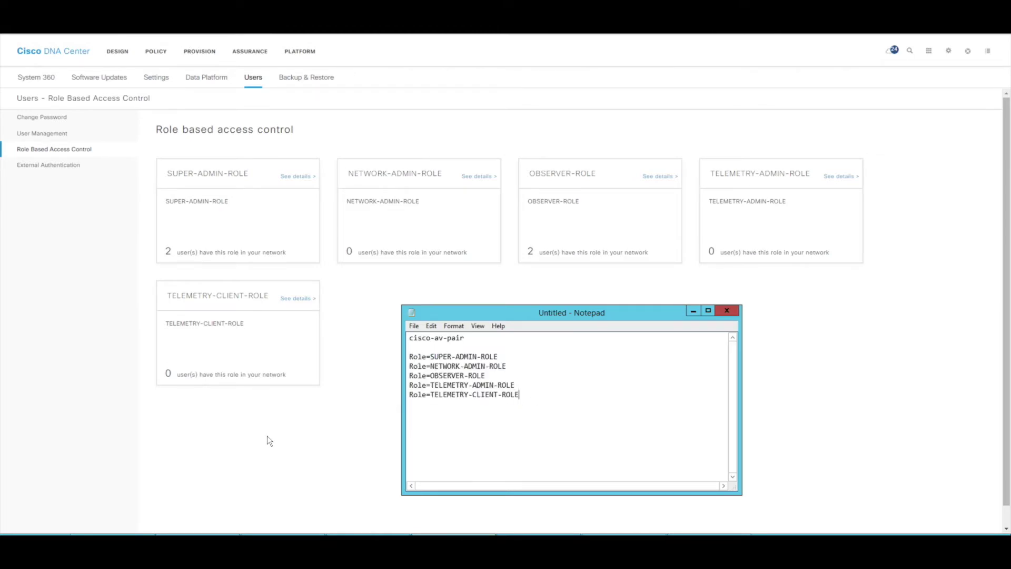
{"action": "left_click", "coordinate": [267, 435]}
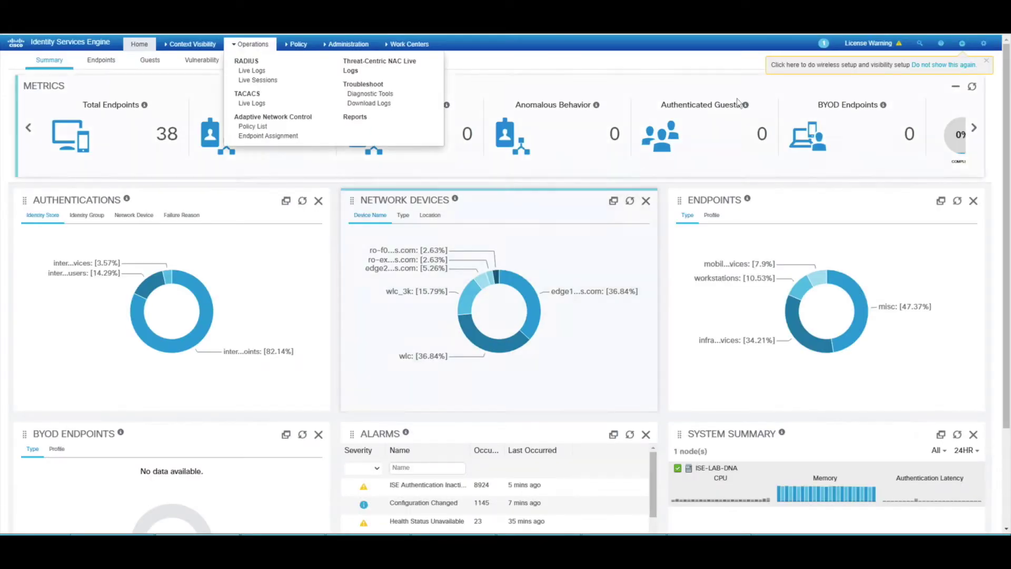
- Confirm Device Admin Service is enabled on deployment node ISE-LAB-DNA, then view the Licensing page
{"action": "left_click", "coordinate": [941, 43]}
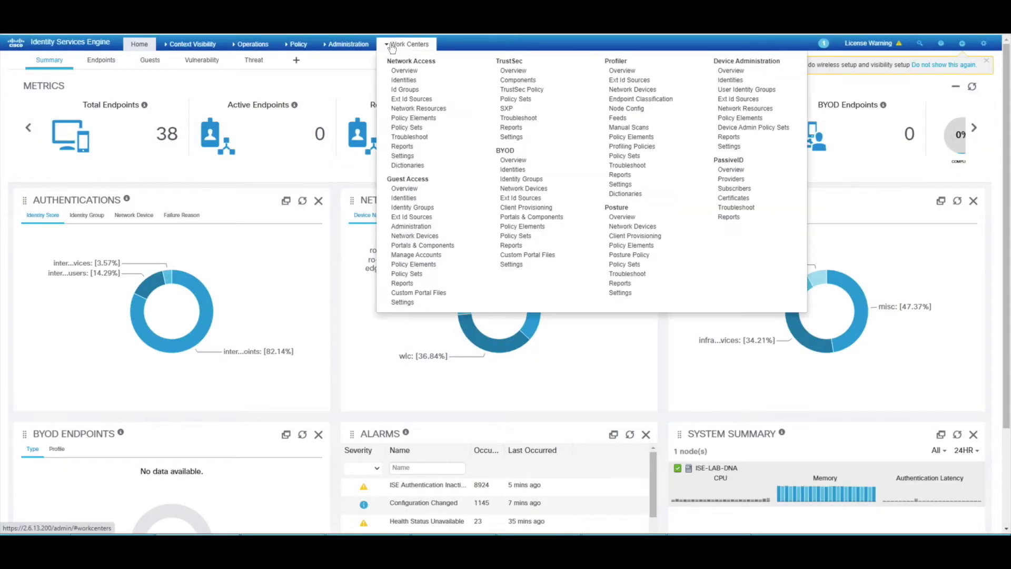
{"action": "mouse_move", "coordinate": [348, 44]}
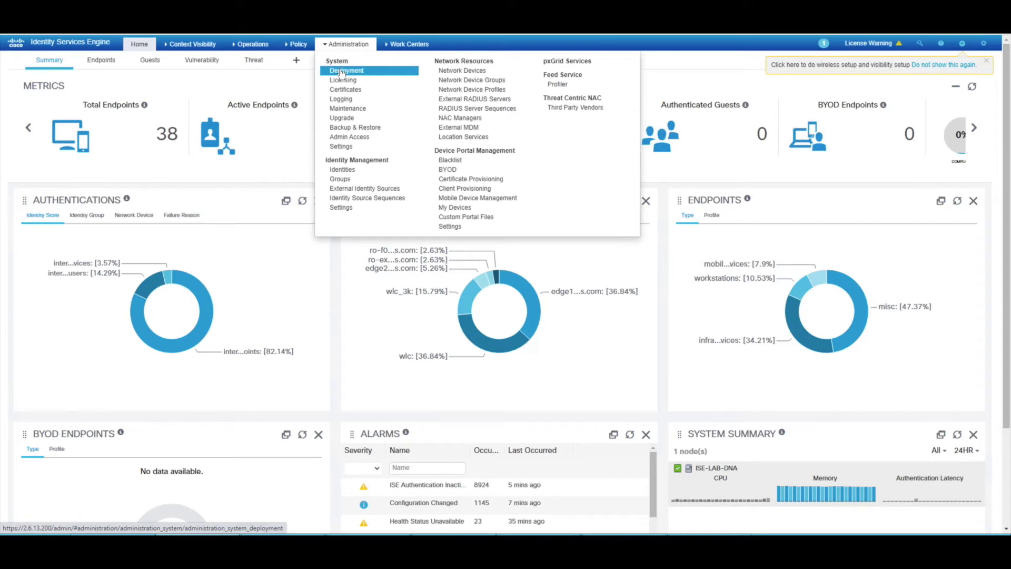
{"action": "left_click", "coordinate": [340, 71]}
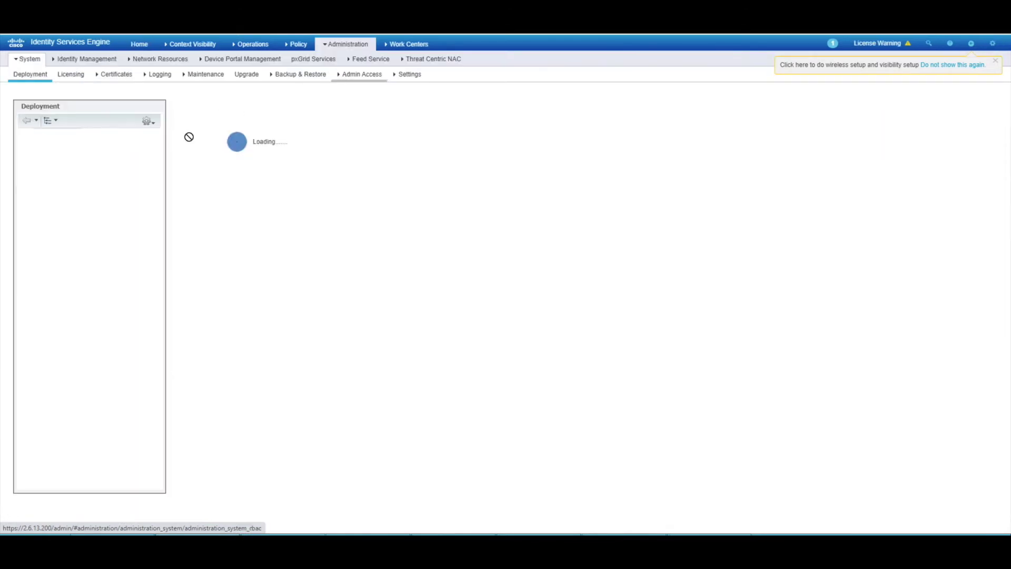
{"action": "left_click", "coordinate": [229, 154]}
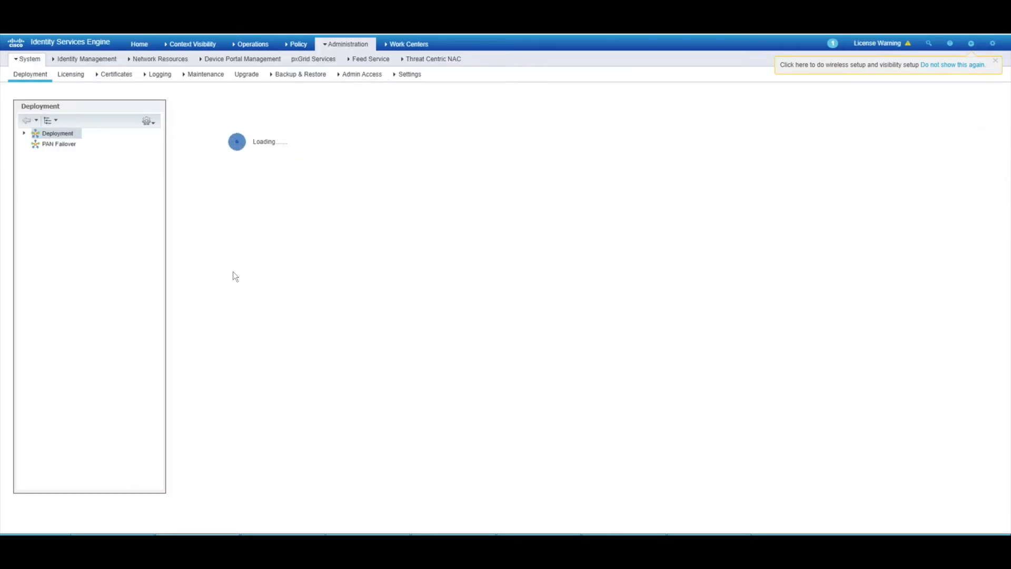
{"action": "left_click", "coordinate": [205, 363]}
{"action": "left_click_drag", "start_coordinate": [308, 428], "coordinate": [235, 432]}
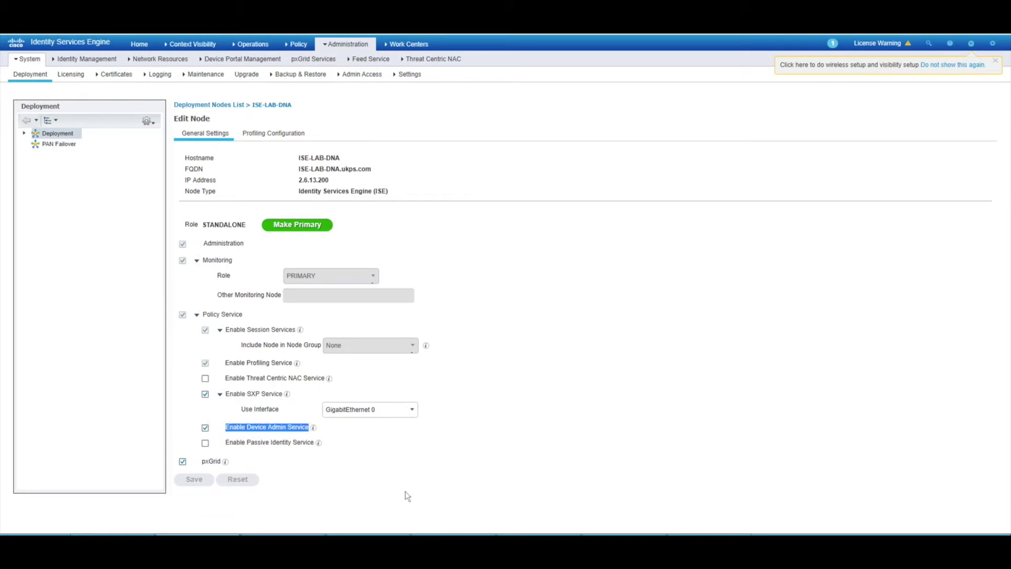
{"action": "left_click", "coordinate": [84, 76]}
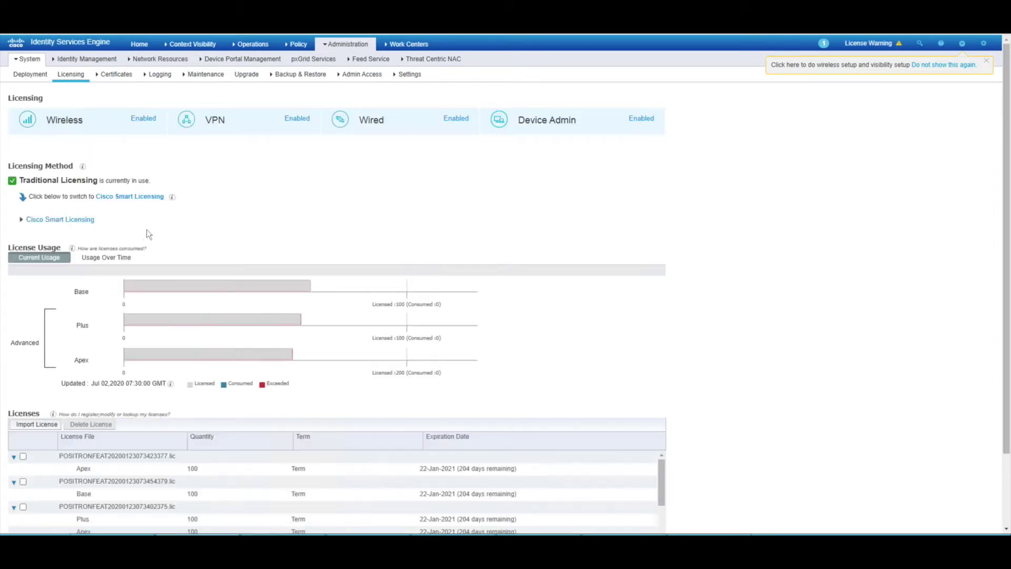
- Locate and select the Device Admin licence row in the Licenses table
{"action": "scroll", "coordinate": [150, 461], "scroll_direction": "down", "scroll_amount": 2}
{"action": "scroll", "coordinate": [150, 461], "scroll_direction": "down", "scroll_amount": 2}
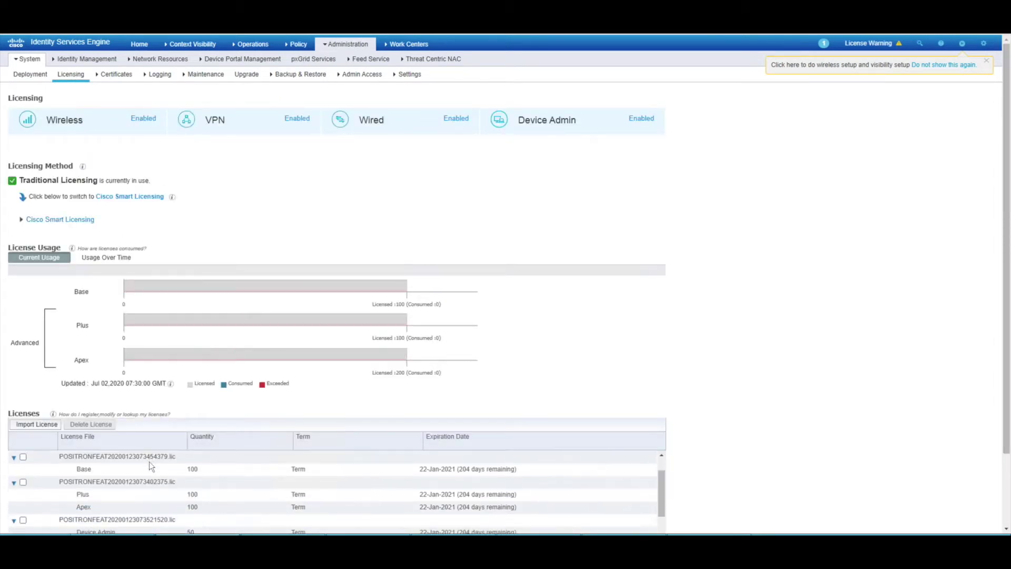
{"action": "left_click", "coordinate": [105, 520]}
{"action": "double_click", "coordinate": [104, 520]}
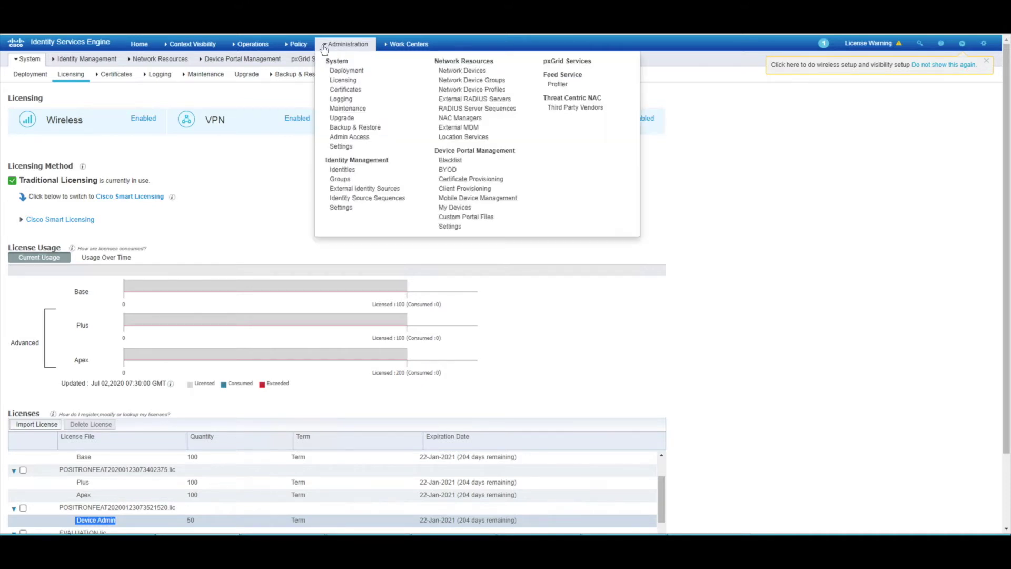
- Navigate to Administration > Network Resources > Network Devices
{"action": "mouse_move", "coordinate": [295, 45]}
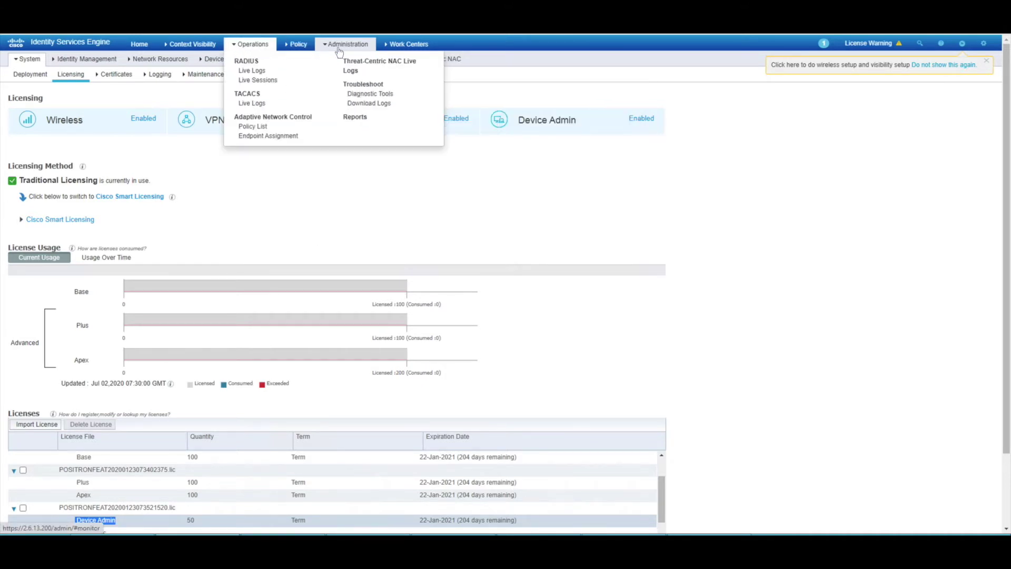
{"action": "mouse_move", "coordinate": [337, 44]}
{"action": "left_click", "coordinate": [457, 71]}
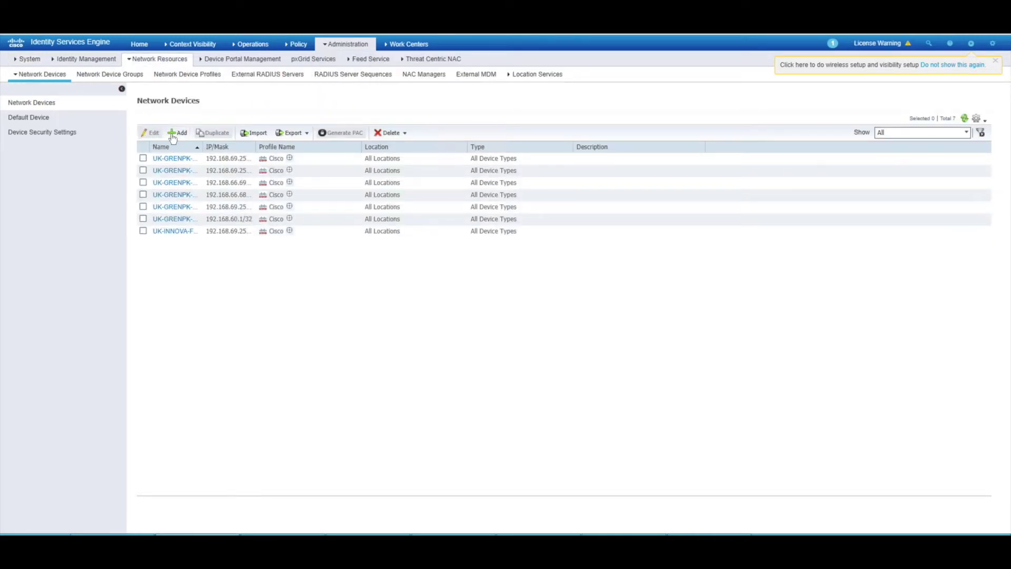
- Begin a new network device entry from the Network Devices list
{"action": "left_click", "coordinate": [178, 132]}
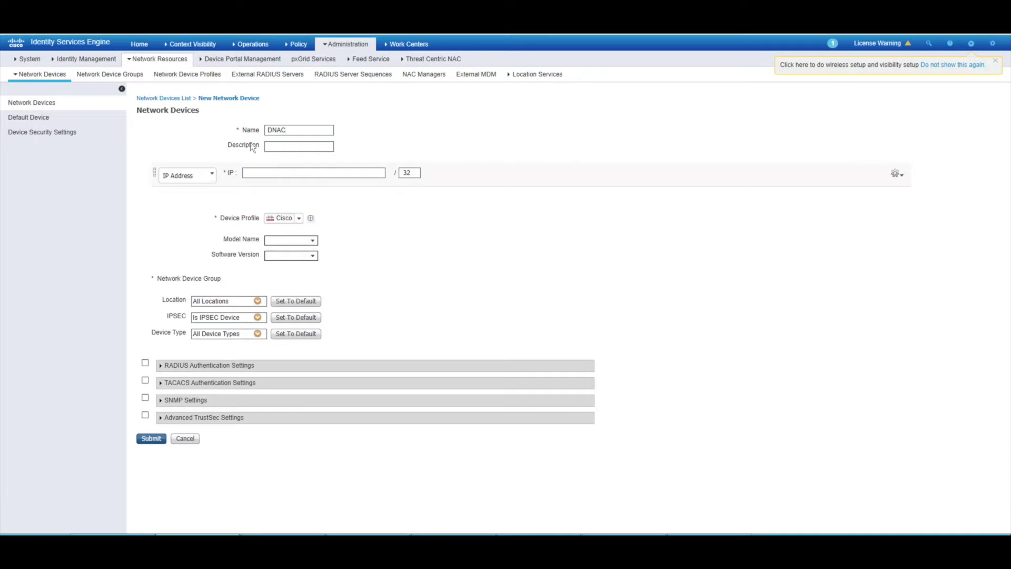
{"action": "left_click", "coordinate": [259, 172]}
{"action": "type", "text": "https://2.6.10.113"}
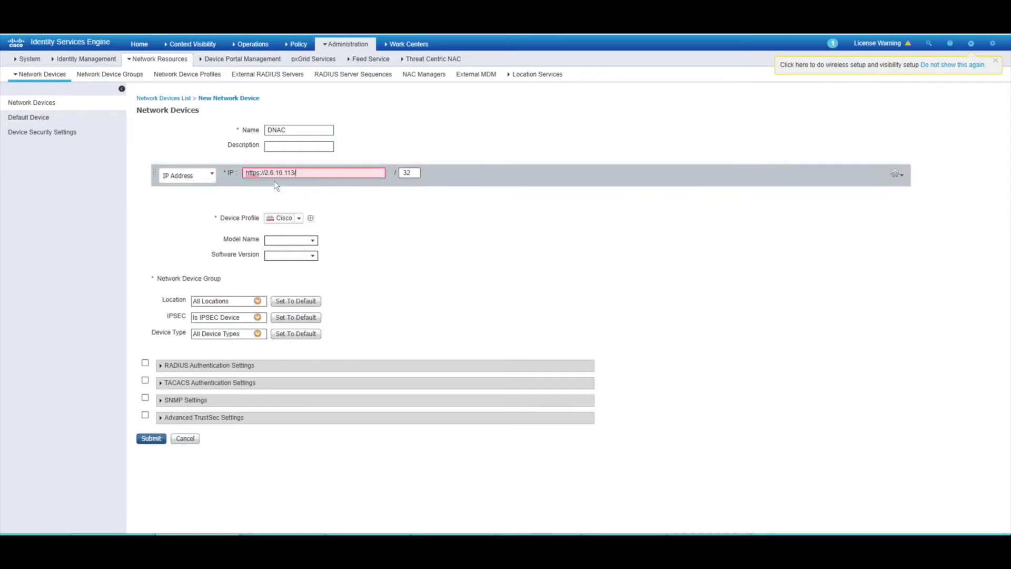
{"action": "left_click_drag", "start_coordinate": [267, 175], "coordinate": [231, 171]}
{"action": "key", "text": "BackSpace"}
{"action": "double_click", "coordinate": [291, 172]}
{"action": "left_click", "coordinate": [297, 173]}
{"action": "key", "text": "BackSpace"}
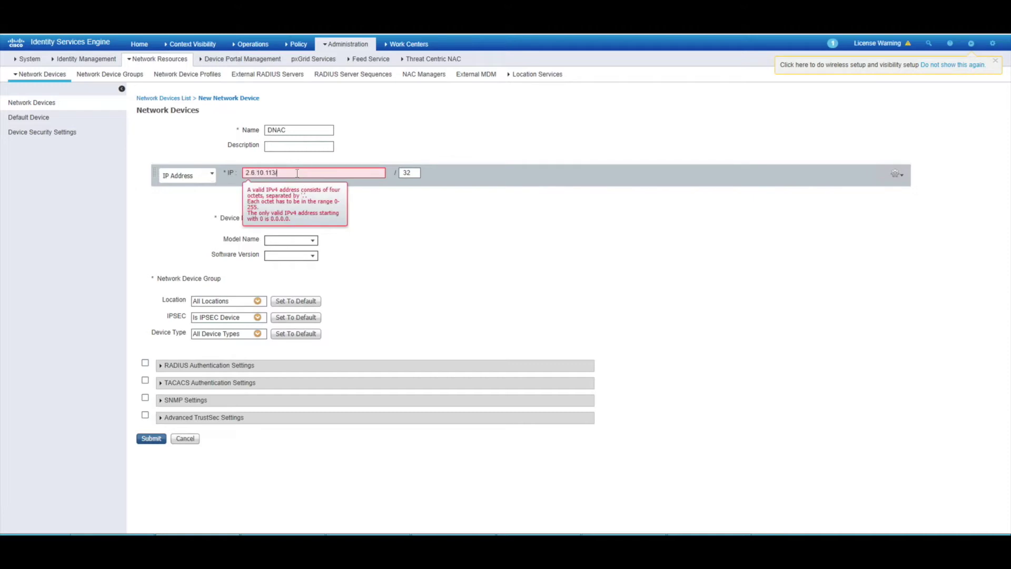
{"action": "double_click", "coordinate": [407, 172]}
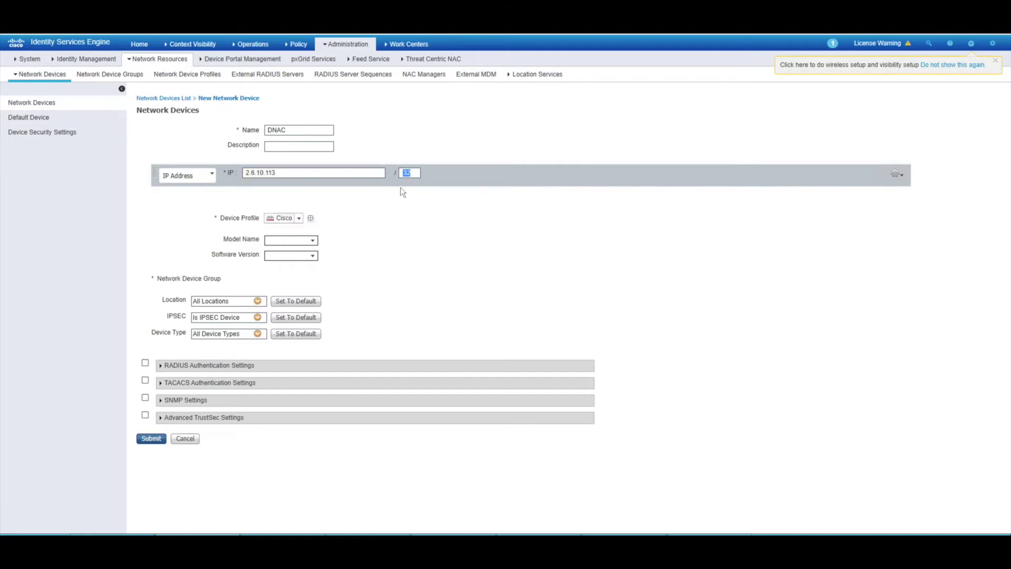
{"action": "left_click", "coordinate": [439, 258]}
- Change the device address to 2.6.10.0 with subnet mask 24
{"action": "key", "text": "BackSpace"}
{"action": "key", "text": "BackSpace"}
{"action": "key", "text": "BackSpace"}
{"action": "type", "text": "0"}
{"action": "left_click", "coordinate": [412, 173]}
{"action": "key", "text": "BackSpace"}
{"action": "key", "text": "BackSpace"}
{"action": "type", "text": "24"}
{"action": "left_click", "coordinate": [272, 173]}
{"action": "double_click", "coordinate": [272, 173]}
{"action": "key", "text": "End"}
- Remove the extra empty IP address row, keeping only 2.6.10.0/24
{"action": "left_click", "coordinate": [900, 176]}
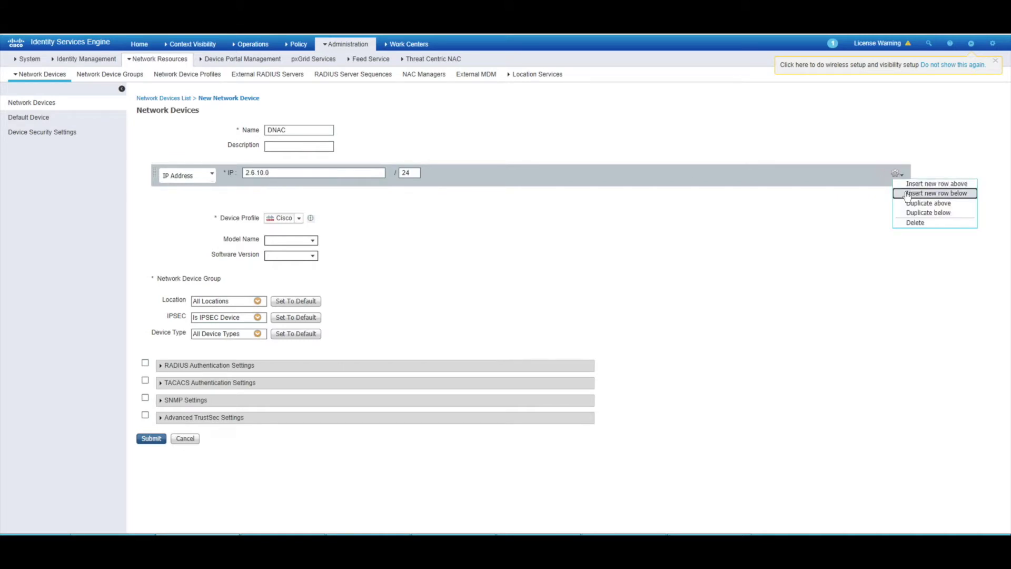
{"action": "left_click", "coordinate": [907, 194]}
{"action": "left_click", "coordinate": [284, 196]}
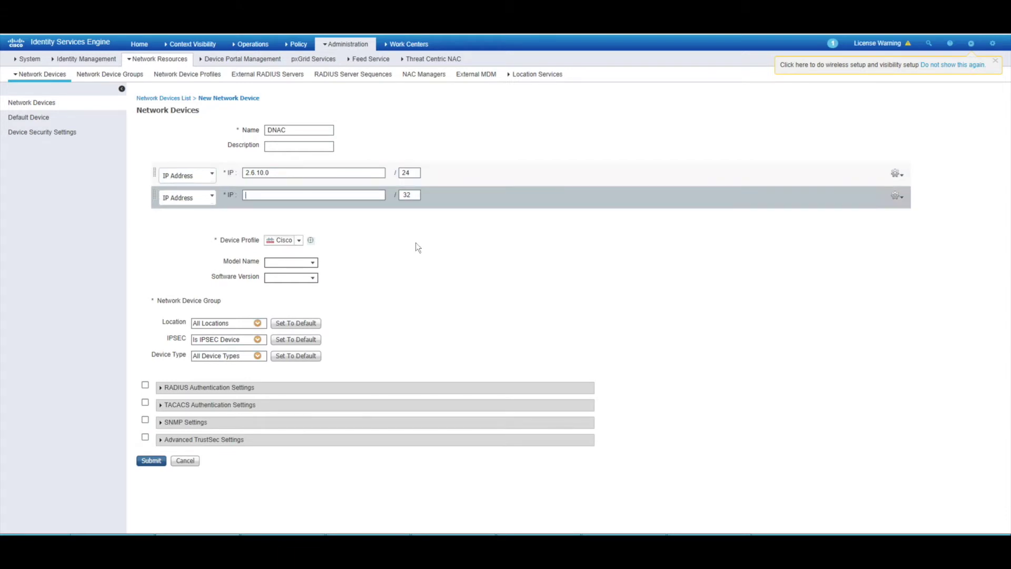
{"action": "left_click", "coordinate": [896, 195]}
{"action": "left_click", "coordinate": [911, 244]}
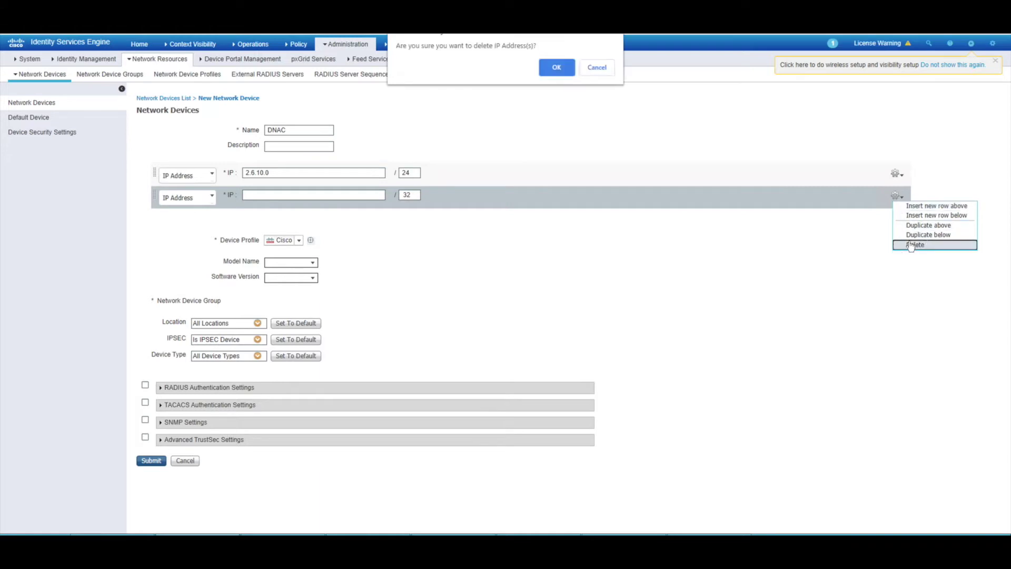
{"action": "left_click", "coordinate": [559, 68]}
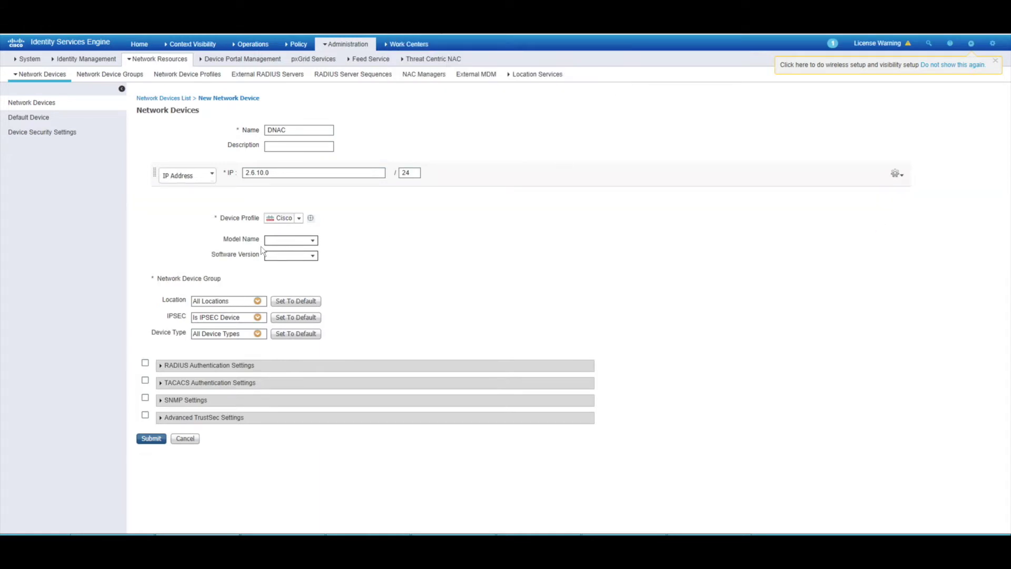
- Enable TACACS Authentication Settings and enter the device's shared secret
{"action": "left_click", "coordinate": [145, 380]}
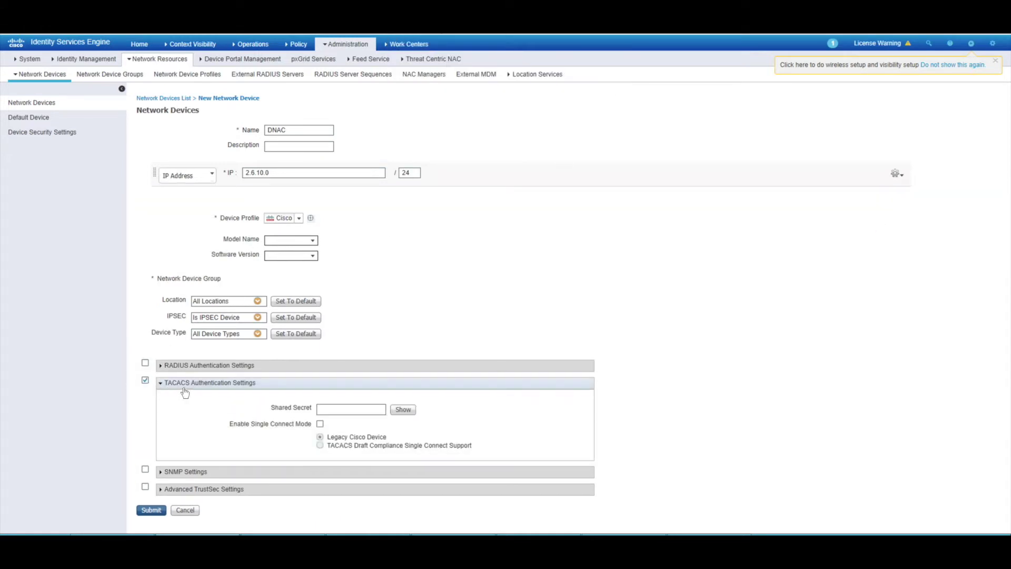
{"action": "left_click", "coordinate": [331, 409]}
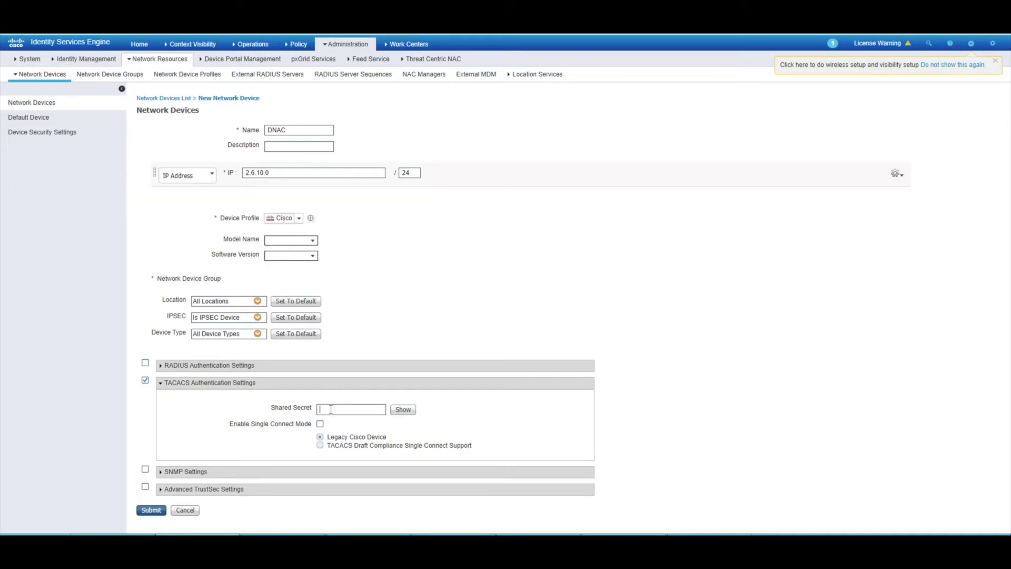
- Save the DNAC network device and open the User Identity Groups list
{"action": "left_click", "coordinate": [151, 510]}
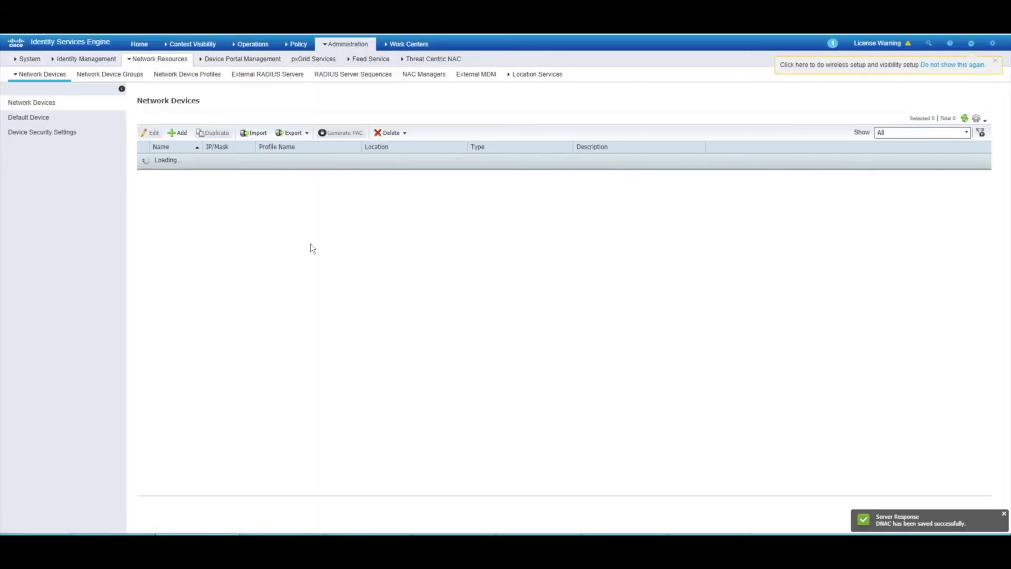
{"action": "mouse_move", "coordinate": [198, 534]}
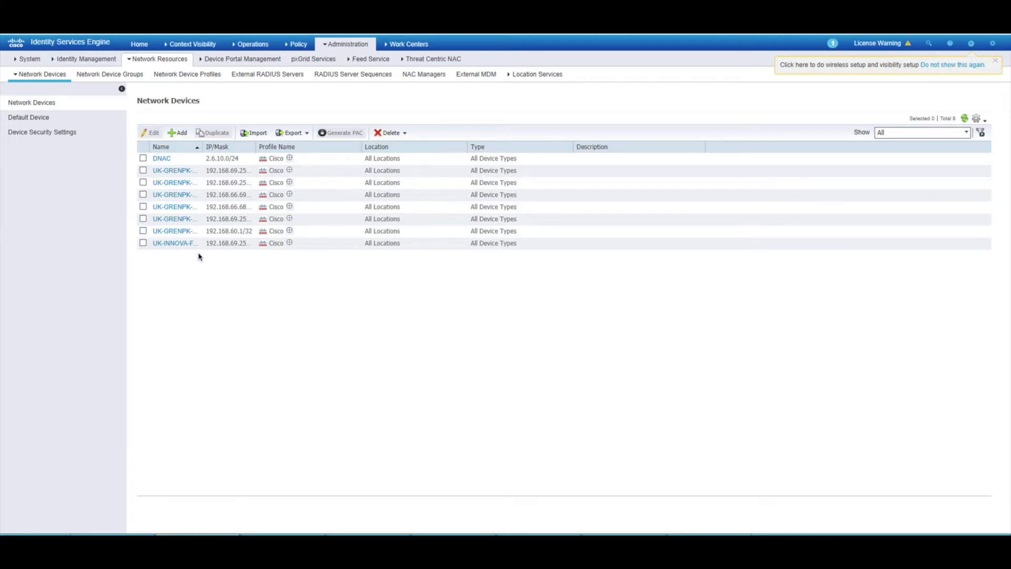
{"action": "mouse_move", "coordinate": [335, 46]}
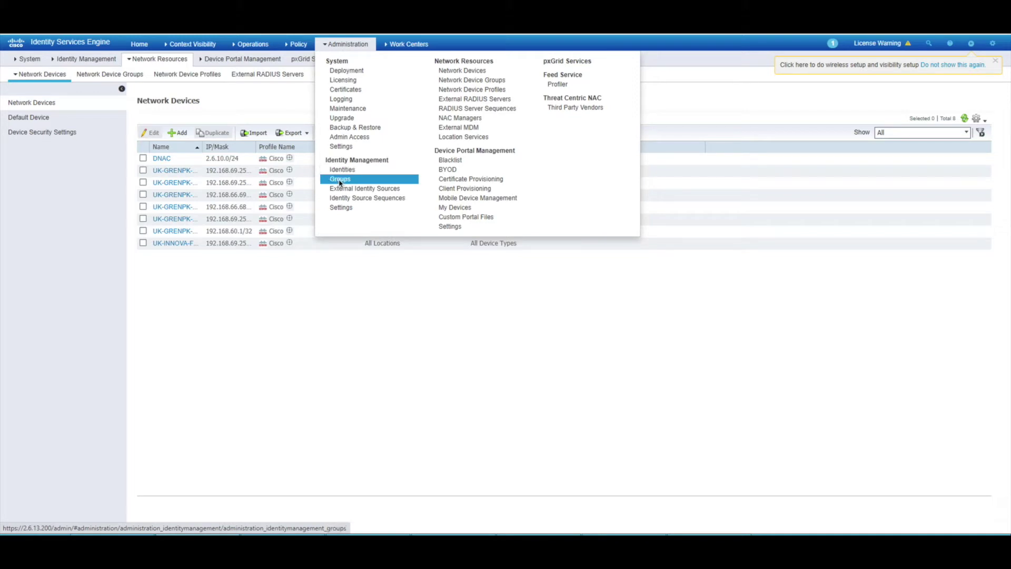
{"action": "left_click", "coordinate": [52, 157]}
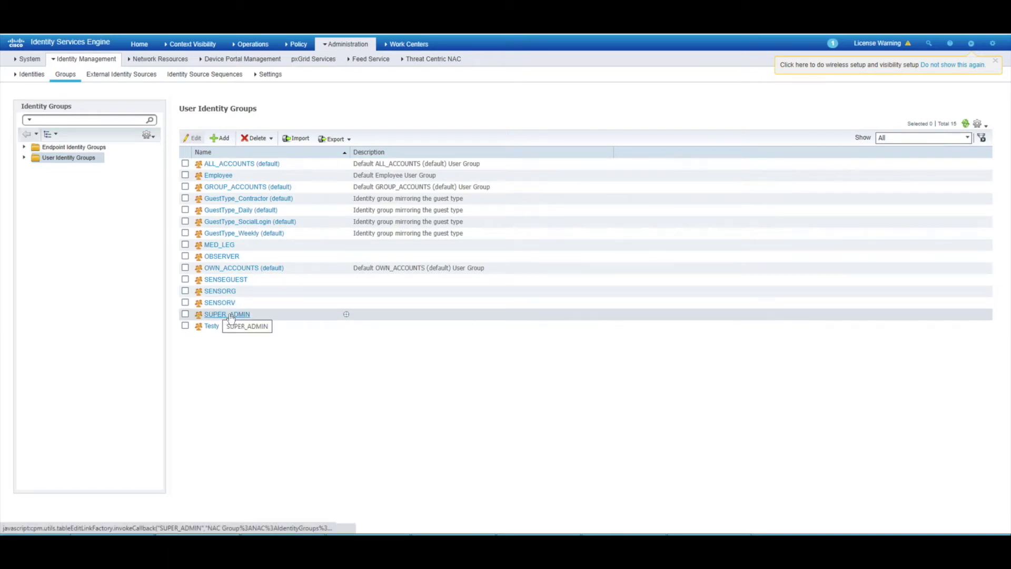
- Add and submit a user identity group named TC, checking the role notes first
{"action": "left_click", "coordinate": [220, 138]}
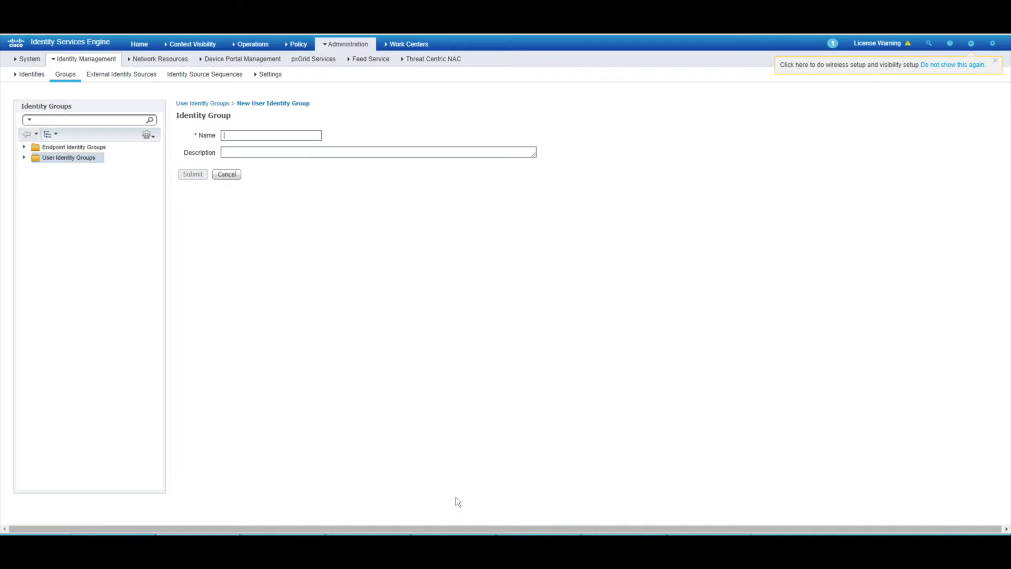
{"action": "left_click", "coordinate": [452, 534]}
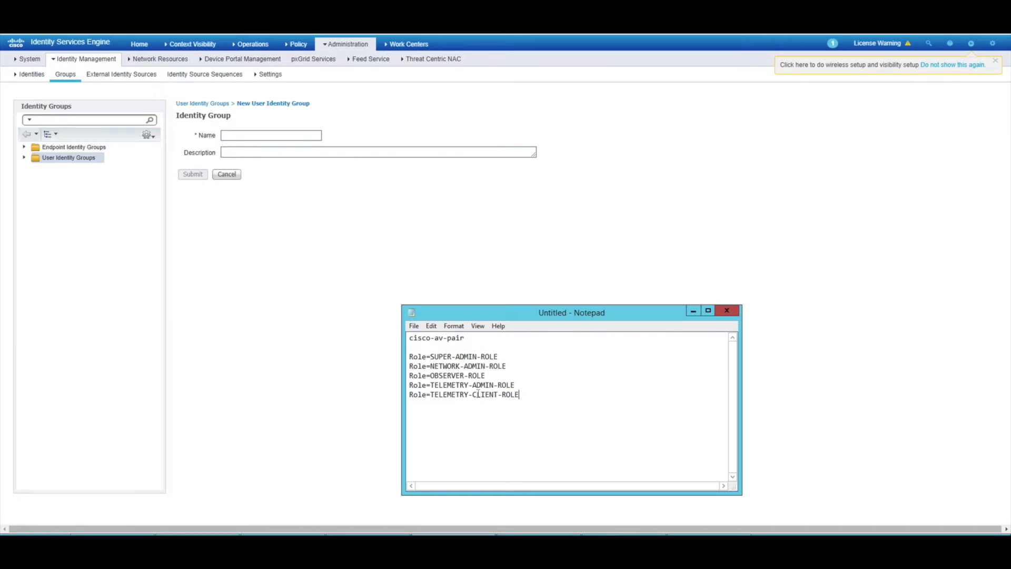
{"action": "left_click", "coordinate": [251, 139]}
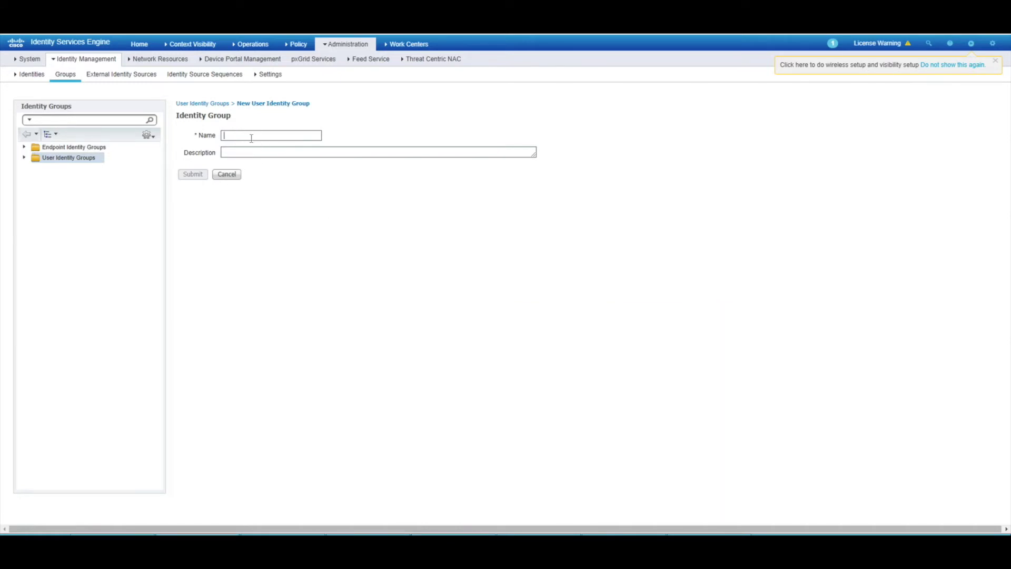
{"action": "type", "text": "TC"}
{"action": "left_click", "coordinate": [196, 174]}
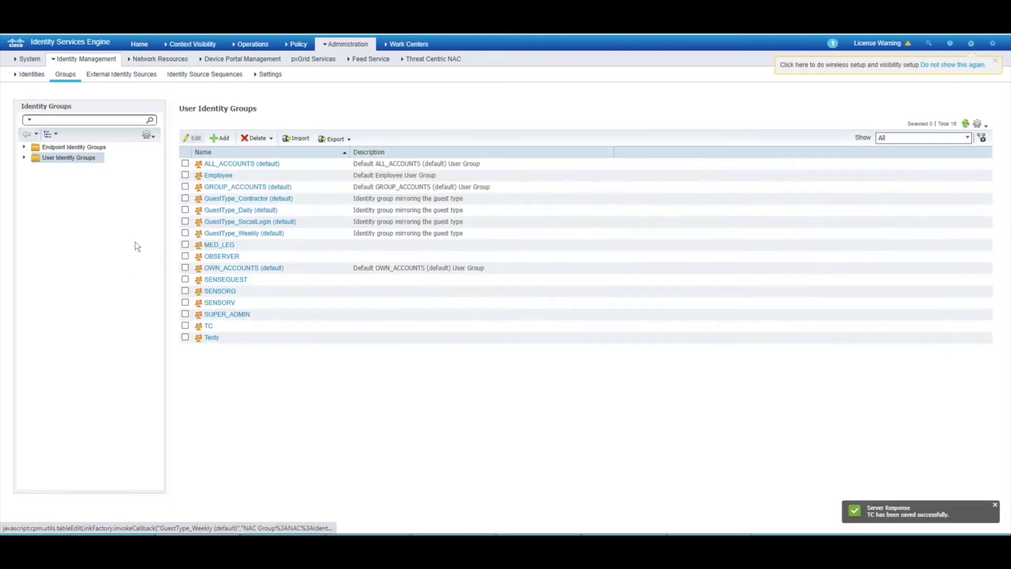
- Inspect user DNAadmin's SUPER_ADMIN group assignment in its edit form, then return to the users list
{"action": "left_click", "coordinate": [33, 74]}
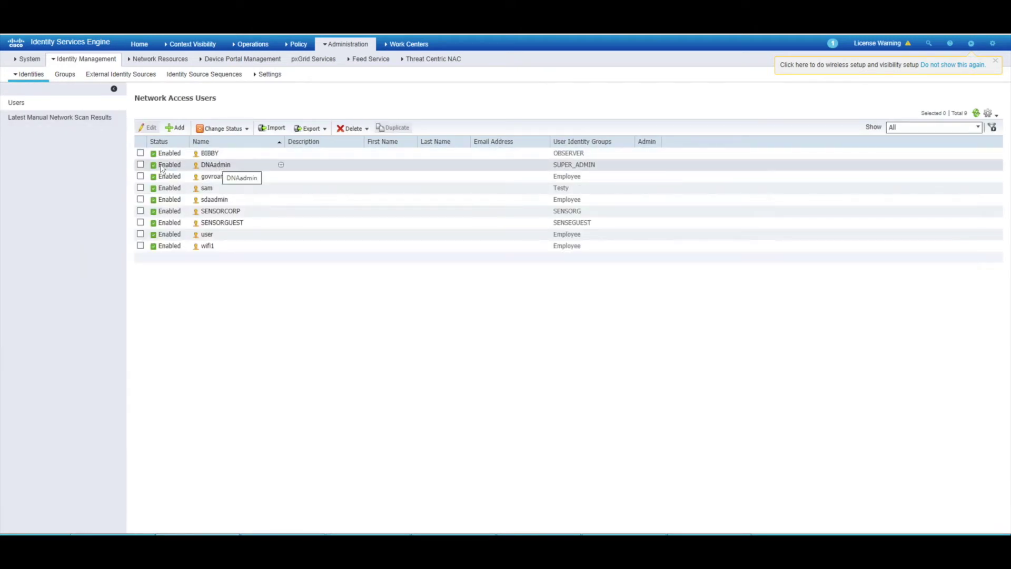
{"action": "left_click", "coordinate": [141, 164]}
{"action": "left_click", "coordinate": [149, 127]}
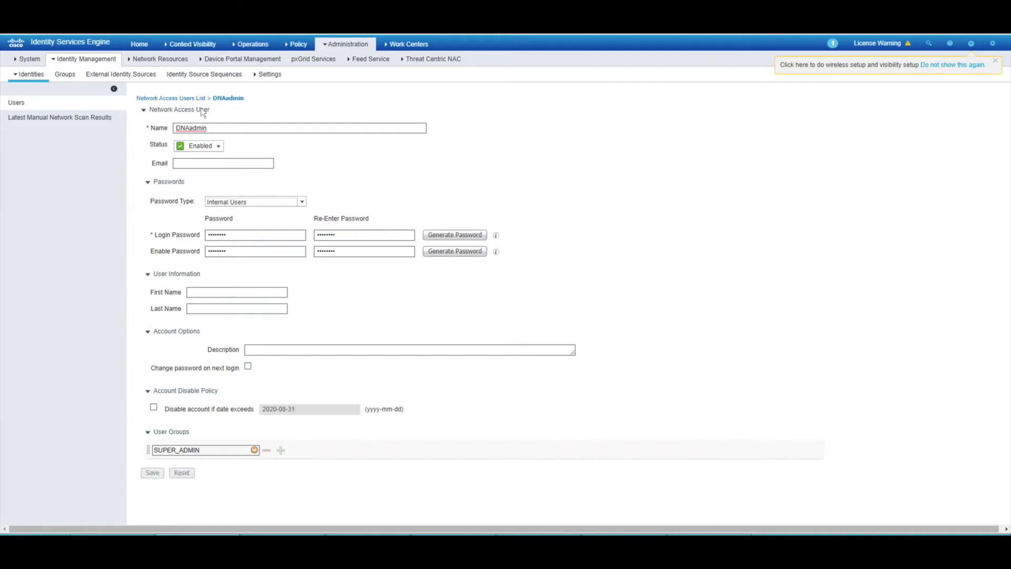
{"action": "left_click", "coordinate": [224, 450]}
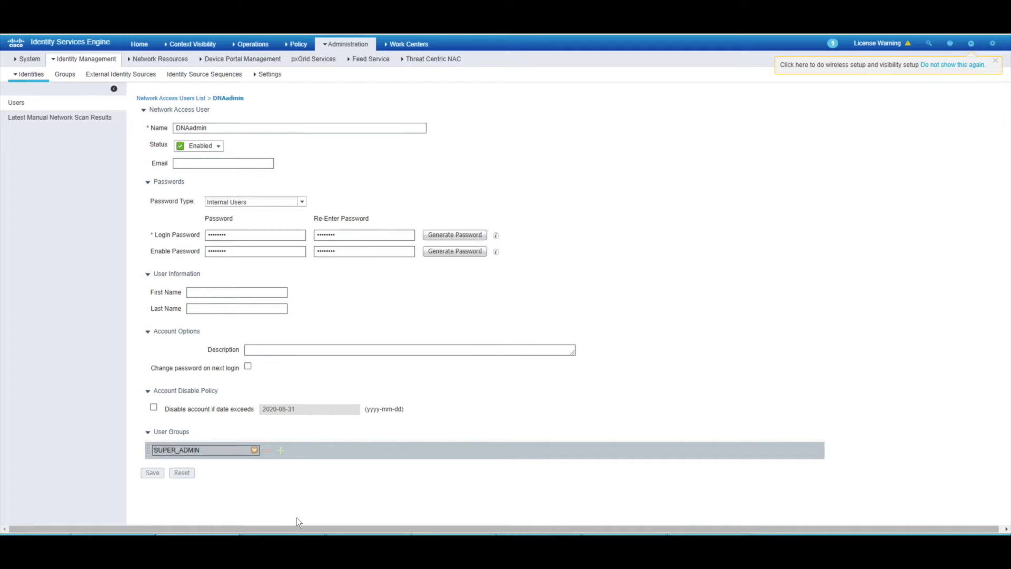
{"action": "left_click", "coordinate": [31, 103]}
- Enter network access user name youtube with matching login and enable passwords
{"action": "left_click", "coordinate": [172, 128]}
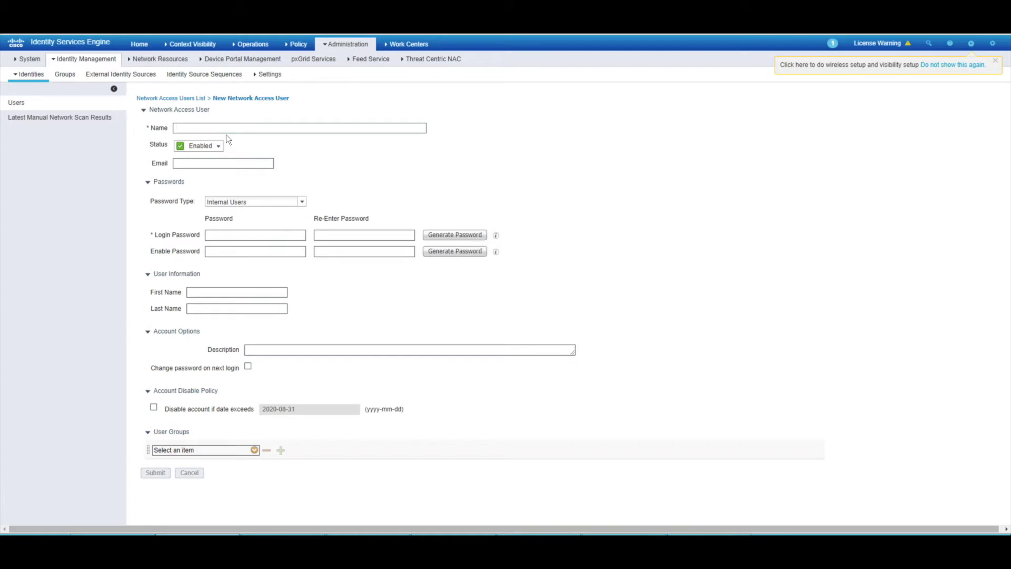
{"action": "type", "text": "you"}
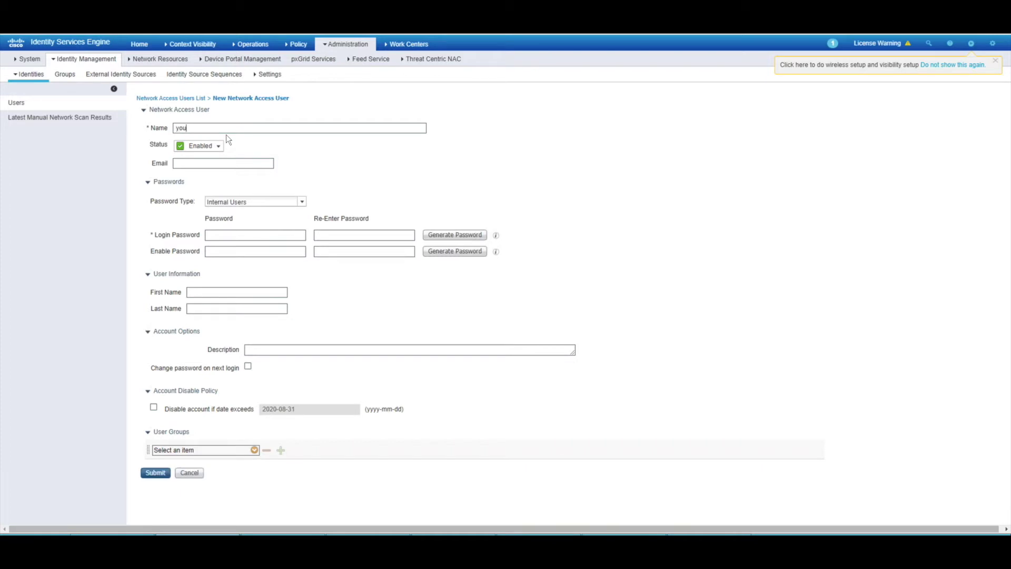
{"action": "type", "text": "tube"}
{"action": "left_click", "coordinate": [226, 235]}
{"action": "key", "text": "Tab"}
{"action": "left_click", "coordinate": [227, 251]}
{"action": "left_click", "coordinate": [337, 252]}
- Assign the new user to group TC and submit it
{"action": "left_click", "coordinate": [254, 450]}
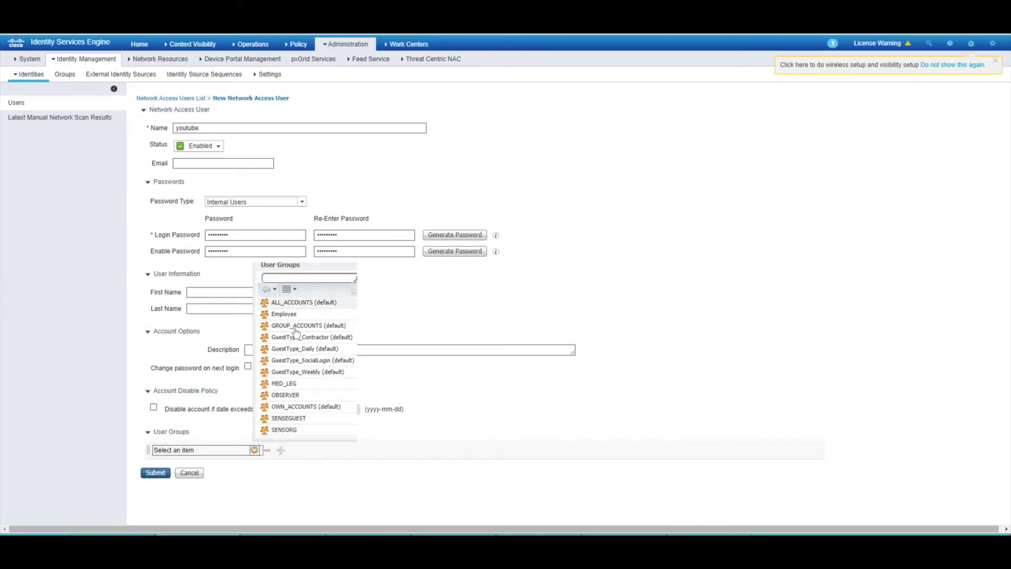
{"action": "key", "text": "alt+Tab"}
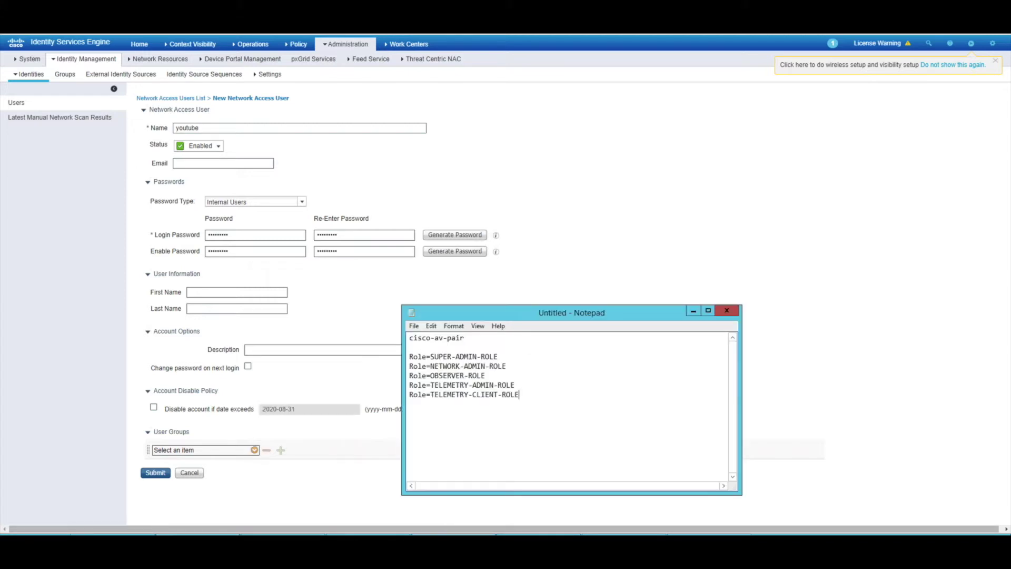
{"action": "left_click", "coordinate": [287, 431]}
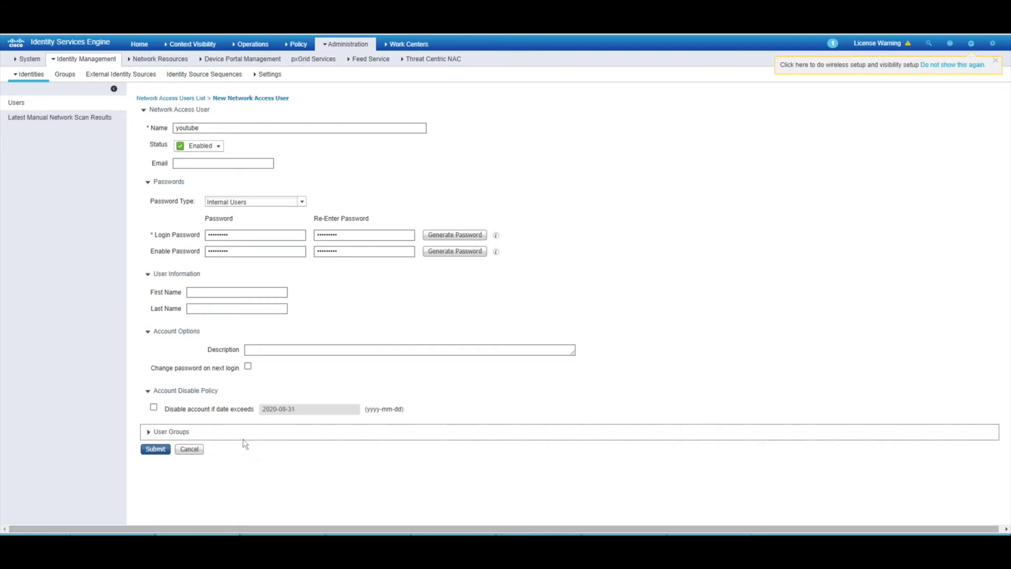
{"action": "left_click", "coordinate": [249, 450]}
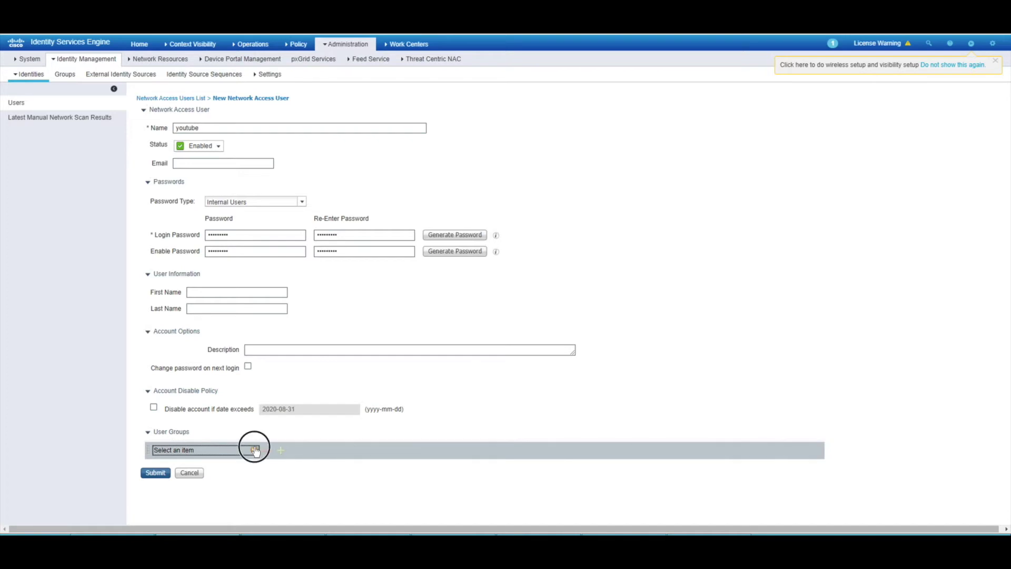
{"action": "left_click", "coordinate": [254, 449]}
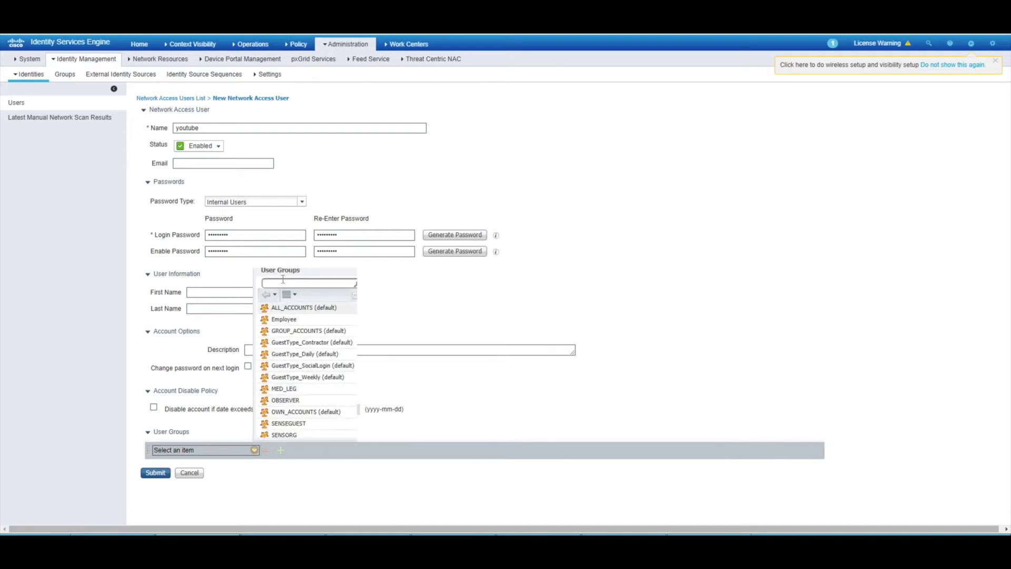
{"action": "type", "text": "tc"}
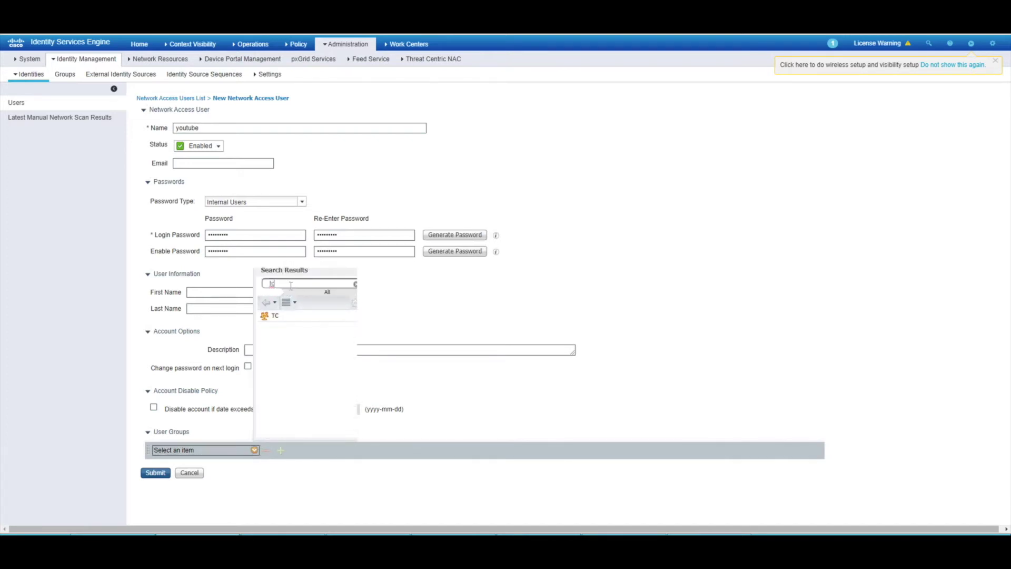
{"action": "left_click", "coordinate": [271, 316]}
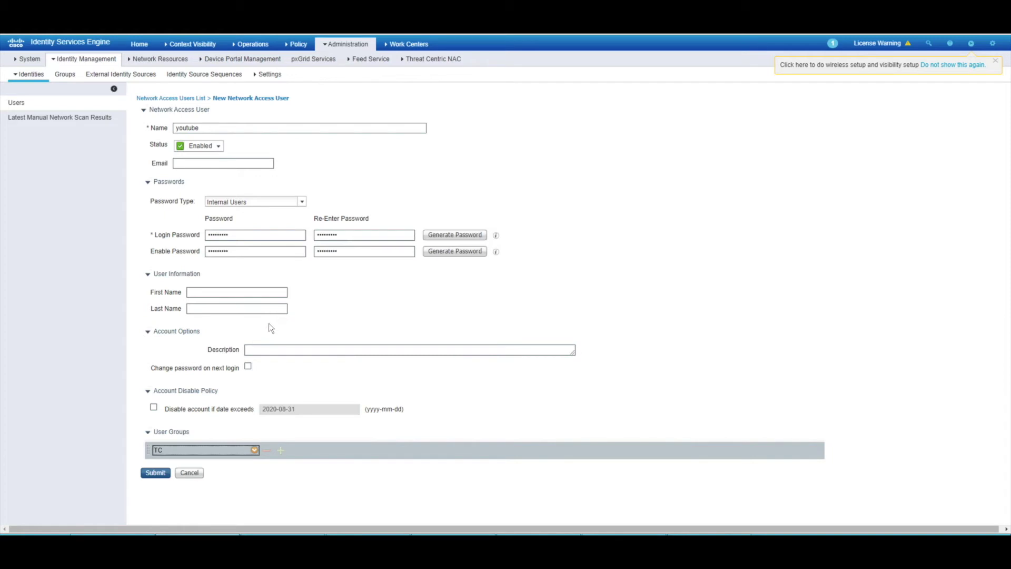
{"action": "left_click", "coordinate": [156, 473]}
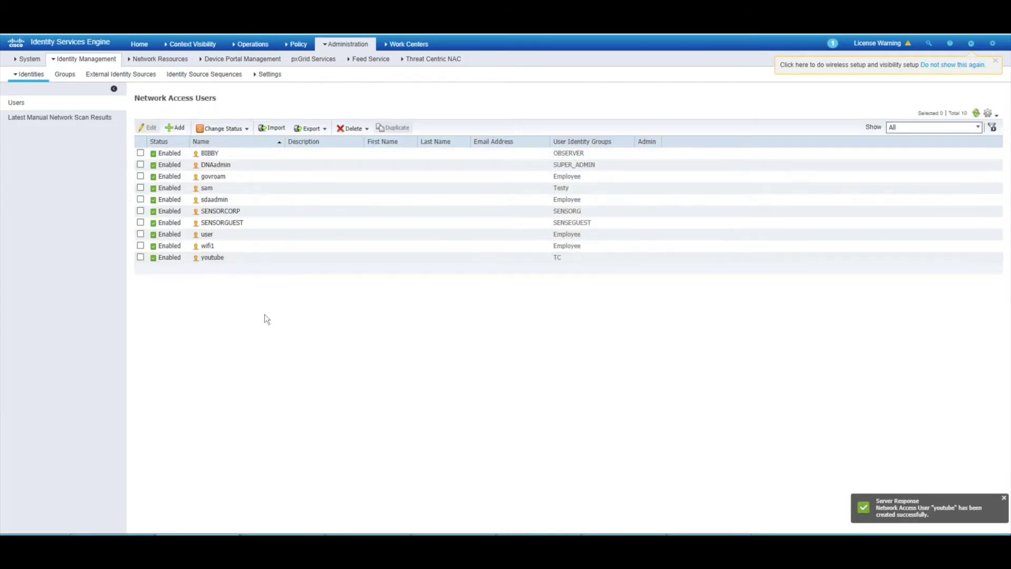
- Show TACACS Command Sets under Device Administration Policy Elements > Results
{"action": "mouse_move", "coordinate": [283, 533]}
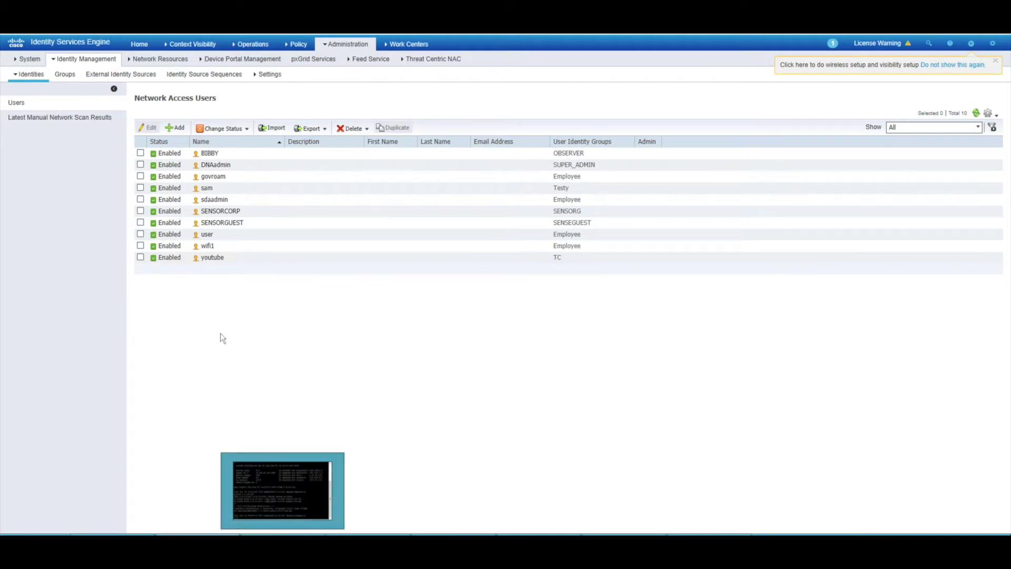
{"action": "mouse_move", "coordinate": [393, 57]}
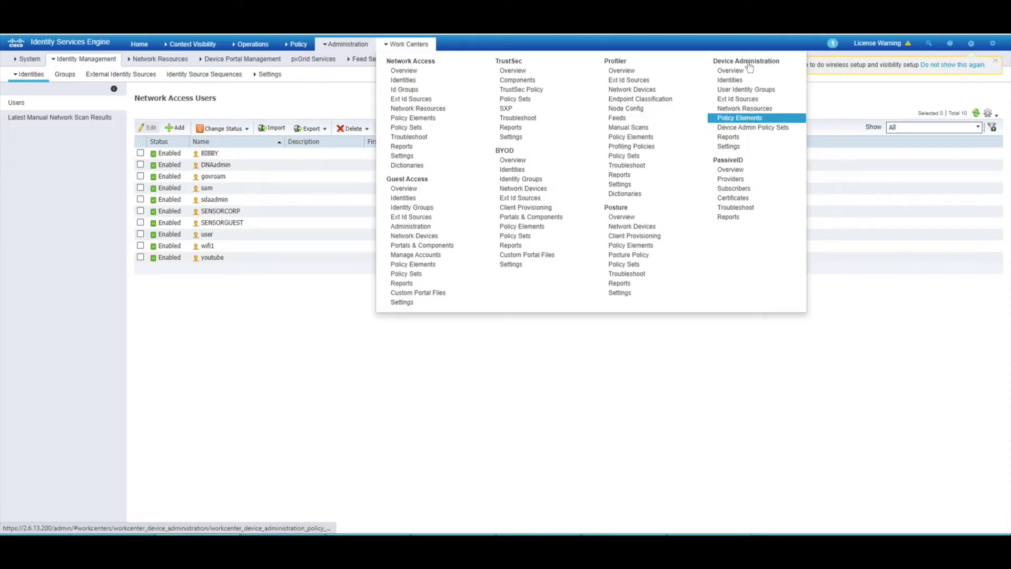
{"action": "left_click", "coordinate": [746, 119]}
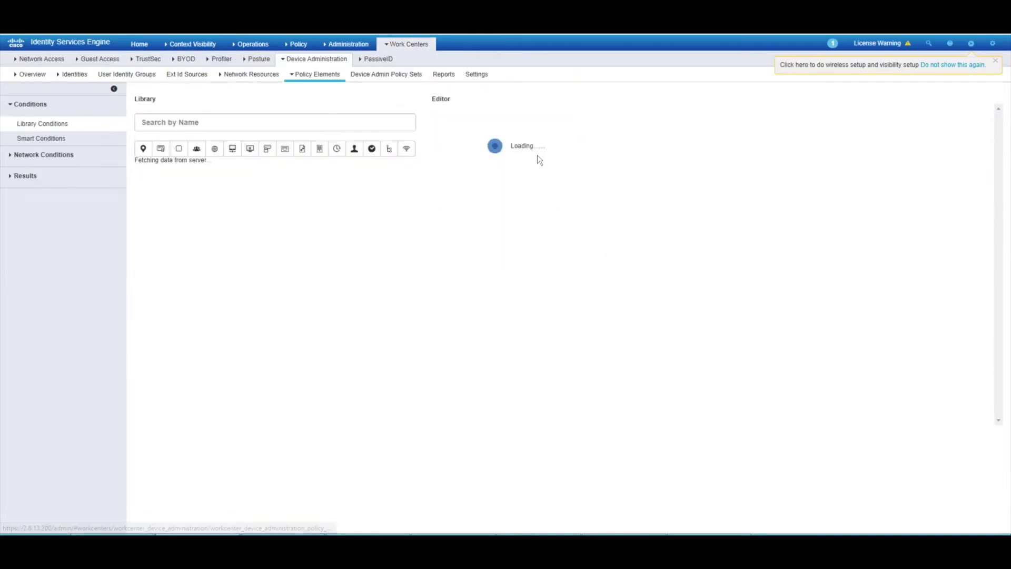
{"action": "left_click", "coordinate": [27, 178]}
{"action": "left_click", "coordinate": [28, 182]}
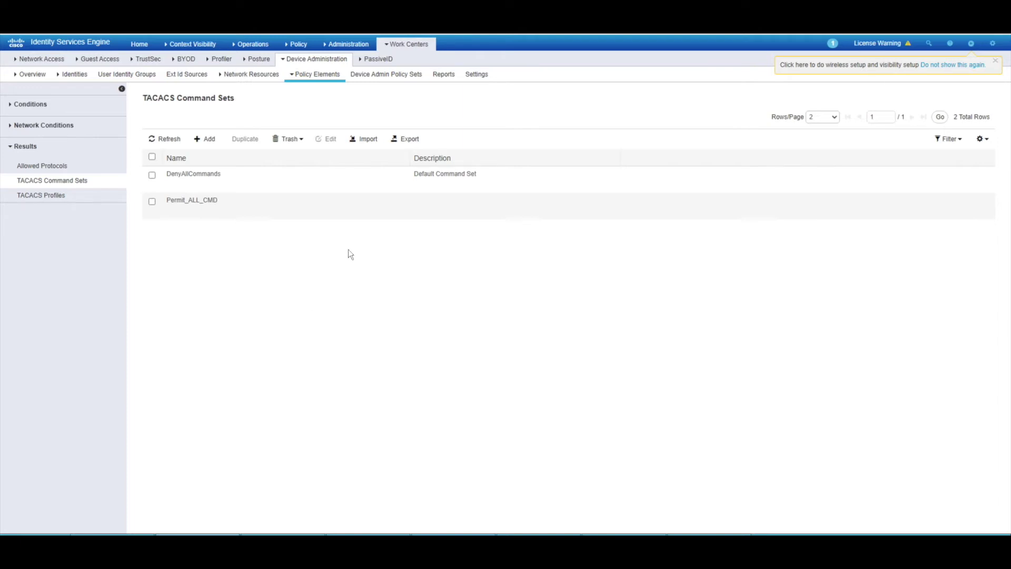
- Create the TACACS command set ALL_CMD, permitting any command not listed, and submit it
{"action": "left_click", "coordinate": [201, 140]}
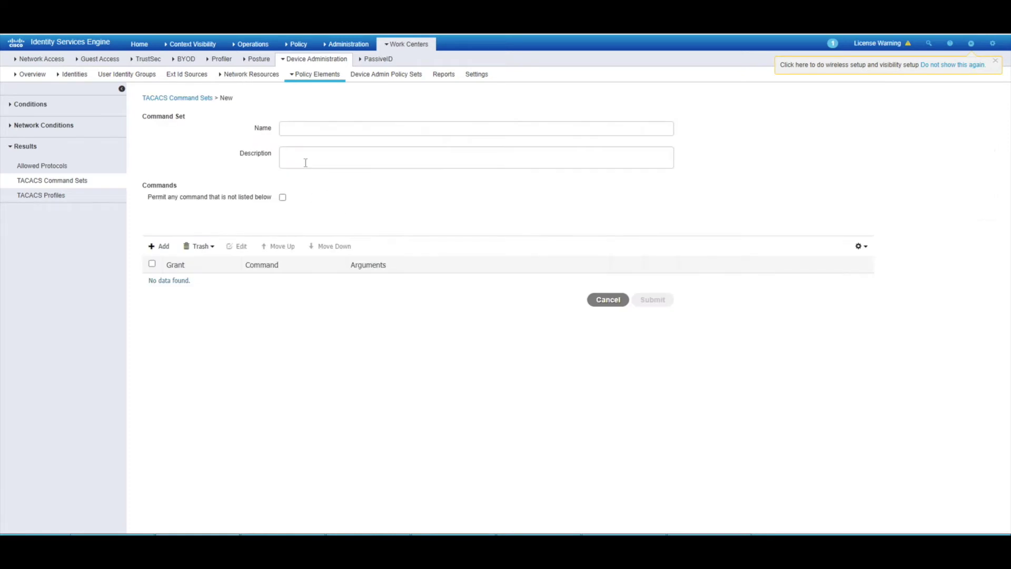
{"action": "type", "text": "ALL_CMD"}
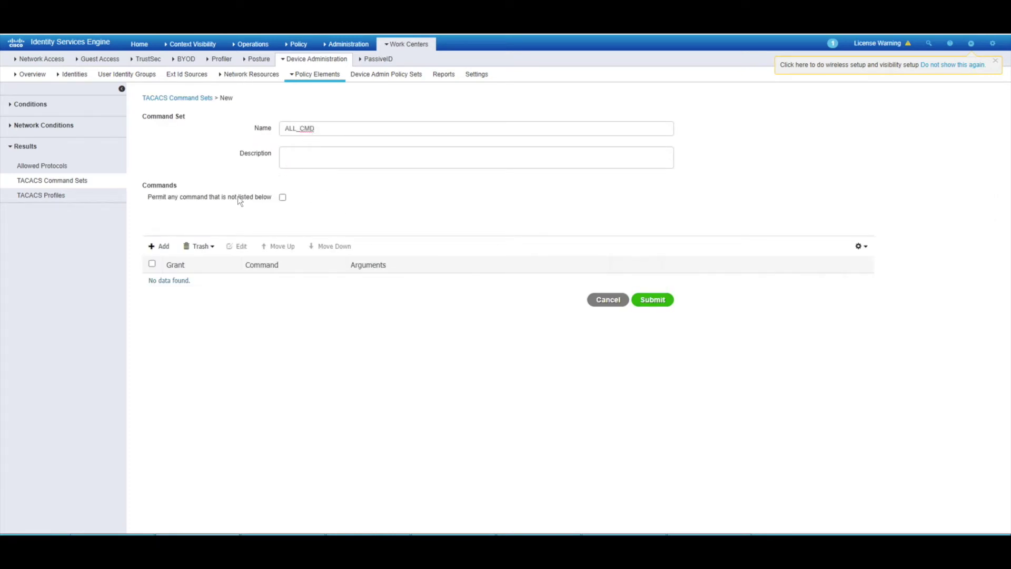
{"action": "left_click_drag", "start_coordinate": [149, 197], "coordinate": [270, 197]}
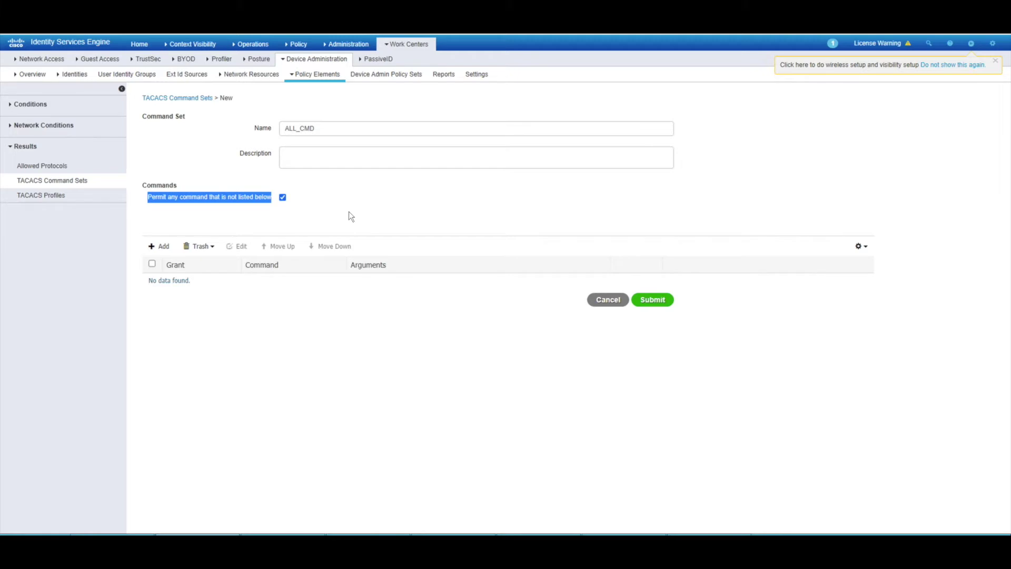
{"action": "left_click", "coordinate": [651, 301]}
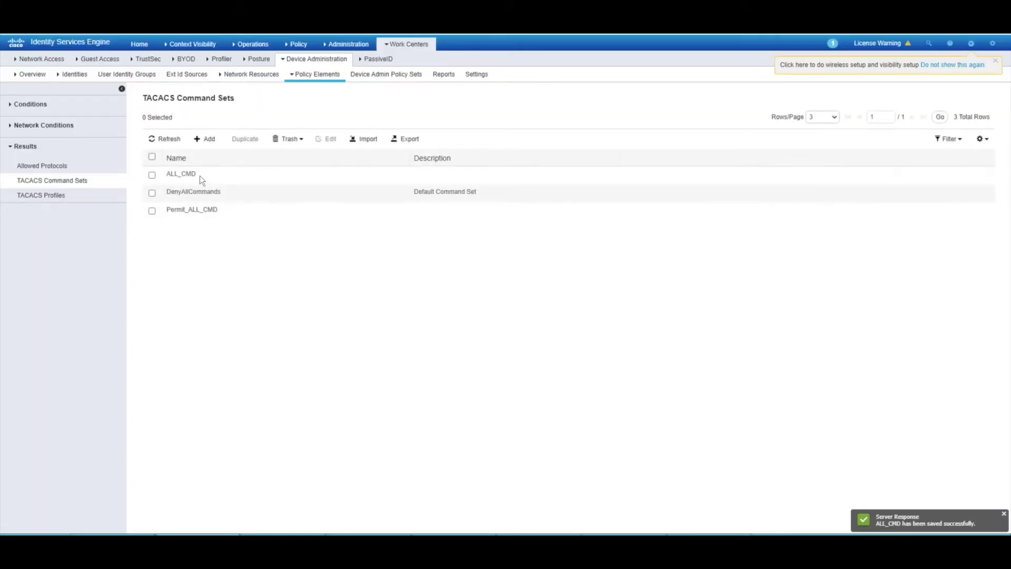
- Start a new TACACS profile named DNAC_SUPER_ADMIN with Default Privilege 15
{"action": "left_click", "coordinate": [48, 196]}
{"action": "left_click", "coordinate": [205, 138]}
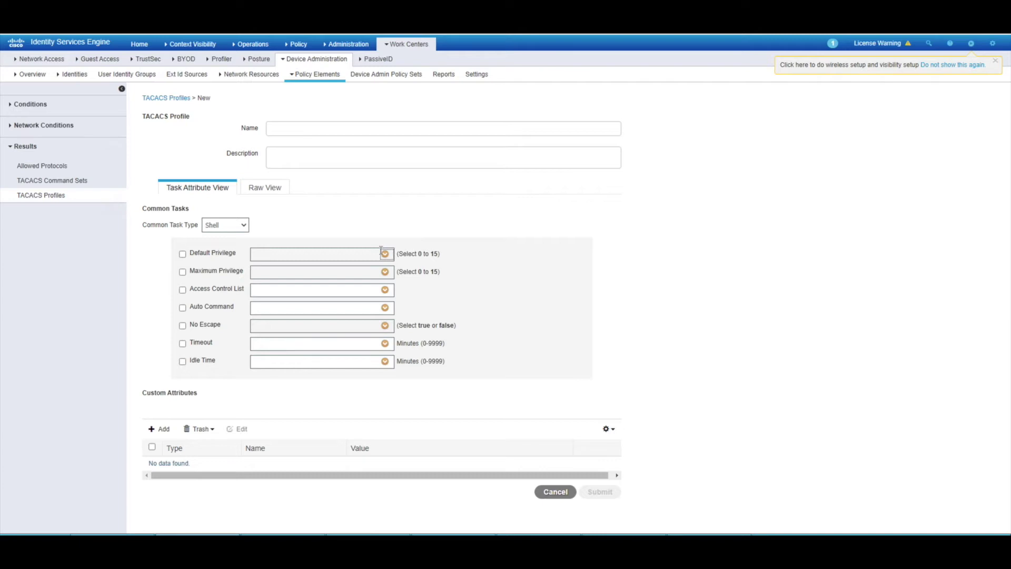
{"action": "left_click", "coordinate": [183, 254]}
{"action": "left_click", "coordinate": [304, 128]}
{"action": "type", "text": "D"}
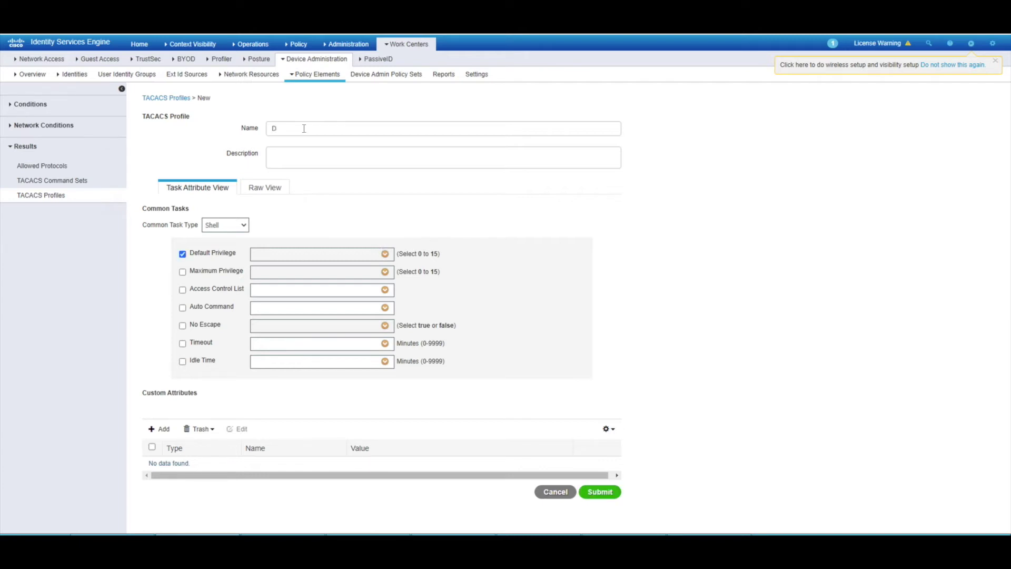
{"action": "type", "text": "NAC_SUPER_ADMIN"}
{"action": "left_click", "coordinate": [385, 254]}
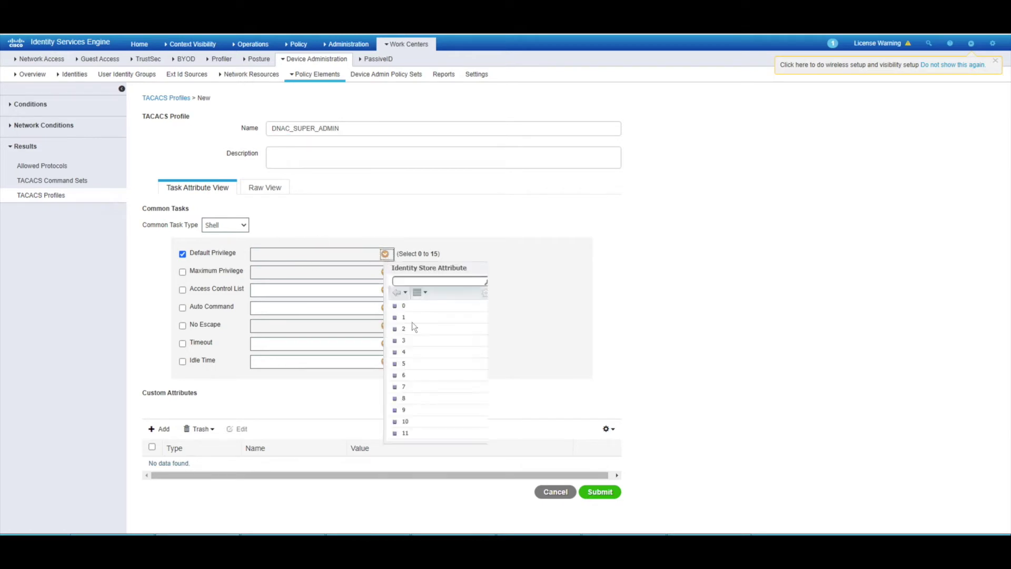
{"action": "scroll", "coordinate": [411, 379], "scroll_direction": "down", "scroll_amount": 2}
{"action": "left_click", "coordinate": [406, 424]}
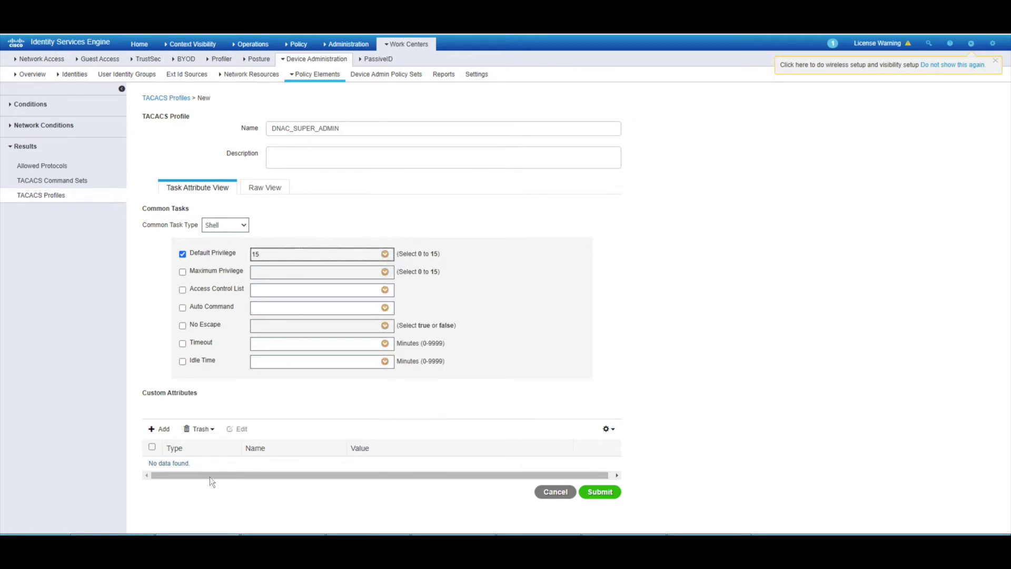
- Add a custom attribute row of type Mandatory to the DNAC_SUPER_ADMIN profile
{"action": "left_click_drag", "start_coordinate": [138, 394], "coordinate": [206, 393]}
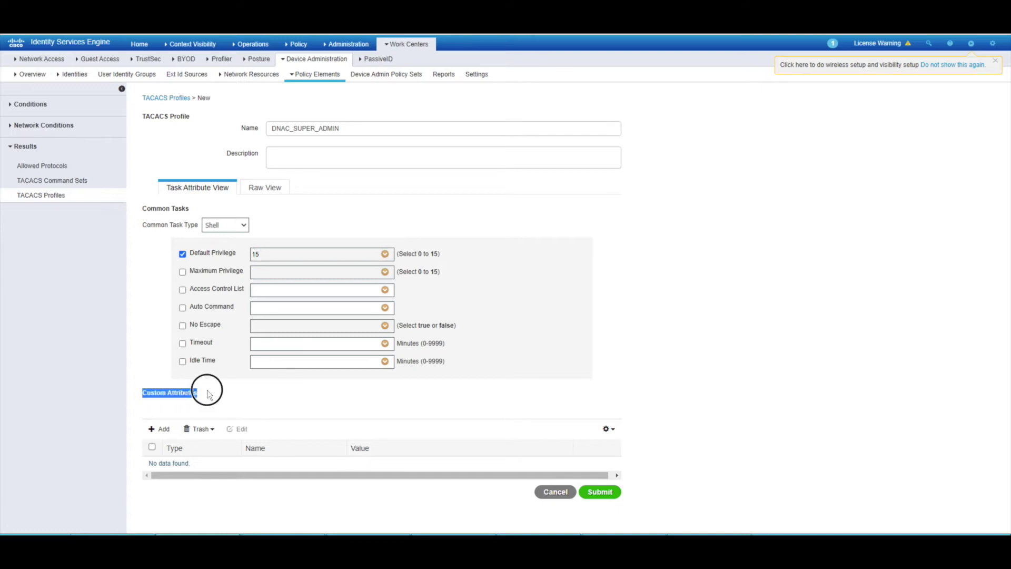
{"action": "left_click", "coordinate": [159, 429]}
{"action": "left_click", "coordinate": [232, 463]}
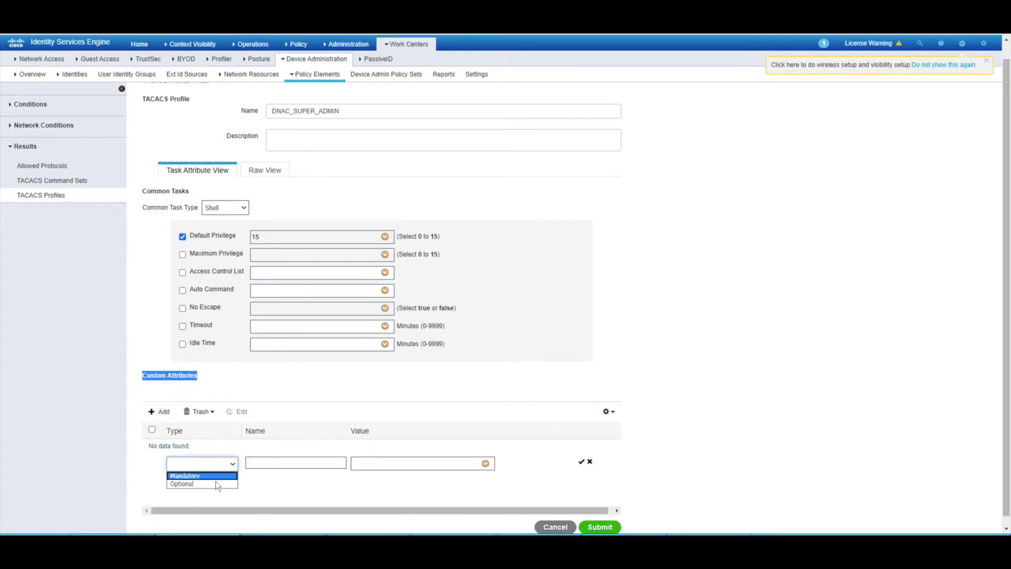
{"action": "left_click", "coordinate": [218, 476]}
{"action": "left_click", "coordinate": [253, 464]}
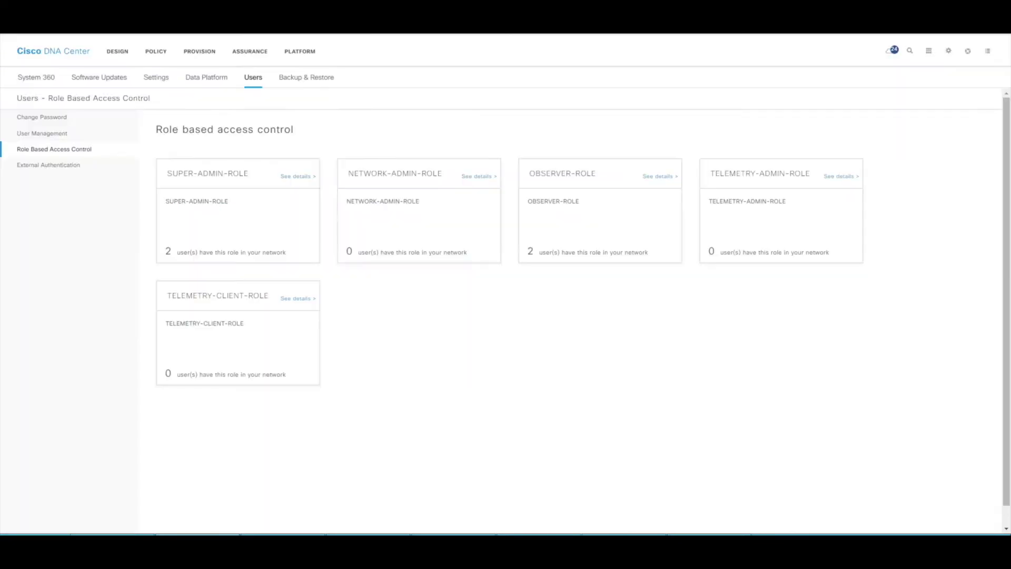
- Show DNA Center's External Authentication page and highlight the cisco-av-pair format example
{"action": "left_click", "coordinate": [69, 165]}
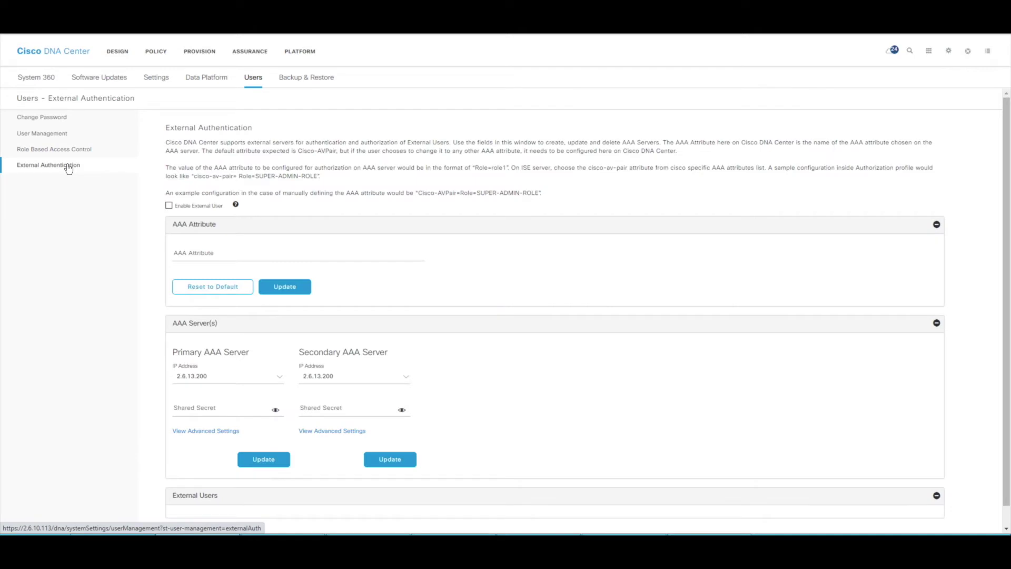
{"action": "left_click_drag", "start_coordinate": [194, 176], "coordinate": [315, 176]}
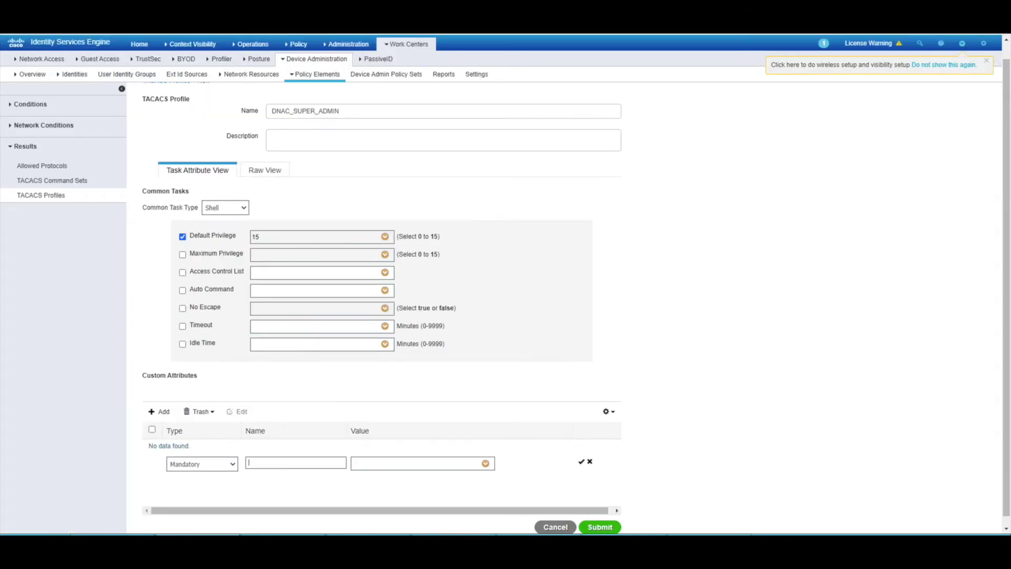
- Paste cisco-av-pair from the notes as the custom attribute name
{"action": "mouse_move", "coordinate": [452, 530]}
{"action": "left_click", "coordinate": [447, 445]}
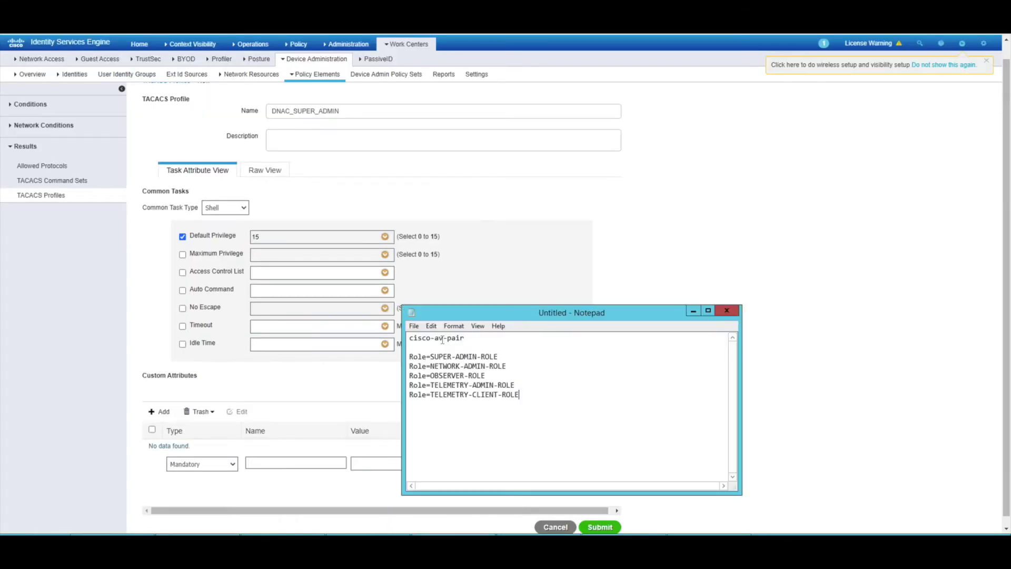
{"action": "left_click_drag", "start_coordinate": [463, 338], "coordinate": [409, 337]}
{"action": "key", "text": "ctrl+c"}
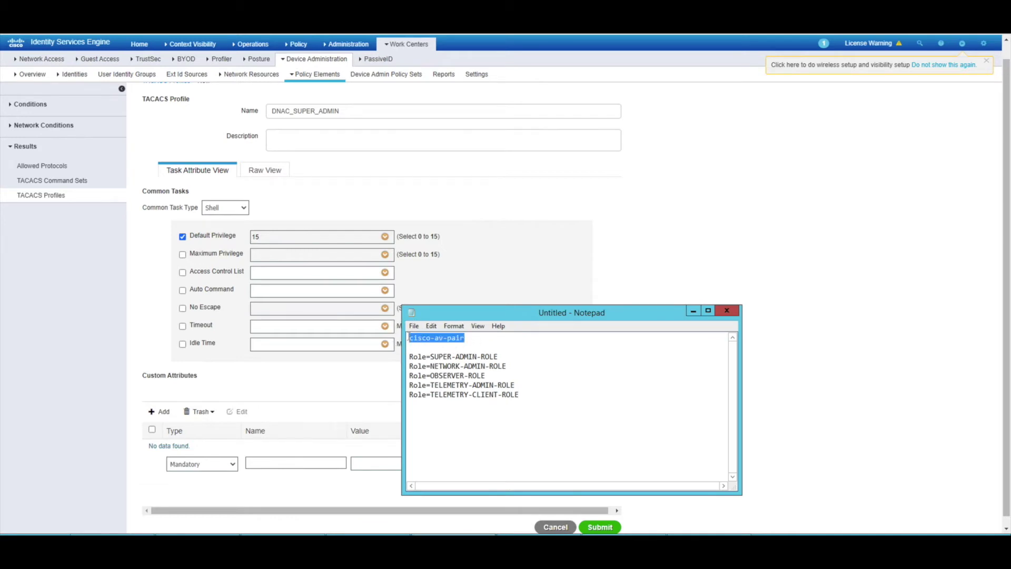
{"action": "left_click", "coordinate": [277, 467]}
{"action": "key", "text": "ctrl+v"}
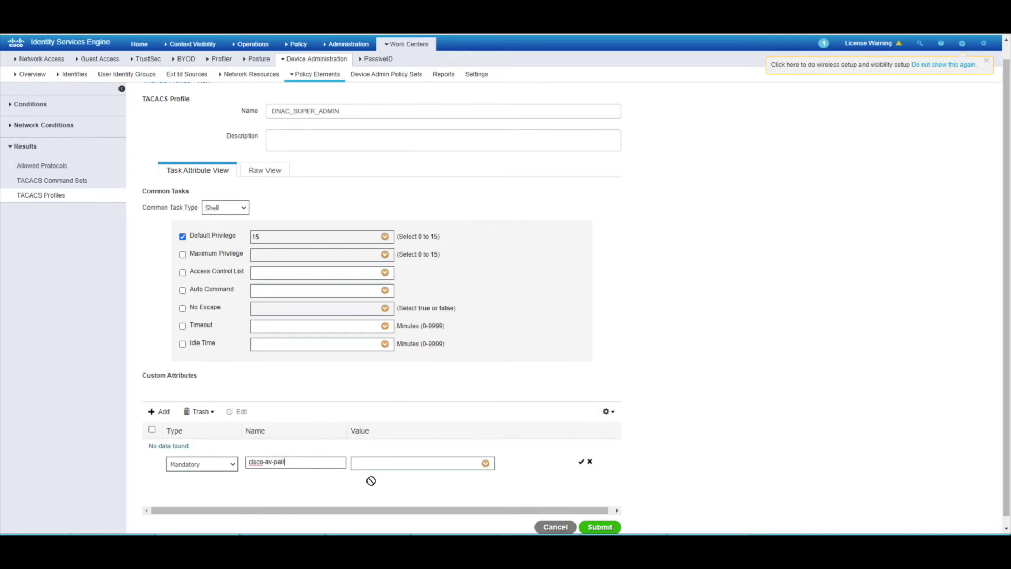
- Set the attribute value to Role=SUPER-ADMIN-ROLE, confirm the row, and submit the DNAC_SUPER_ADMIN profile
{"action": "left_click", "coordinate": [421, 532]}
{"action": "left_click_drag", "start_coordinate": [500, 358], "coordinate": [407, 360]}
{"action": "key", "text": "ctrl+c"}
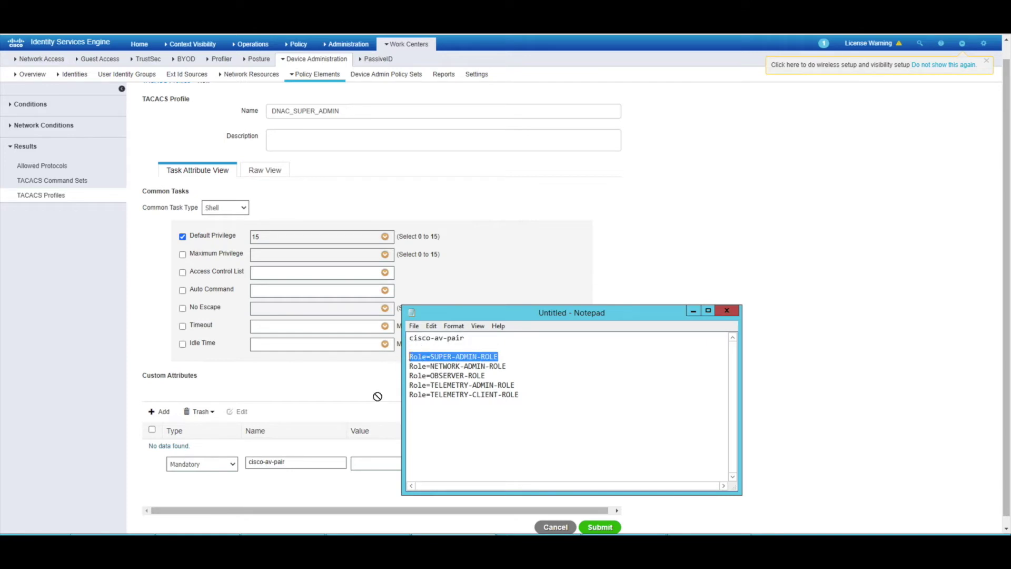
{"action": "left_click", "coordinate": [358, 412]}
{"action": "left_click", "coordinate": [363, 463]}
{"action": "key", "text": "ctrl+v"}
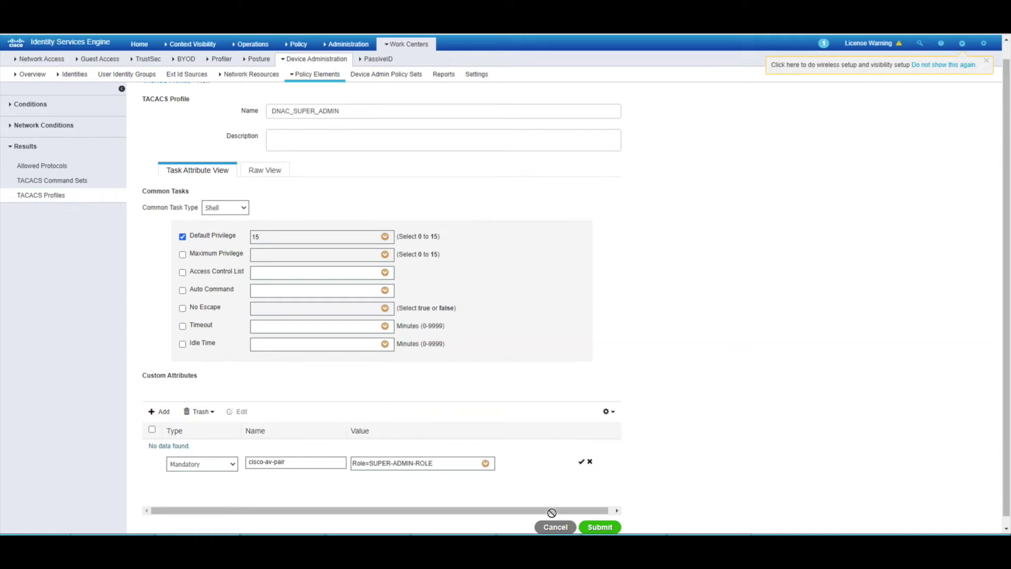
{"action": "left_click", "coordinate": [582, 462]}
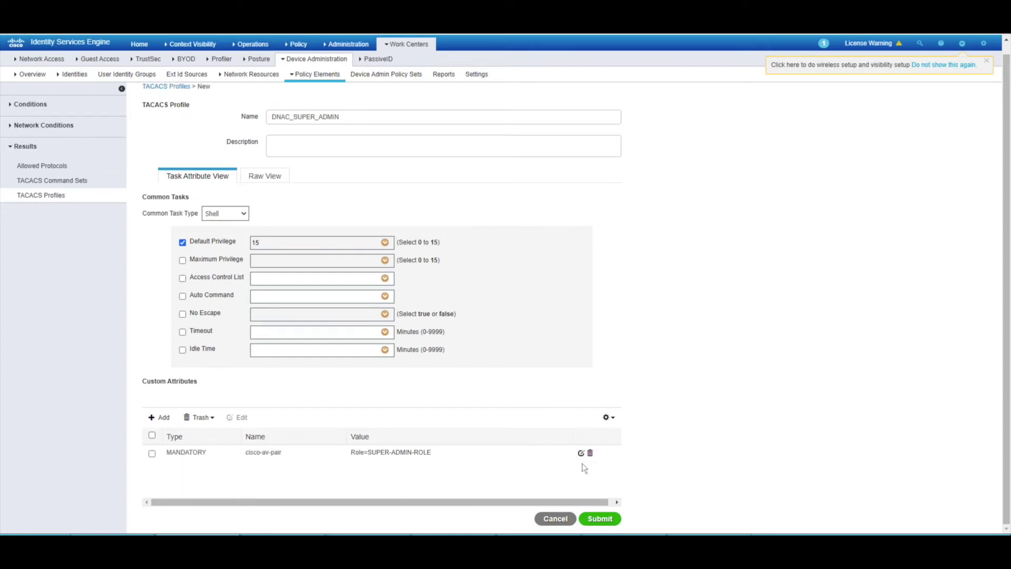
{"action": "left_click", "coordinate": [597, 519]}
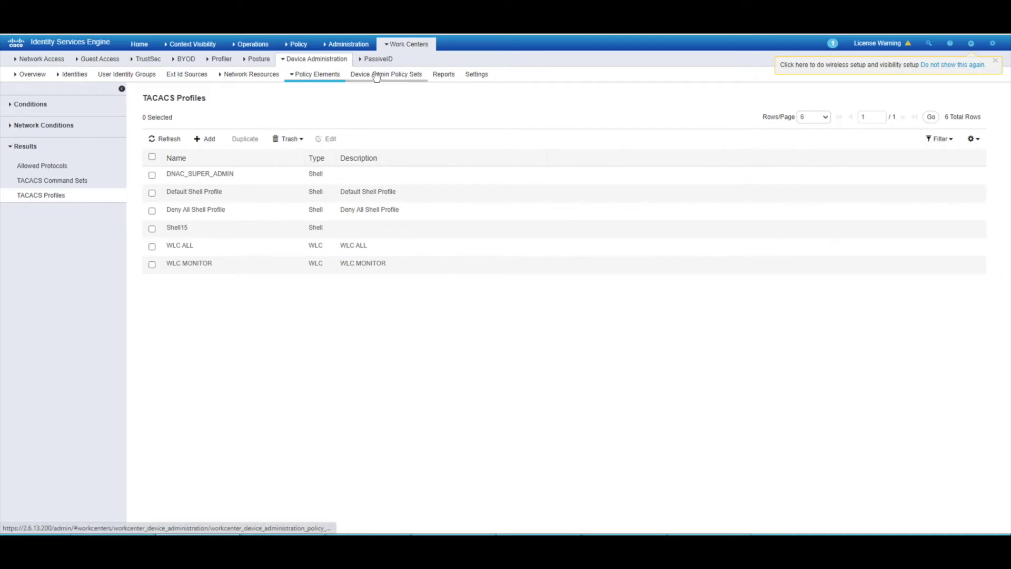
- Open the Default set from Device Admin Policy Sets
{"action": "mouse_move", "coordinate": [318, 59]}
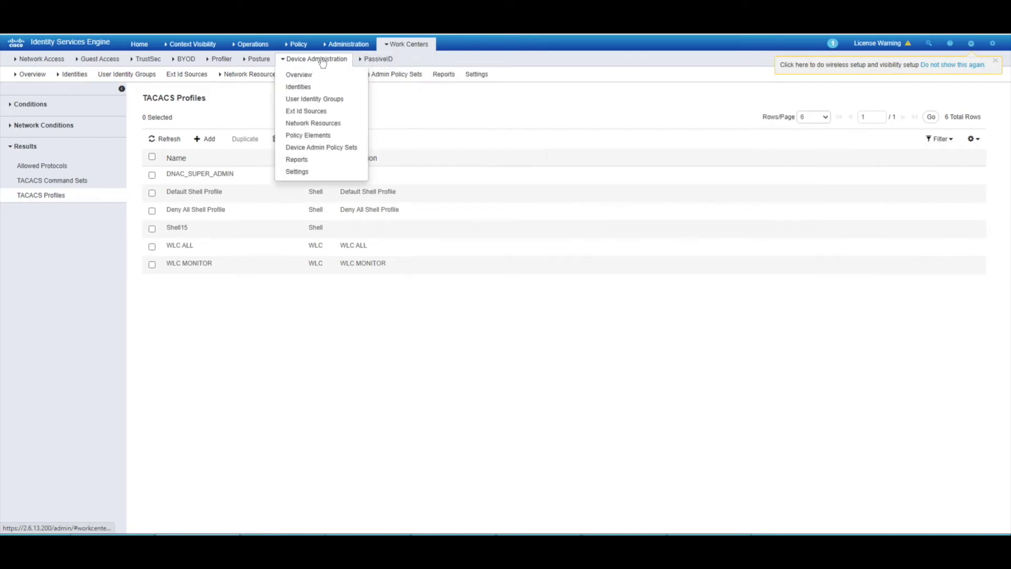
{"action": "left_click", "coordinate": [393, 77]}
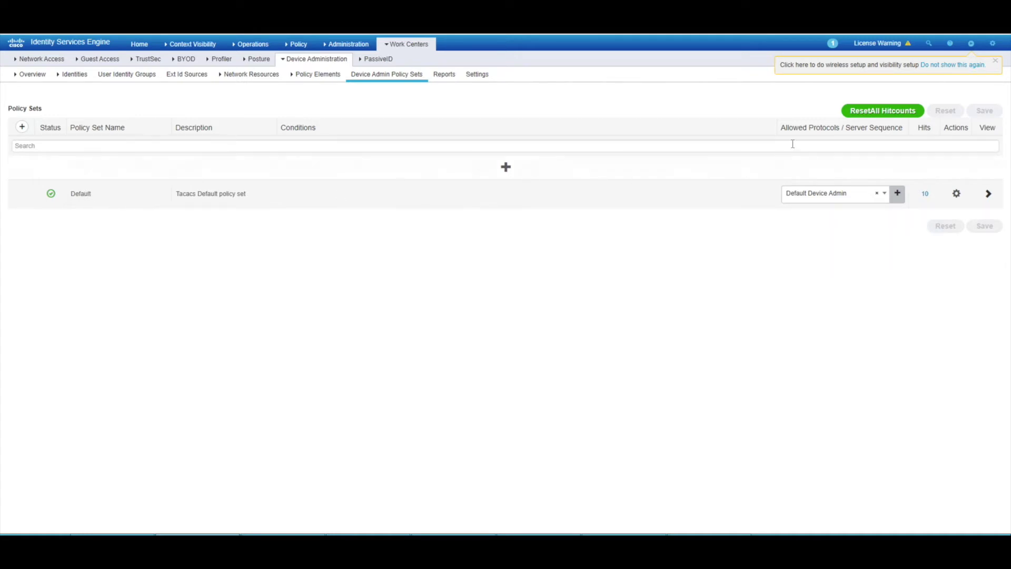
{"action": "left_click", "coordinate": [988, 194]}
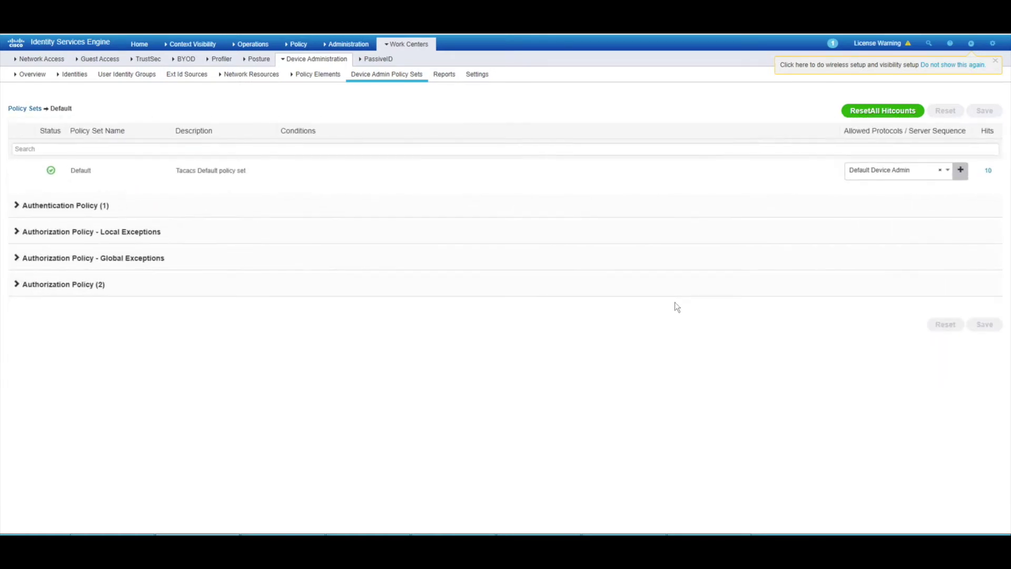
- Expand the authentication rules, review All_User_ID_Stores options unchanged, and expand the authorization rules
{"action": "left_click", "coordinate": [15, 206]}
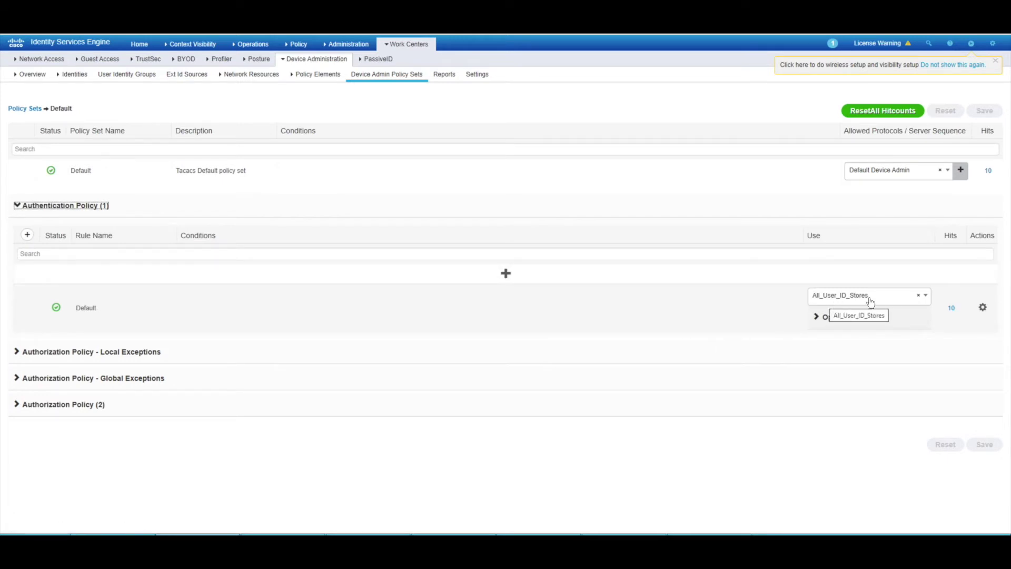
{"action": "left_click", "coordinate": [818, 317]}
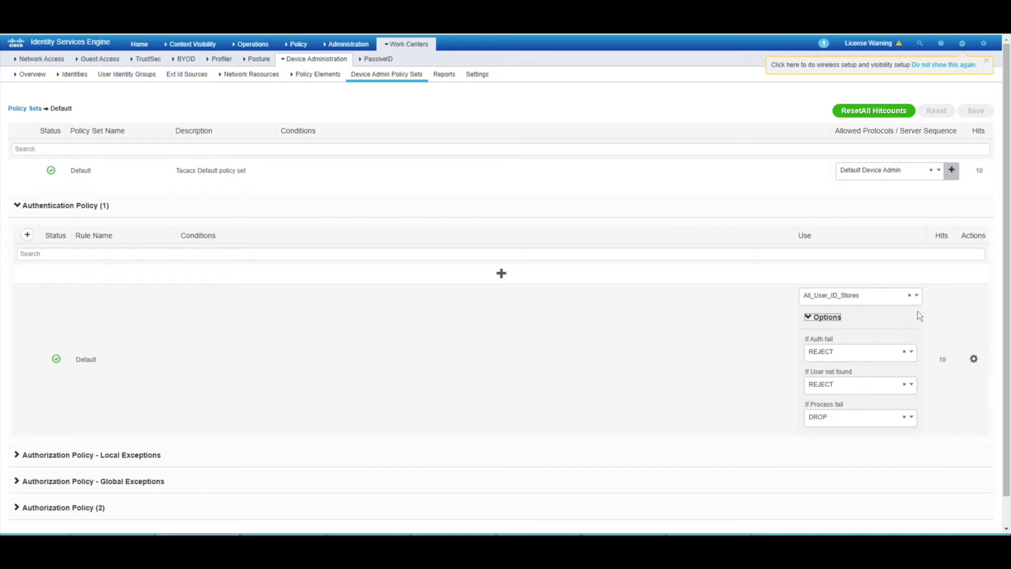
{"action": "left_click", "coordinate": [917, 296]}
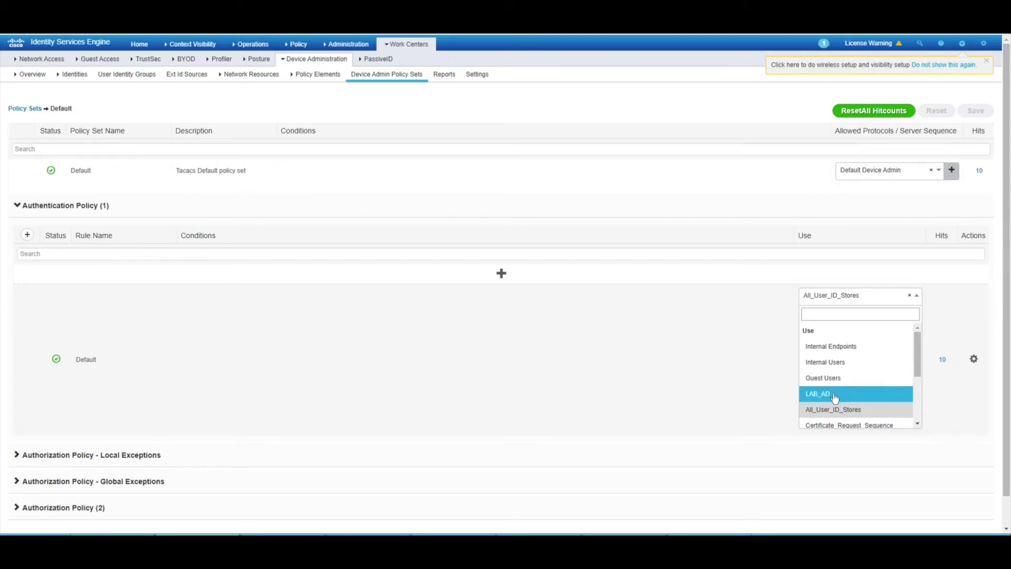
{"action": "left_click", "coordinate": [729, 403]}
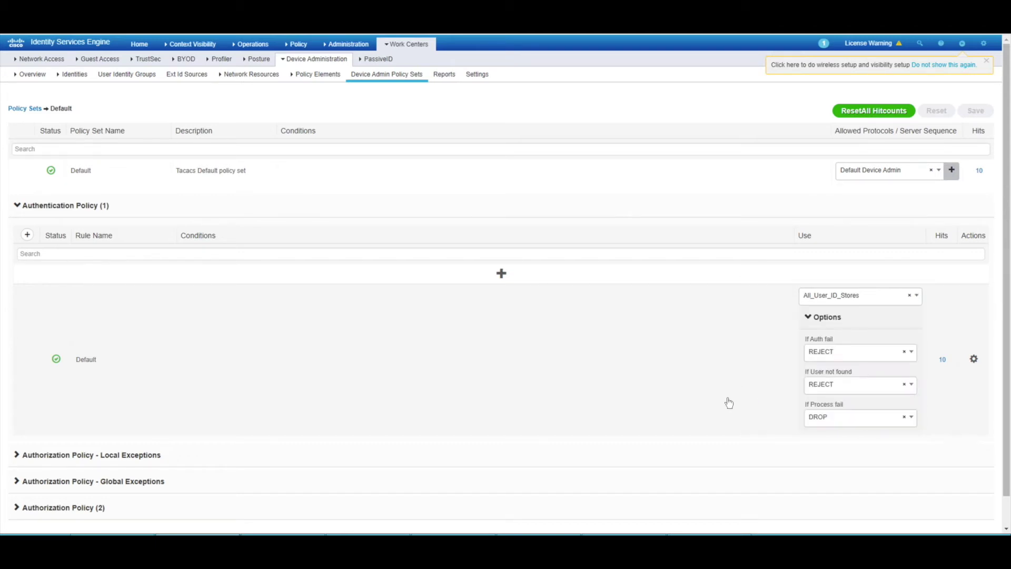
{"action": "scroll", "coordinate": [408, 316], "scroll_direction": "down", "scroll_amount": 1}
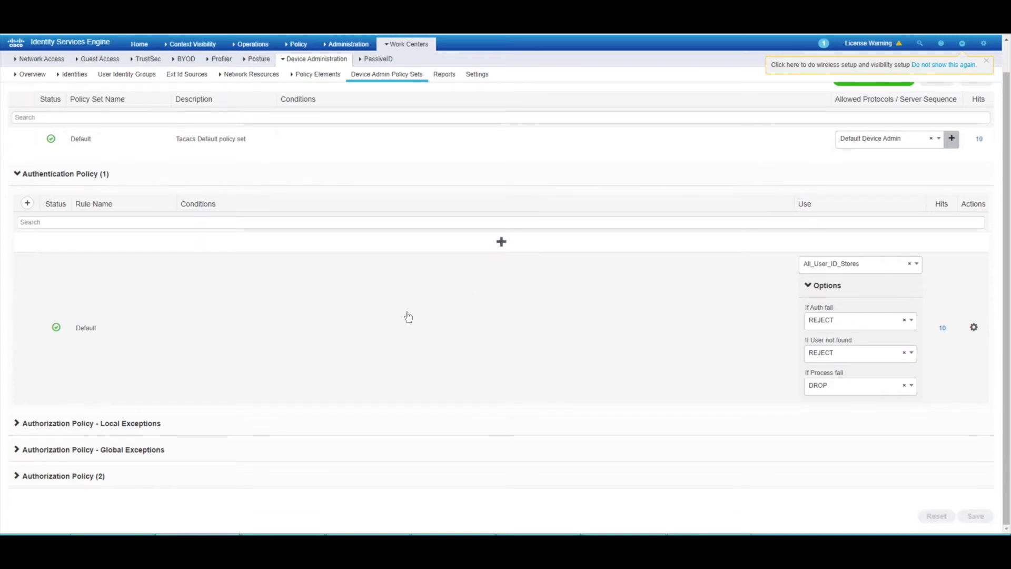
{"action": "left_click", "coordinate": [18, 477]}
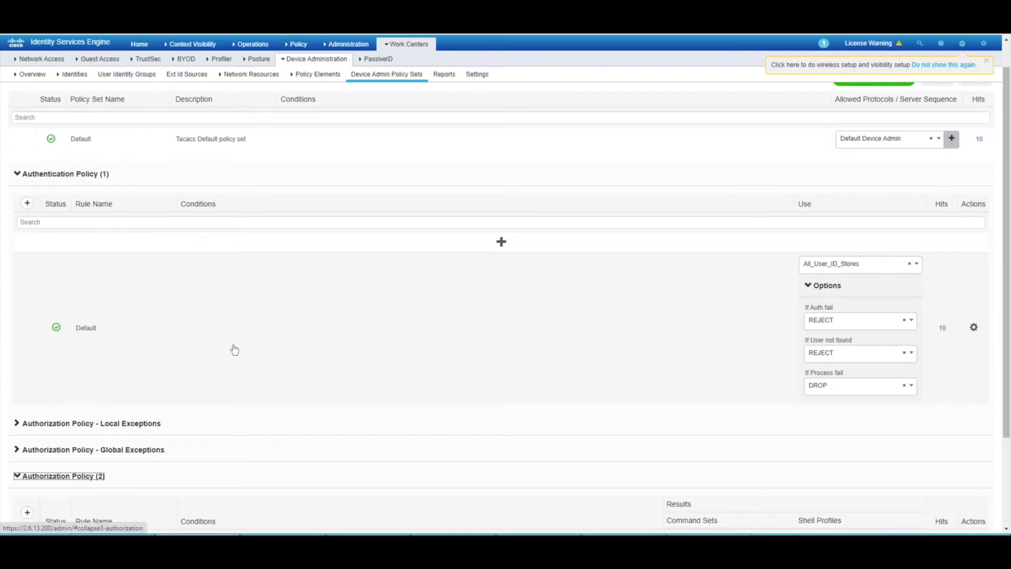
{"action": "scroll", "coordinate": [233, 348], "scroll_direction": "down", "scroll_amount": 3}
{"action": "scroll", "coordinate": [233, 345], "scroll_direction": "down", "scroll_amount": 1}
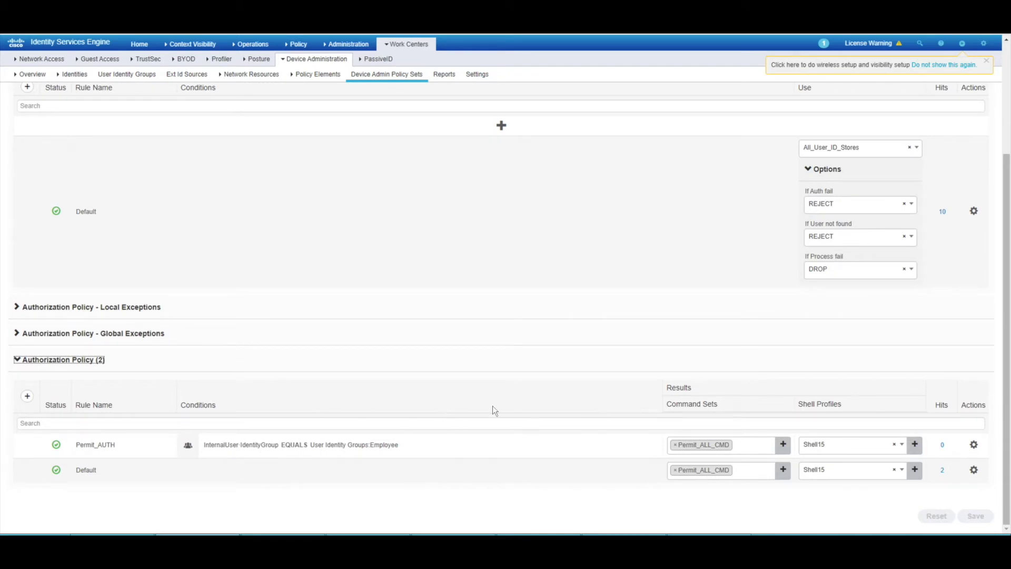
- Add a new authorization rule at the top named DNAC_SUPER
{"action": "left_click", "coordinate": [26, 396]}
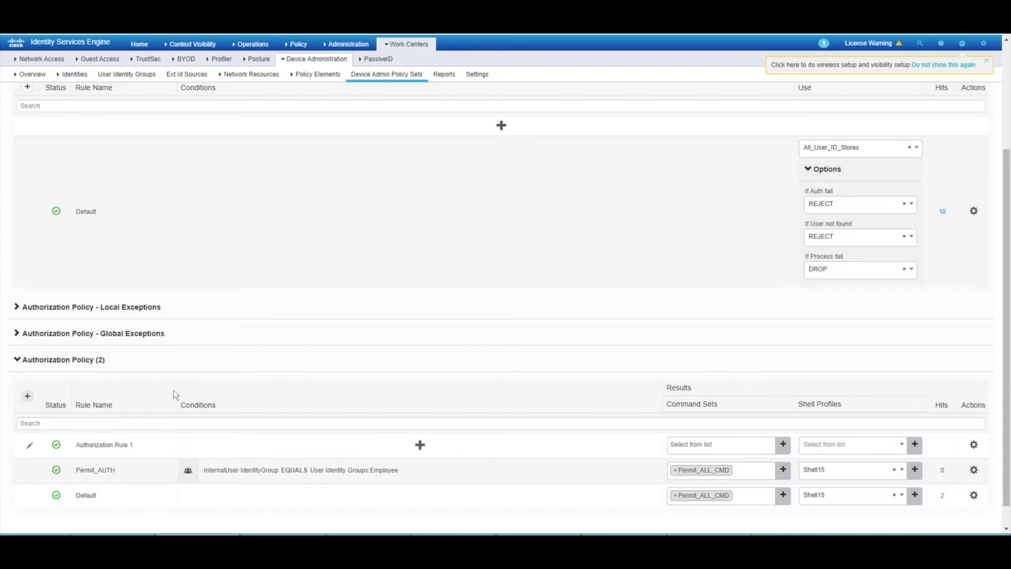
{"action": "scroll", "coordinate": [172, 392], "scroll_direction": "down", "scroll_amount": 1}
{"action": "left_click_drag", "start_coordinate": [134, 418], "coordinate": [77, 422]}
{"action": "type", "text": "DNAC_SUPER"}
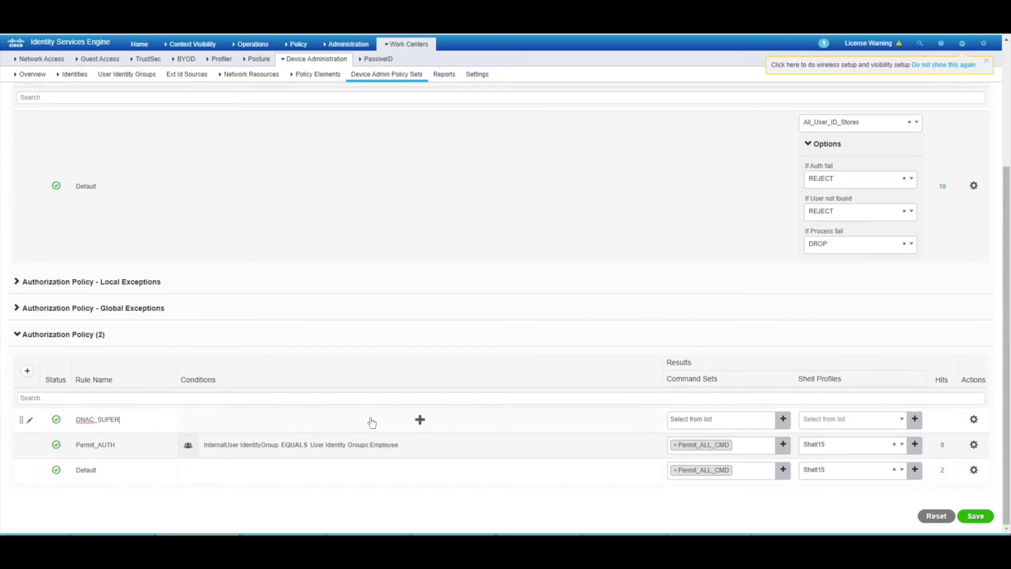
- Give DNAC_SUPER the condition IdentityGroup Name Equals User Identity Groups:SUPER_ADMIN
{"action": "left_click", "coordinate": [396, 422]}
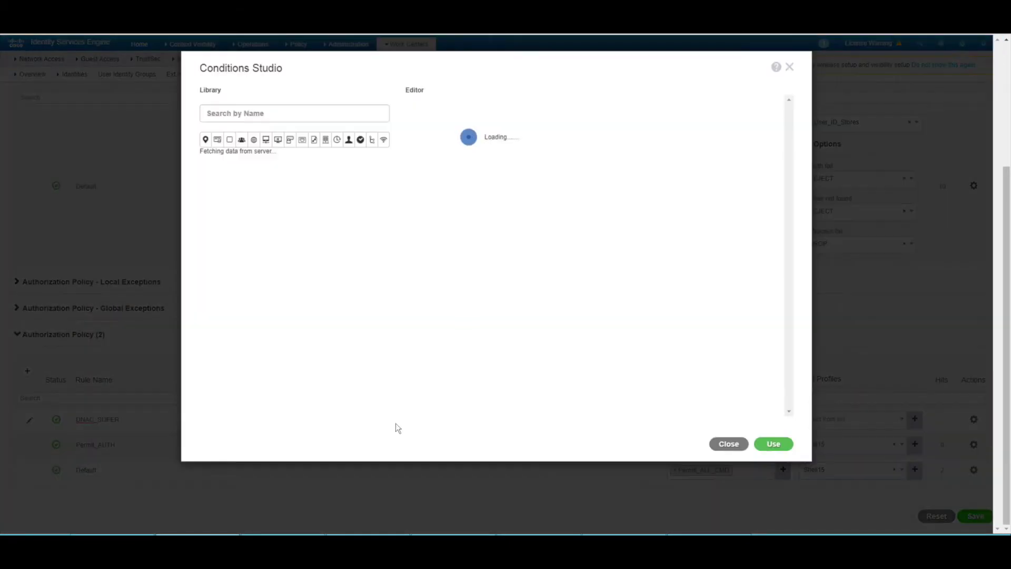
{"action": "left_click", "coordinate": [495, 111]}
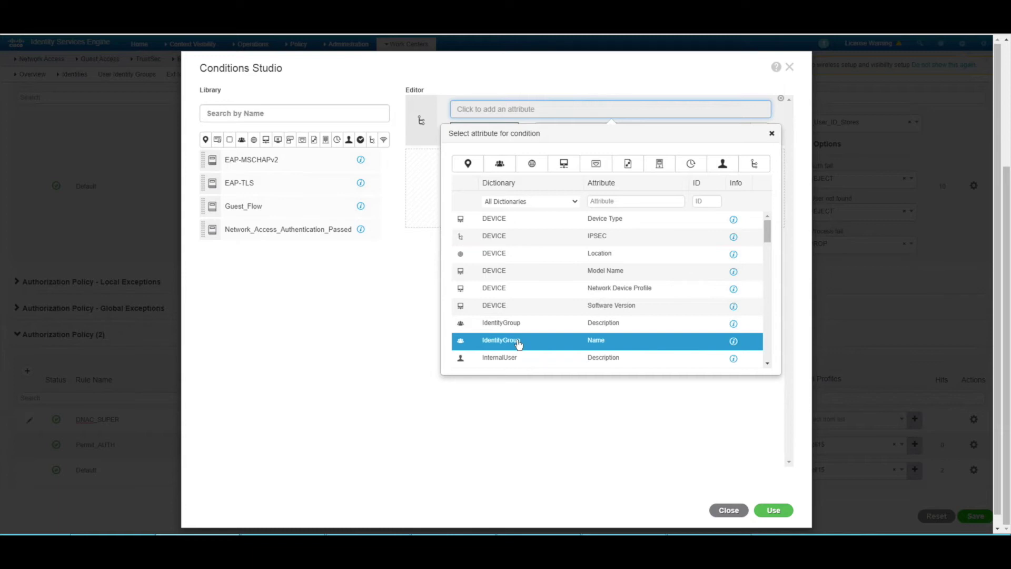
{"action": "left_click", "coordinate": [519, 343]}
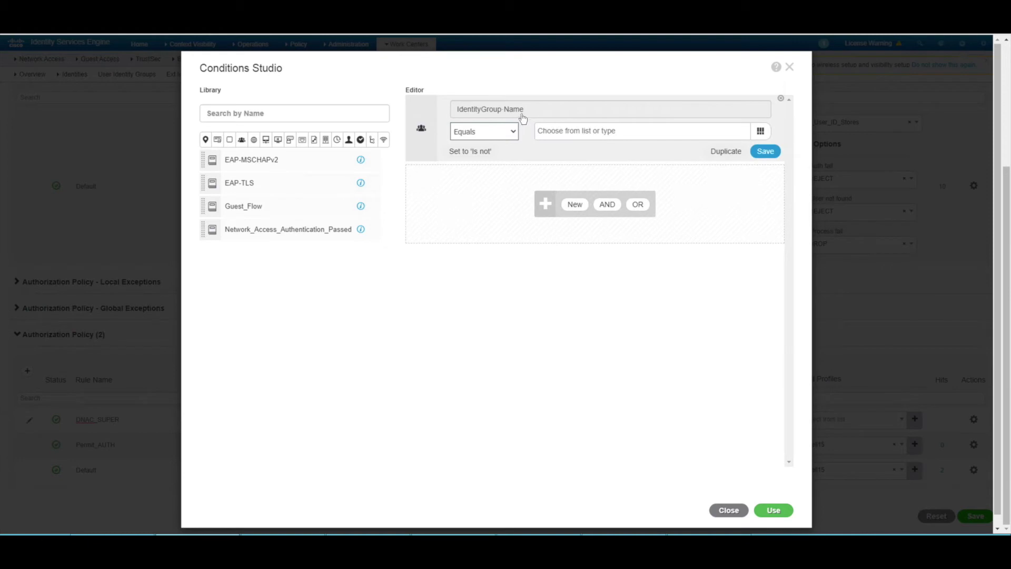
{"action": "left_click", "coordinate": [567, 131]}
{"action": "type", "text": "super"}
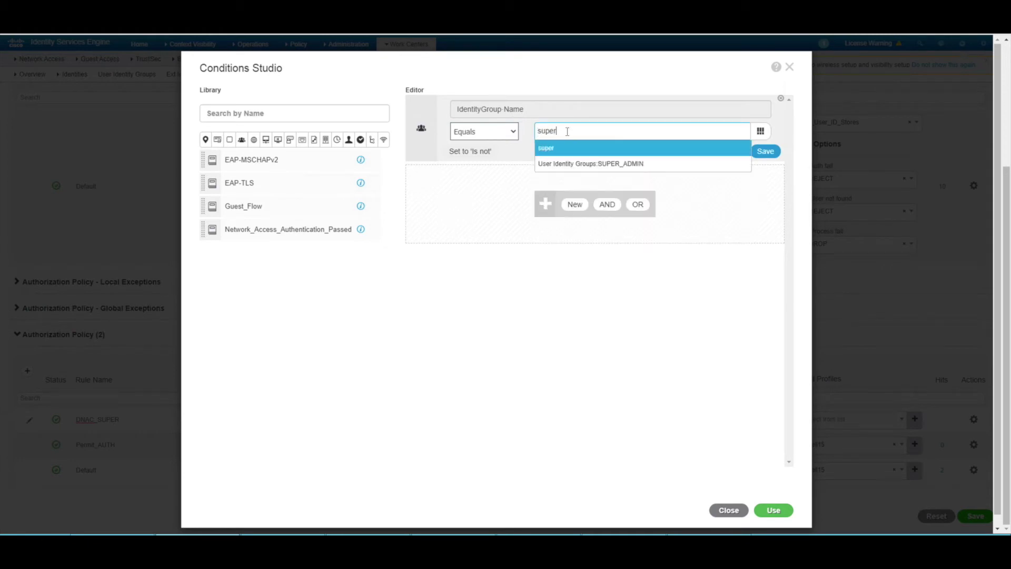
{"action": "left_click", "coordinate": [600, 164]}
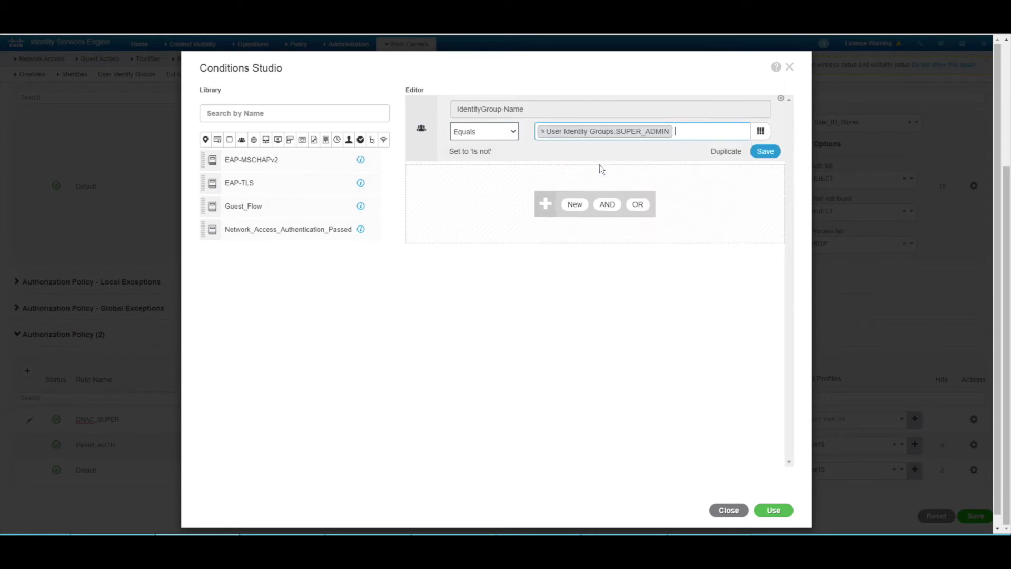
{"action": "left_click", "coordinate": [772, 510]}
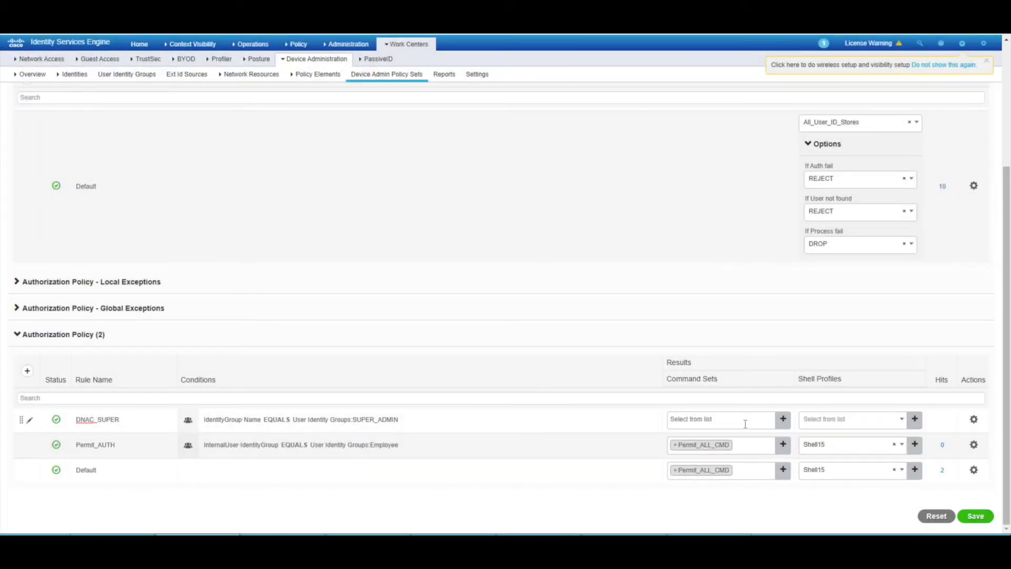
- Assign command set ALL_CMD and shell profile DNAC_SUPER_ADMIN to DNAC_SUPER, then save the policy
{"action": "left_click", "coordinate": [745, 421]}
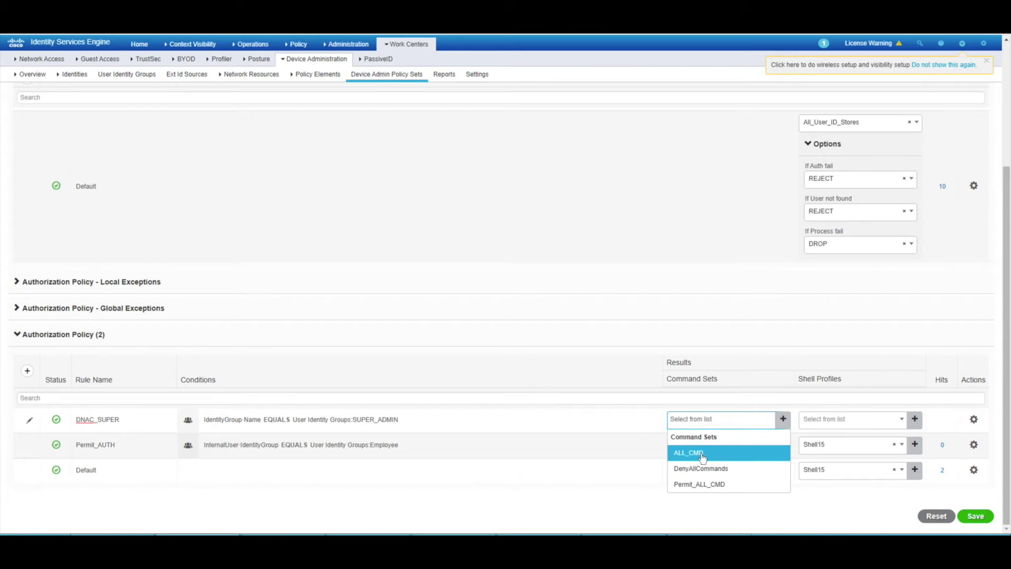
{"action": "left_click", "coordinate": [702, 454]}
{"action": "left_click", "coordinate": [844, 419]}
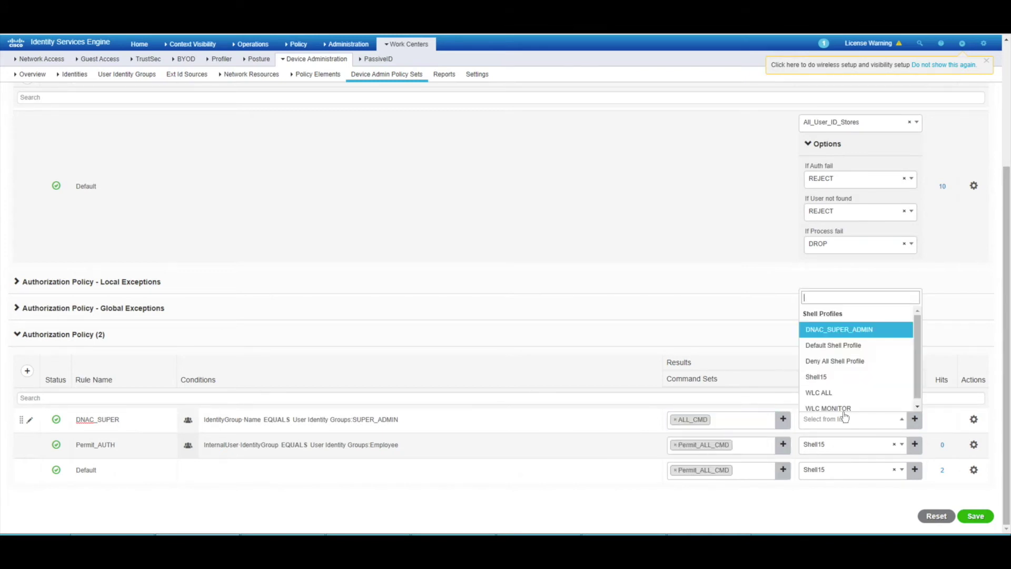
{"action": "left_click", "coordinate": [842, 331]}
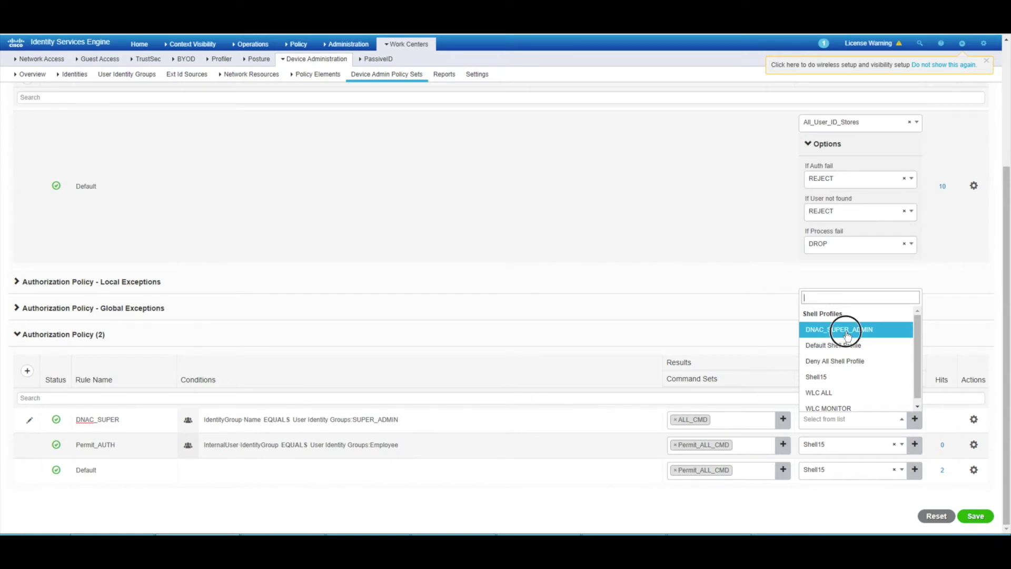
{"action": "left_click", "coordinate": [974, 516]}
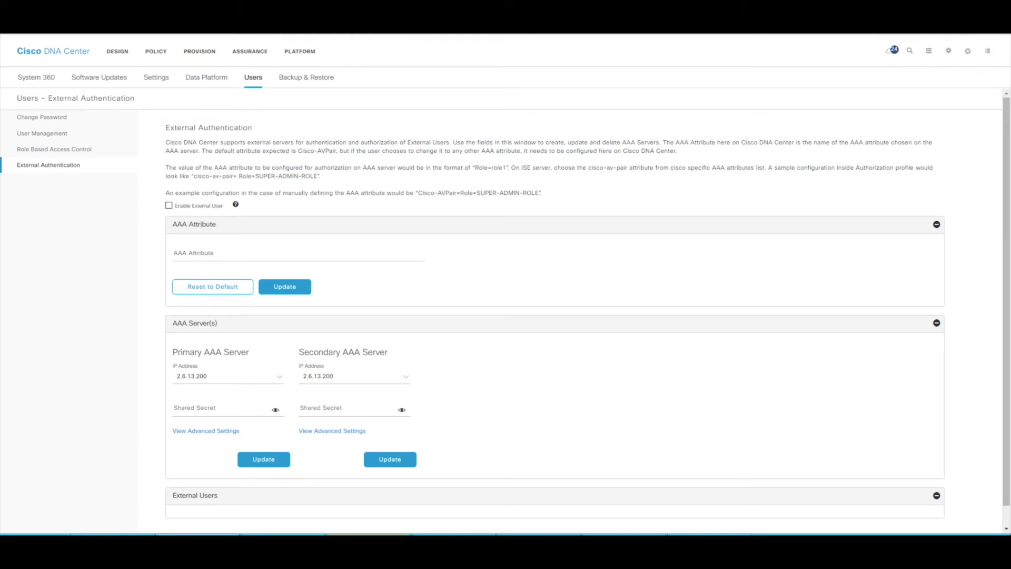
- Open Settings > Authentication and Policy Servers in Cisco DNA Center
{"action": "mouse_move", "coordinate": [367, 535]}
{"action": "left_click", "coordinate": [147, 80]}
{"action": "left_click", "coordinate": [64, 172]}
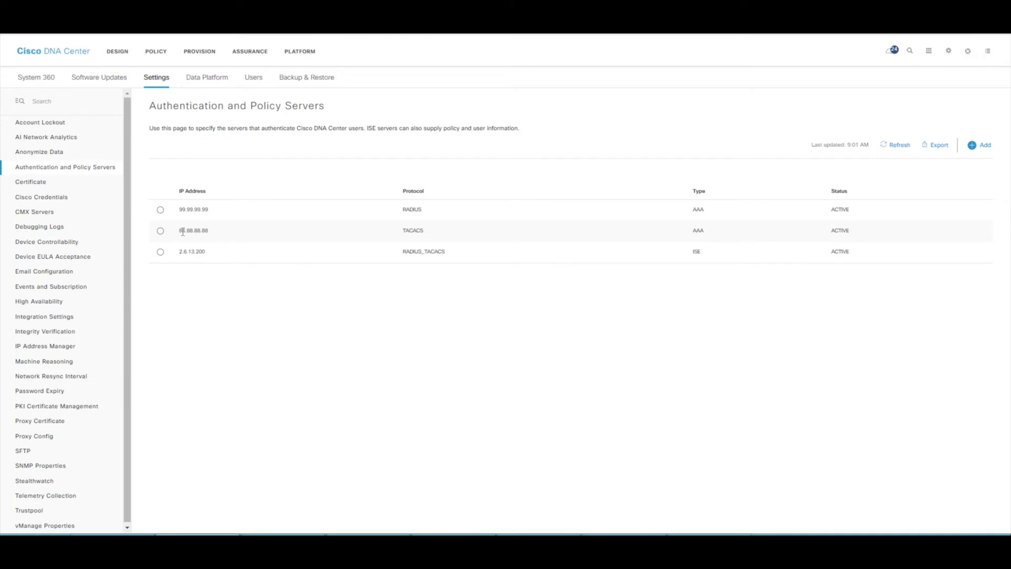
{"action": "left_click_drag", "start_coordinate": [180, 231], "coordinate": [210, 233]}
{"action": "double_click", "coordinate": [406, 231]}
{"action": "left_click_drag", "start_coordinate": [179, 251], "coordinate": [206, 252]}
{"action": "left_click", "coordinate": [696, 255]}
{"action": "left_click", "coordinate": [440, 255]}
{"action": "left_click", "coordinate": [278, 290]}
{"action": "left_click_drag", "start_coordinate": [212, 229], "coordinate": [183, 238]}
{"action": "left_click", "coordinate": [257, 270]}
{"action": "left_click_drag", "start_coordinate": [204, 253], "coordinate": [183, 254]}
{"action": "left_click_drag", "start_coordinate": [425, 252], "coordinate": [396, 252]}
{"action": "double_click", "coordinate": [412, 230]}
{"action": "left_click", "coordinate": [405, 367]}
{"action": "double_click", "coordinate": [192, 232]}
{"action": "left_click", "coordinate": [454, 290]}
- Add AAA server 1.2.3.4 with its shared secret and apply it
{"action": "left_click", "coordinate": [966, 148]}
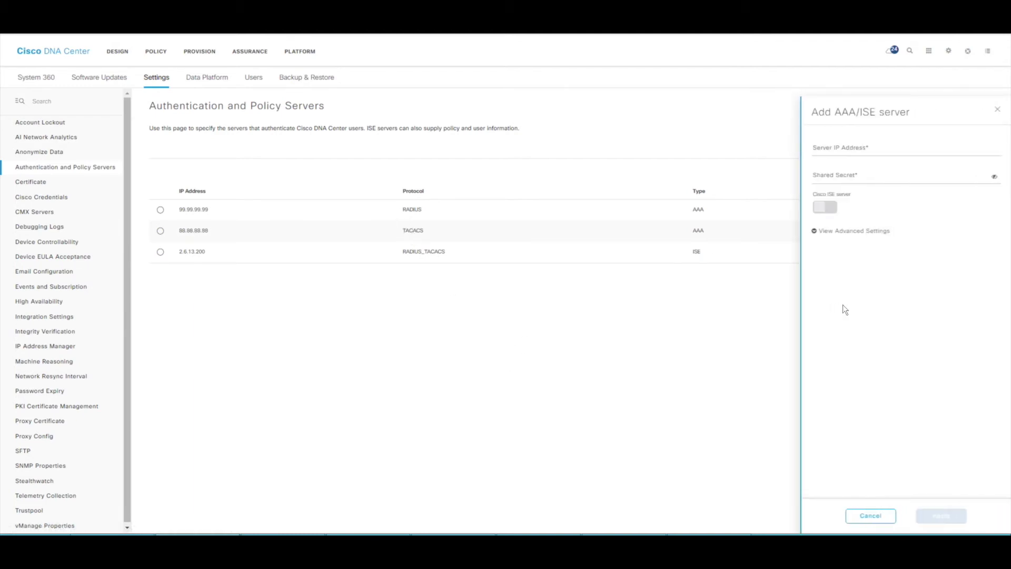
{"action": "left_click", "coordinate": [835, 140]}
{"action": "type", "text": "1.2.3.4"}
{"action": "left_click", "coordinate": [847, 174]}
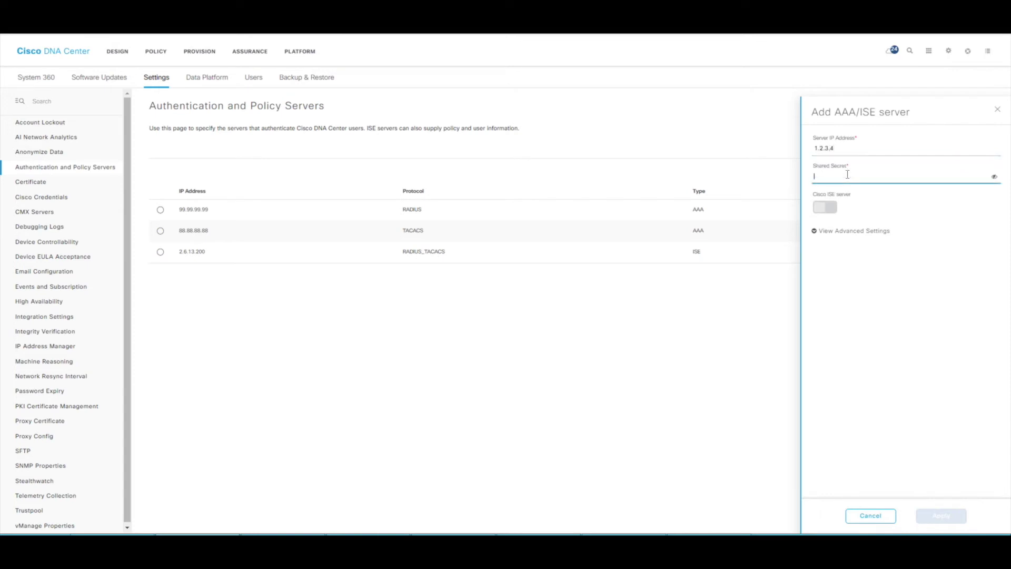
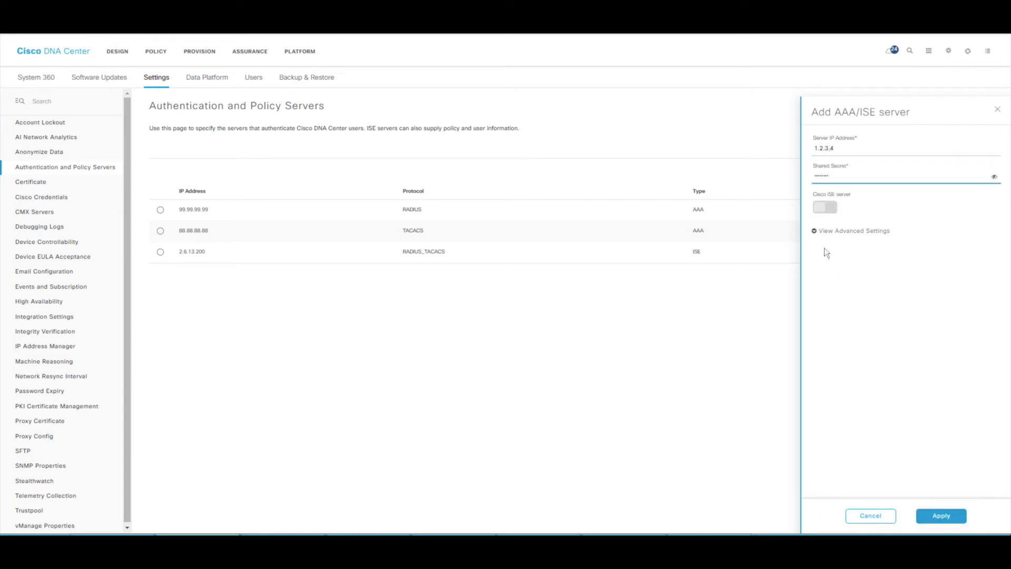
{"action": "left_click", "coordinate": [942, 515]}
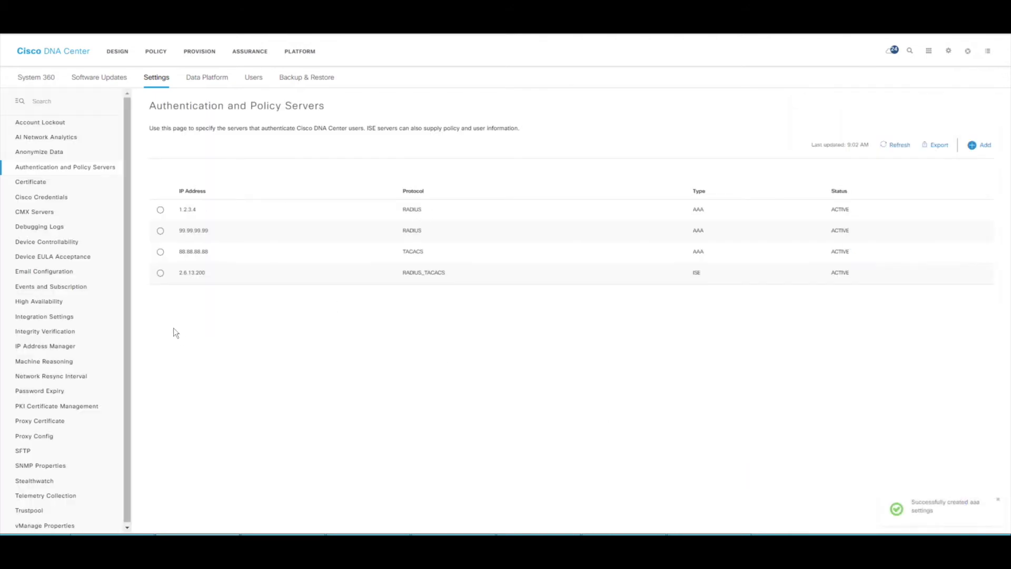
{"action": "left_click", "coordinate": [253, 77]}
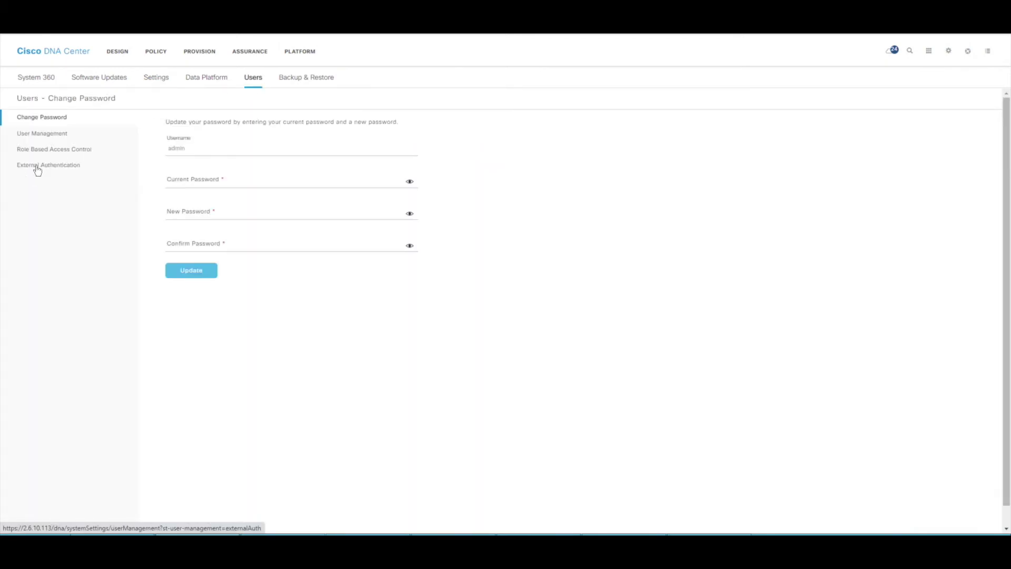
- Tick Enable External User under External Authentication, leaving the AAA attribute field empty
{"action": "left_click", "coordinate": [38, 165]}
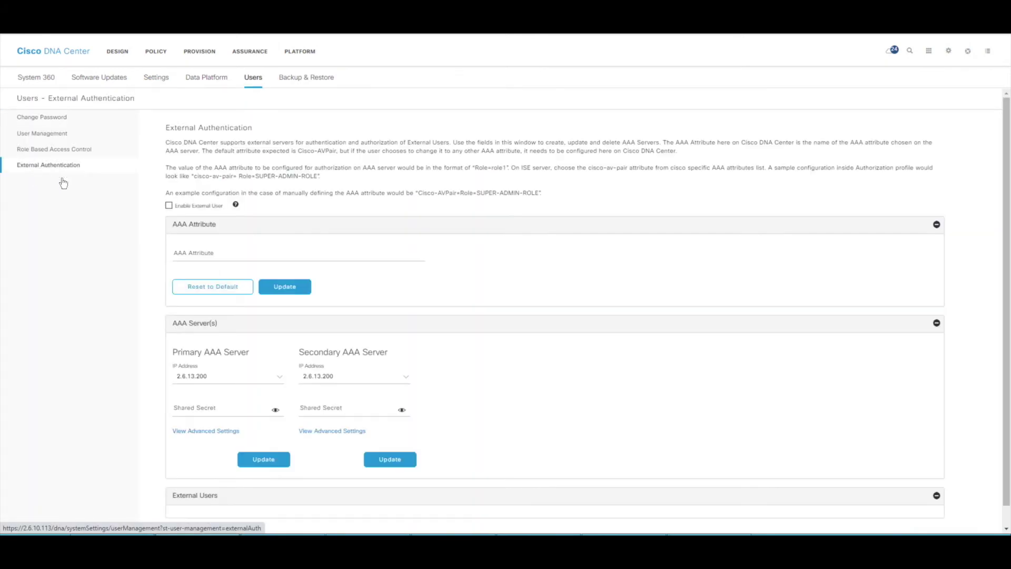
{"action": "left_click", "coordinate": [169, 206]}
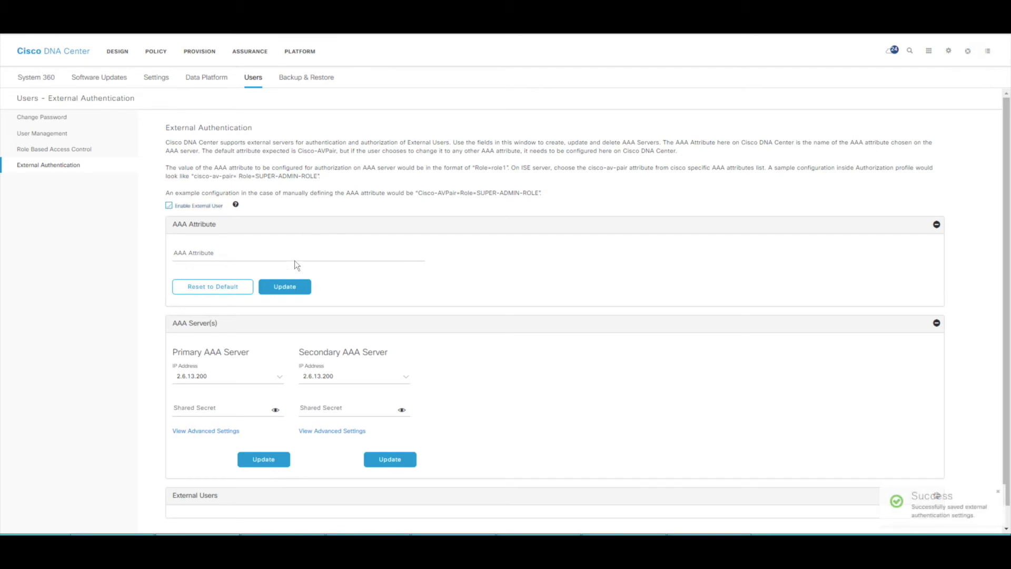
{"action": "left_click_drag", "start_coordinate": [233, 176], "coordinate": [193, 178]}
{"action": "left_click", "coordinate": [208, 253]}
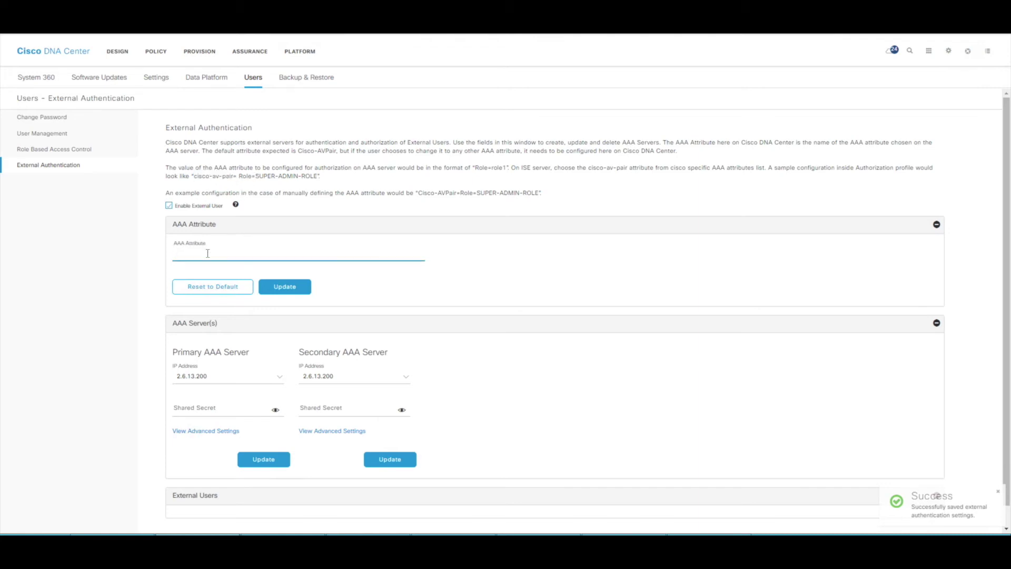
{"action": "type", "text": "sam"}
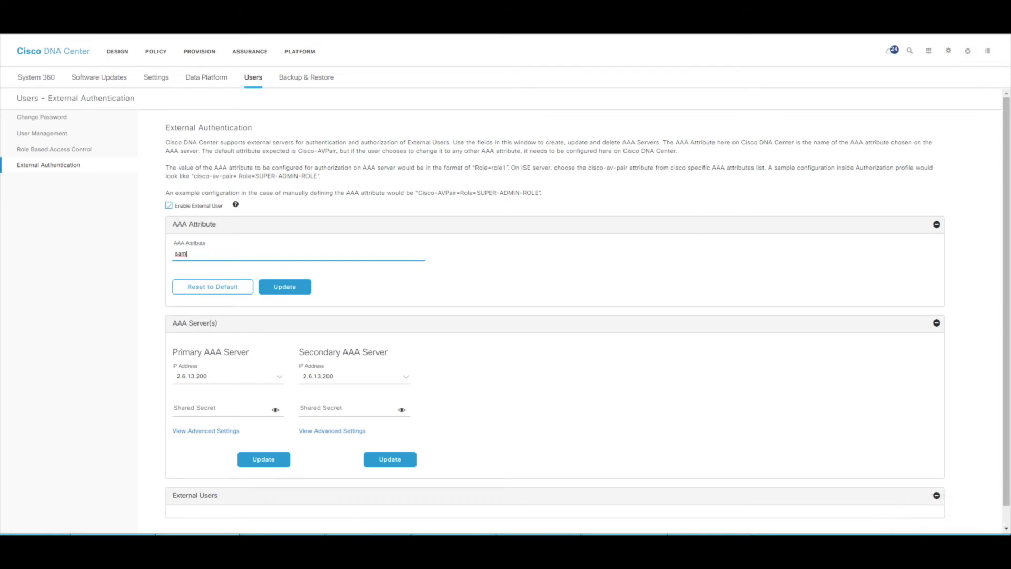
{"action": "double_click", "coordinate": [186, 253]}
{"action": "key", "text": "BackSpace"}
{"action": "left_click", "coordinate": [248, 185]}
- Keep 2.6.13.200 as the Primary AAA Server IP and begin entering its shared secret
{"action": "scroll", "coordinate": [317, 177], "scroll_direction": "down", "scroll_amount": 1}
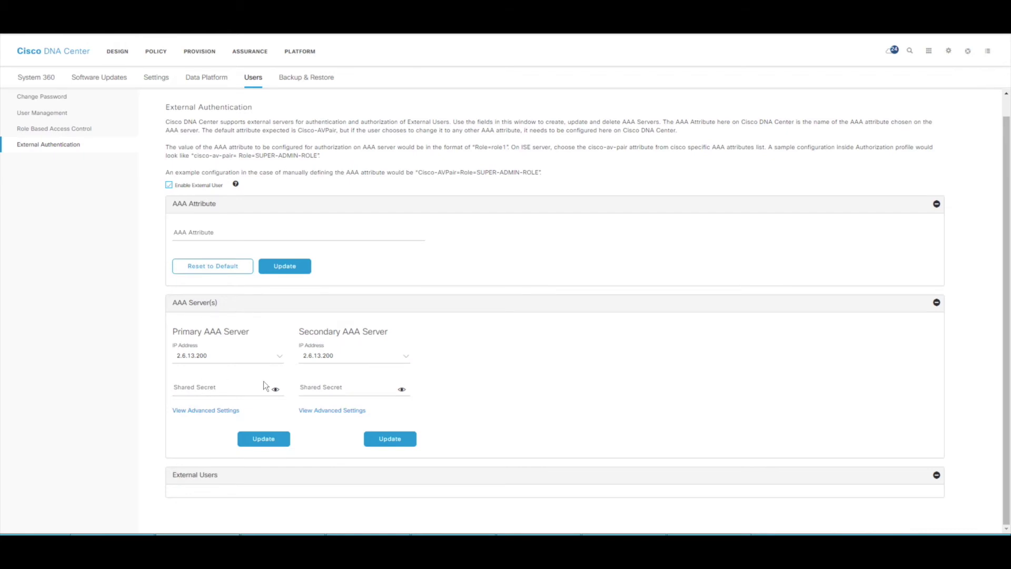
{"action": "left_click", "coordinate": [273, 355]}
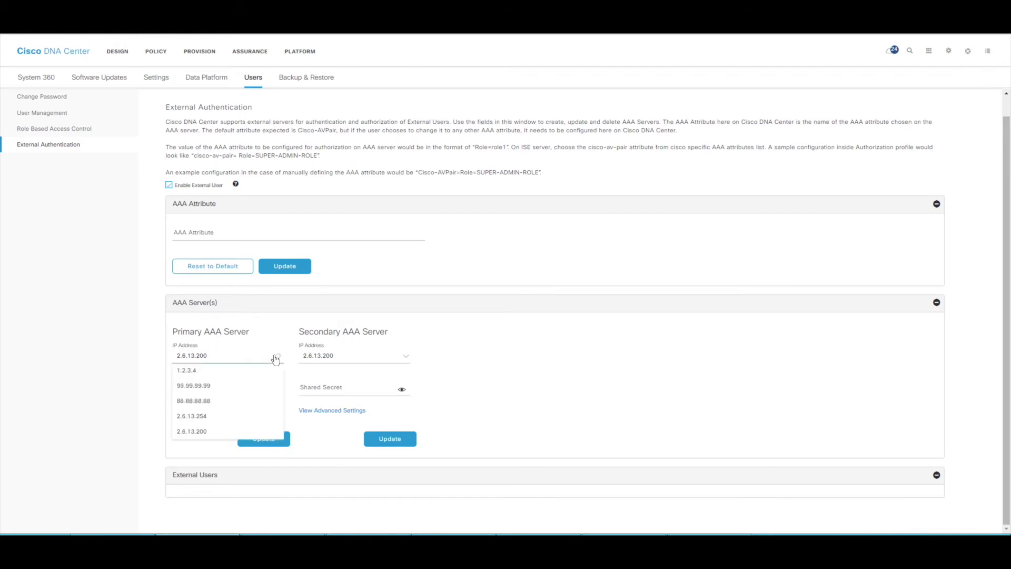
{"action": "left_click", "coordinate": [204, 430]}
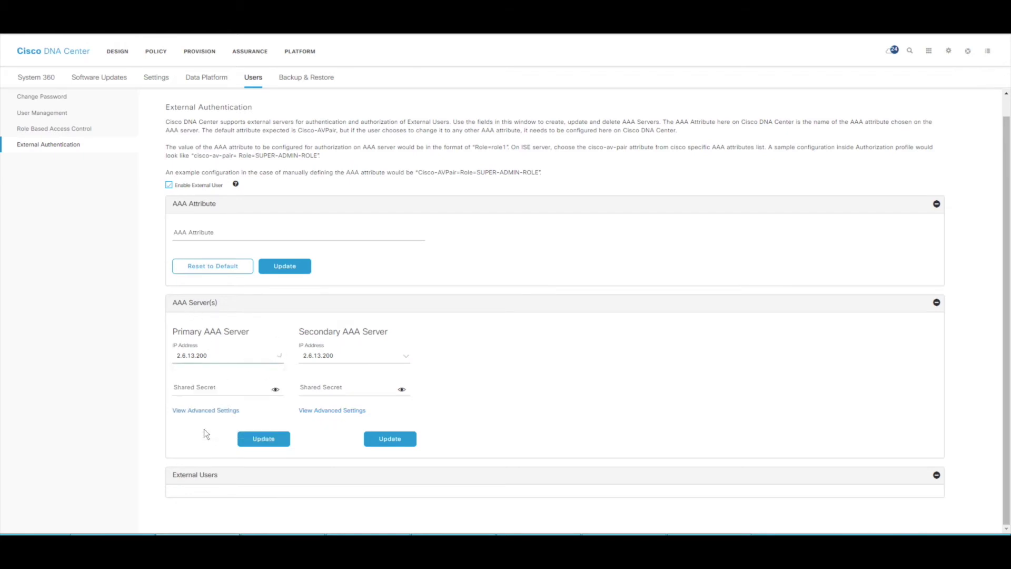
{"action": "left_click", "coordinate": [225, 388]}
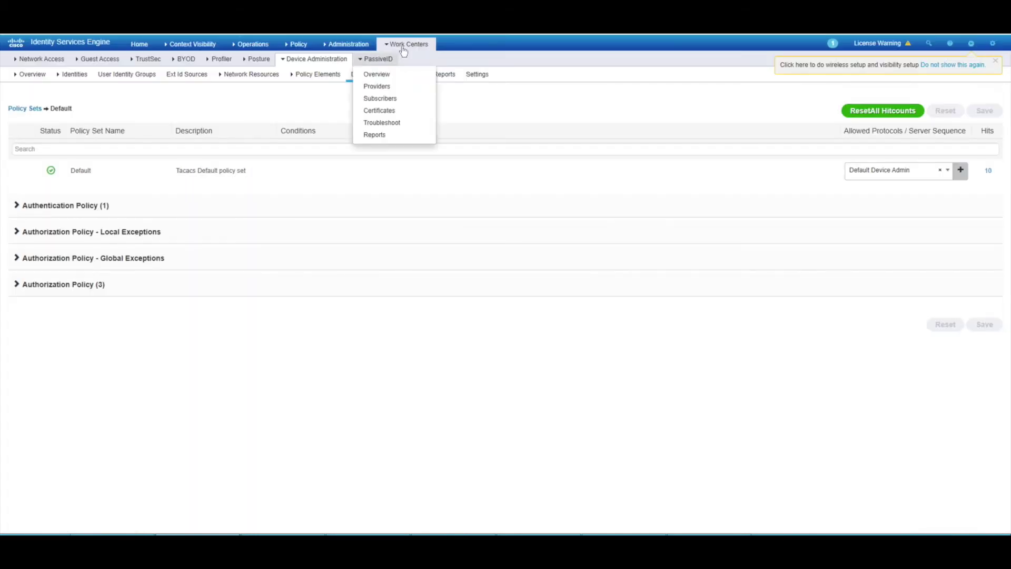
- Open the DNAC device from the Device Administration network devices list to view its TACACS shared secret
{"action": "left_click", "coordinate": [406, 44]}
{"action": "left_click", "coordinate": [745, 108]}
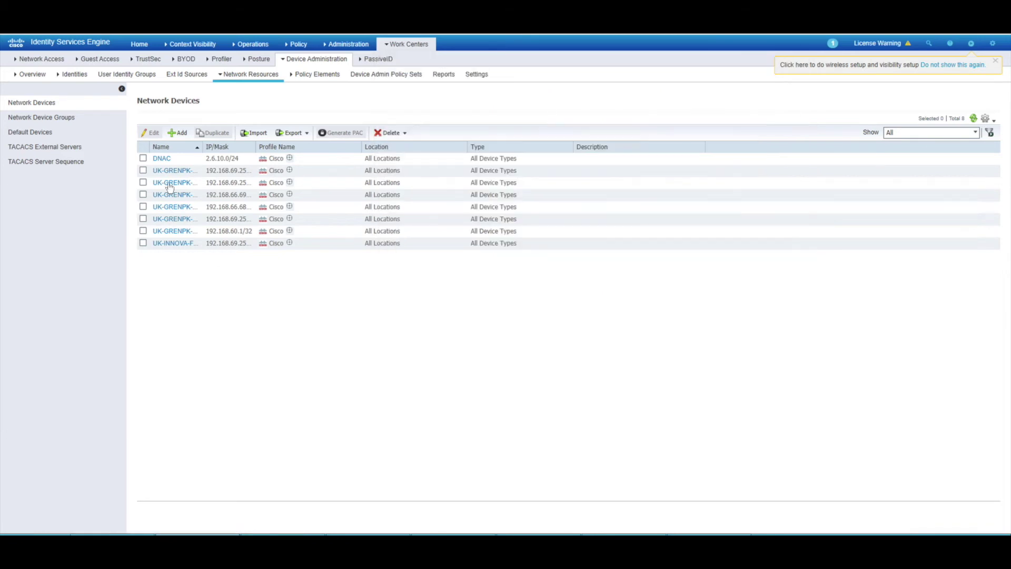
{"action": "left_click", "coordinate": [161, 159]}
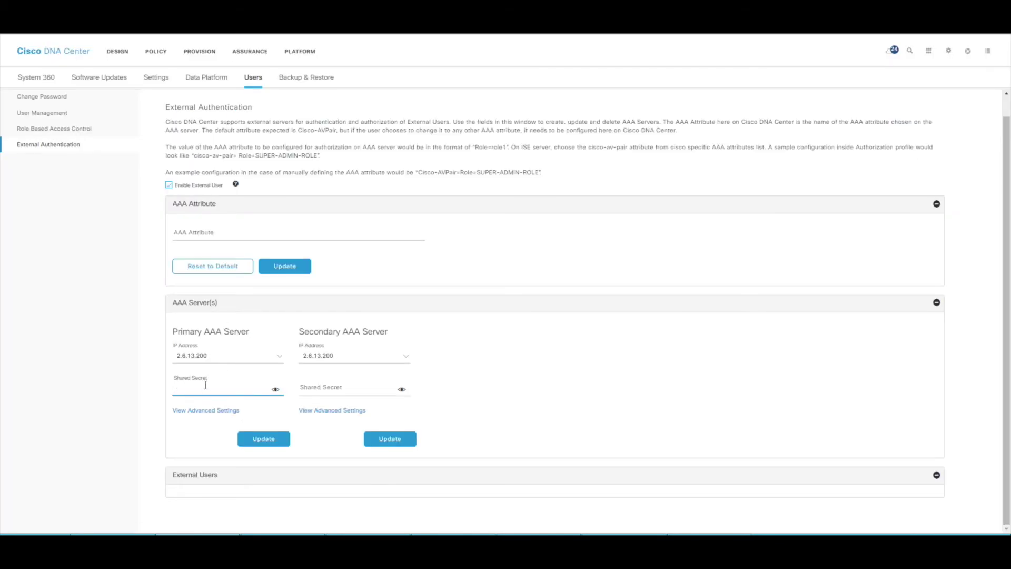
- Enter the primary shared secret and save primary AAA server 2.6.13.200 over TACACS
{"action": "left_click", "coordinate": [222, 409]}
{"action": "scroll", "coordinate": [234, 429], "scroll_direction": "down", "scroll_amount": 1}
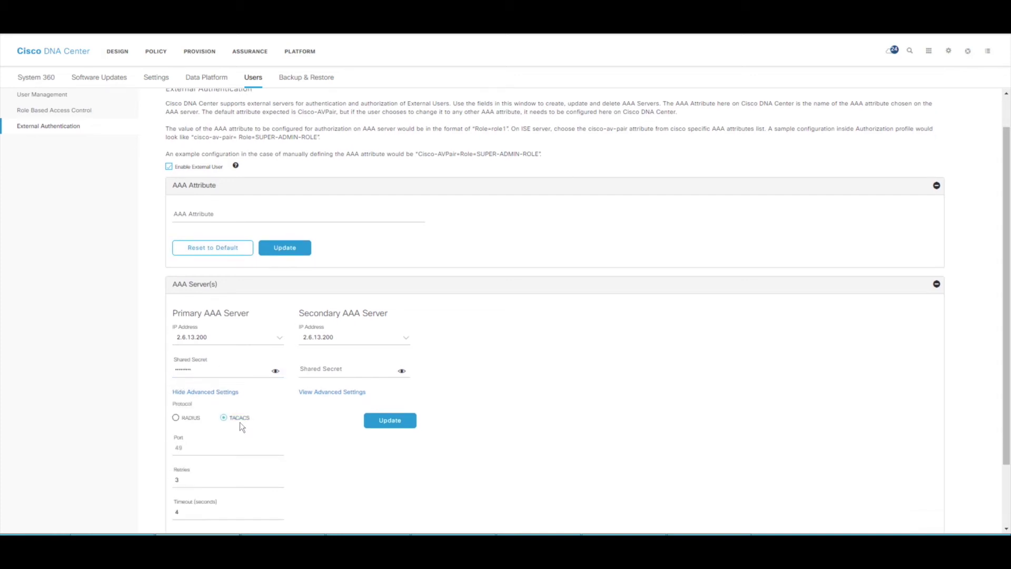
{"action": "scroll", "coordinate": [230, 444], "scroll_direction": "down", "scroll_amount": 3}
{"action": "left_click", "coordinate": [262, 499]}
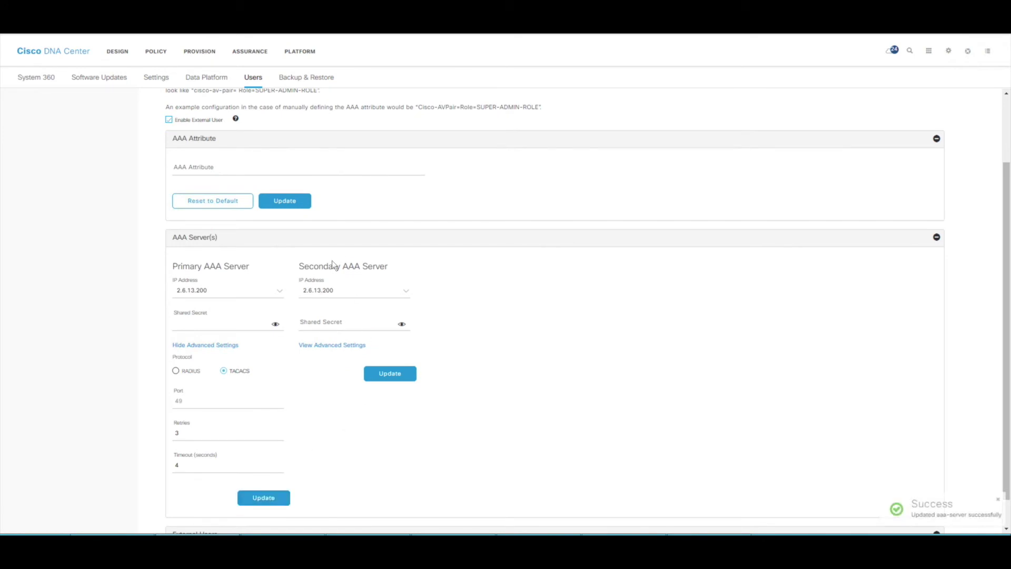
- Choose 1.2.3.4 as the secondary AAA server
{"action": "left_click", "coordinate": [357, 292]}
{"action": "left_click", "coordinate": [337, 305]}
{"action": "scroll", "coordinate": [482, 345], "scroll_direction": "down", "scroll_amount": 1}
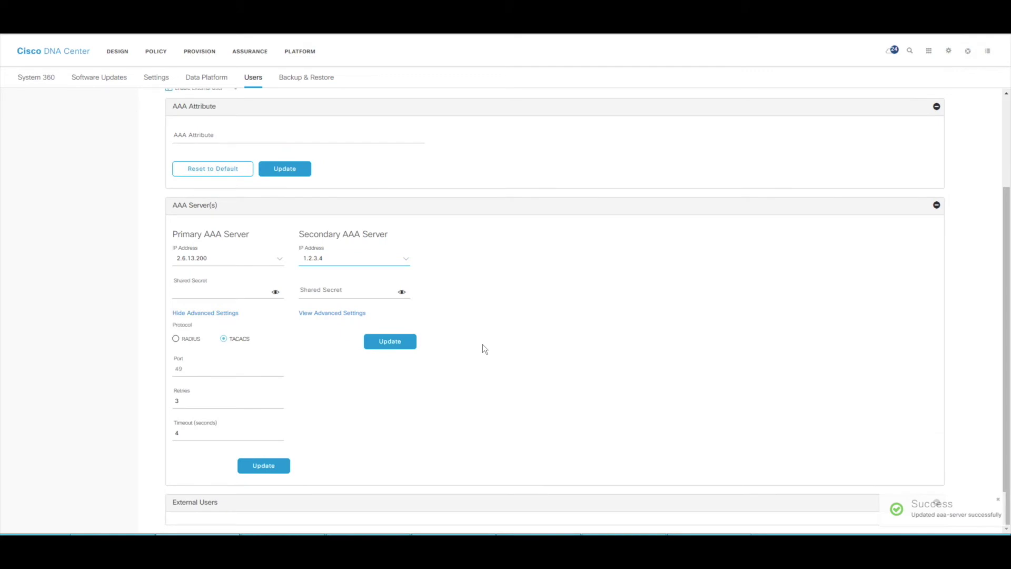
{"action": "scroll", "coordinate": [483, 346], "scroll_direction": "up", "scroll_amount": 4}
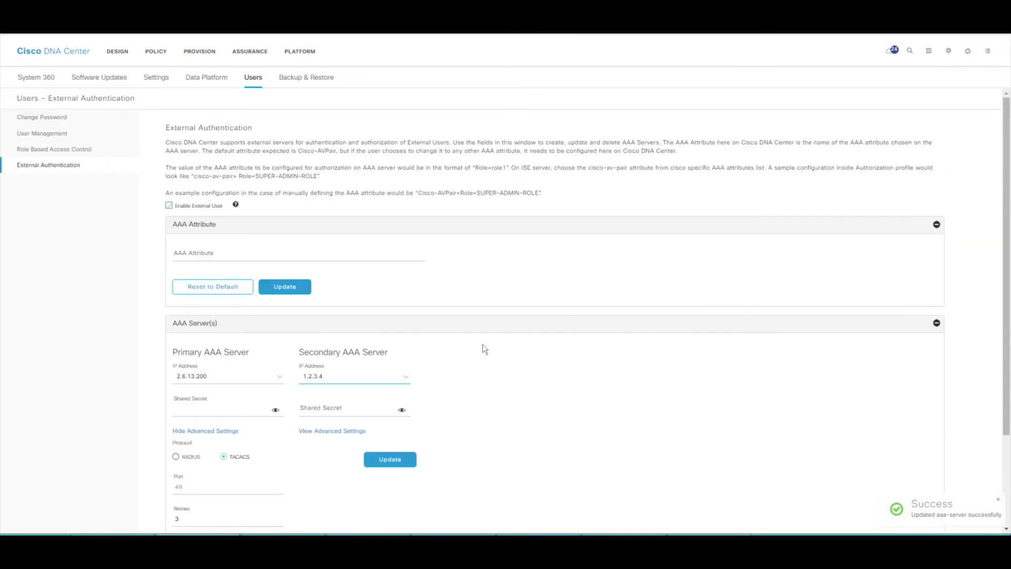
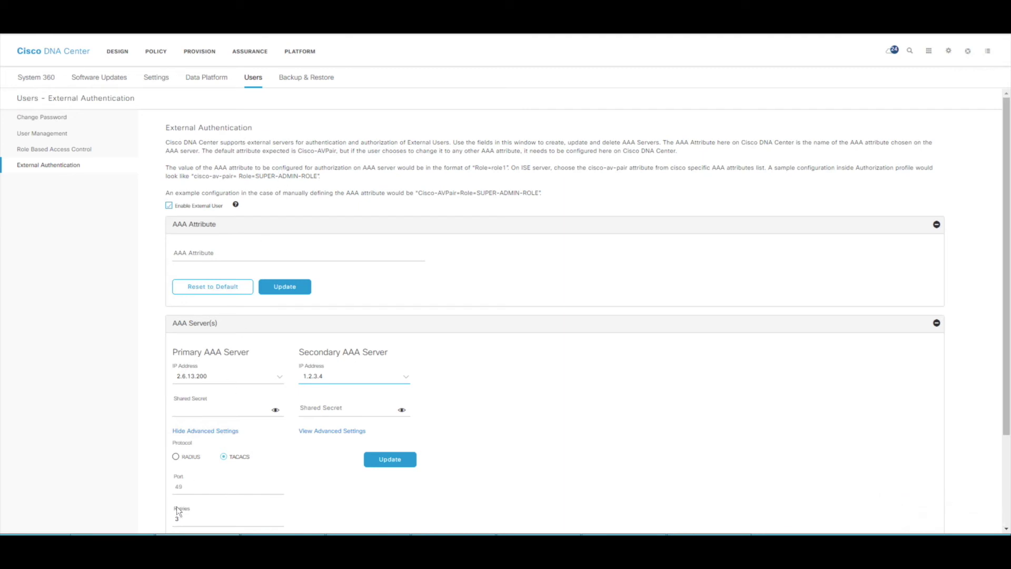
- Open the TACACS Live Logs page in ISE
{"action": "mouse_move", "coordinate": [198, 534]}
{"action": "left_click", "coordinate": [722, 528]}
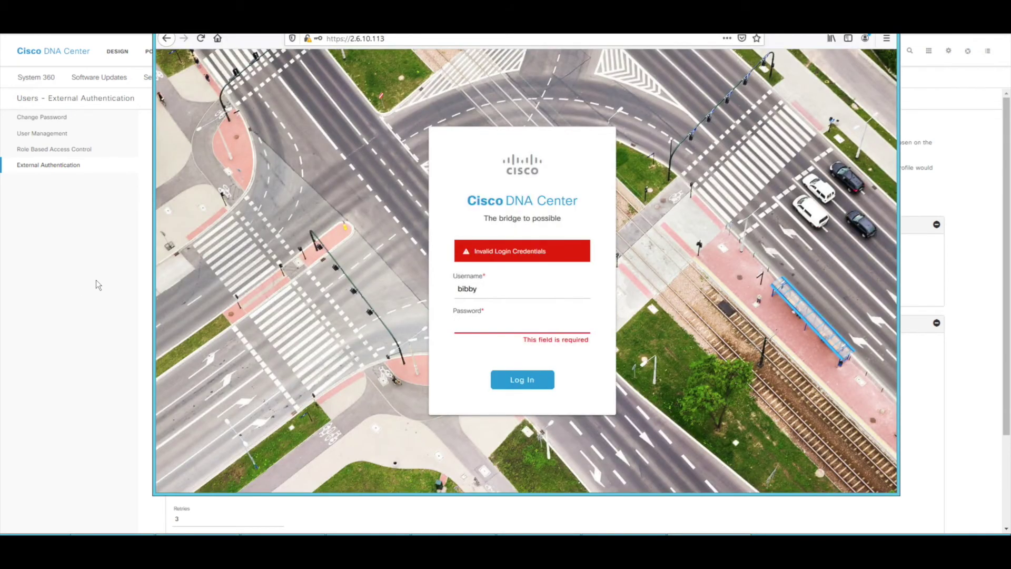
{"action": "left_click", "coordinate": [95, 285]}
{"action": "key", "text": "alt+Tab"}
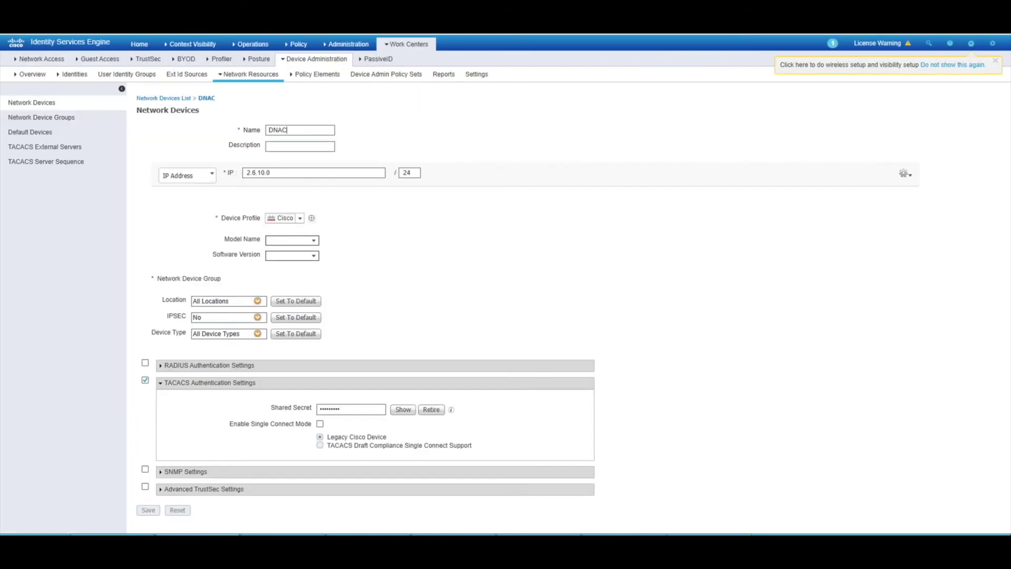
{"action": "left_click", "coordinate": [254, 44]}
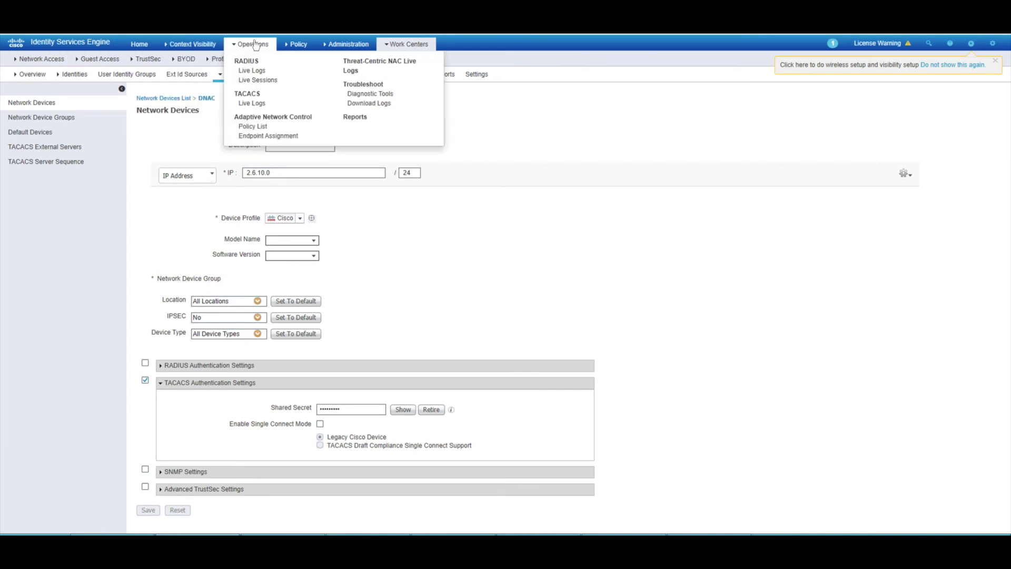
{"action": "left_click", "coordinate": [248, 103]}
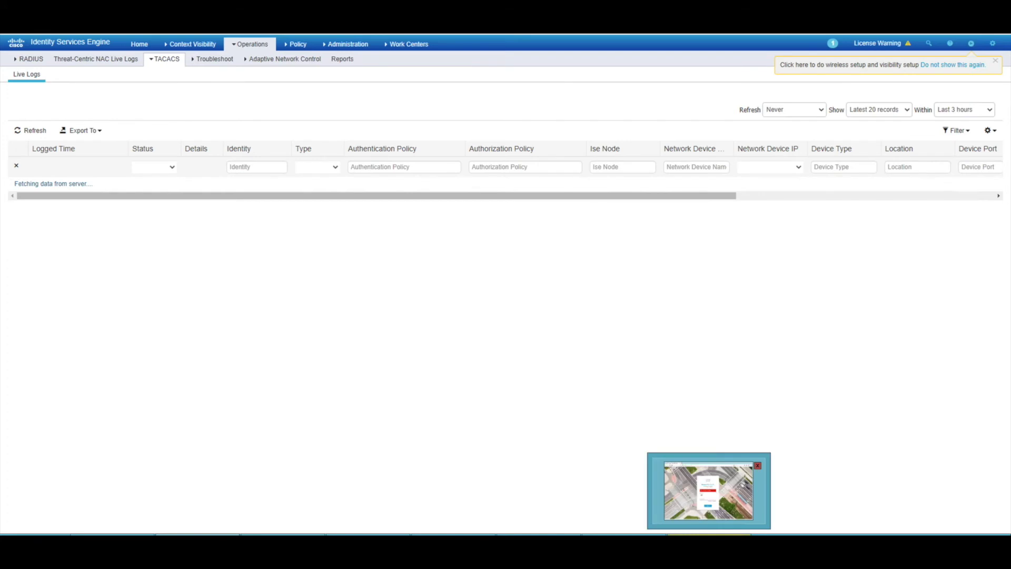
- Log in to Cisco DNA Center with the admin username and password
{"action": "left_click", "coordinate": [708, 489]}
{"action": "double_click", "coordinate": [451, 287]}
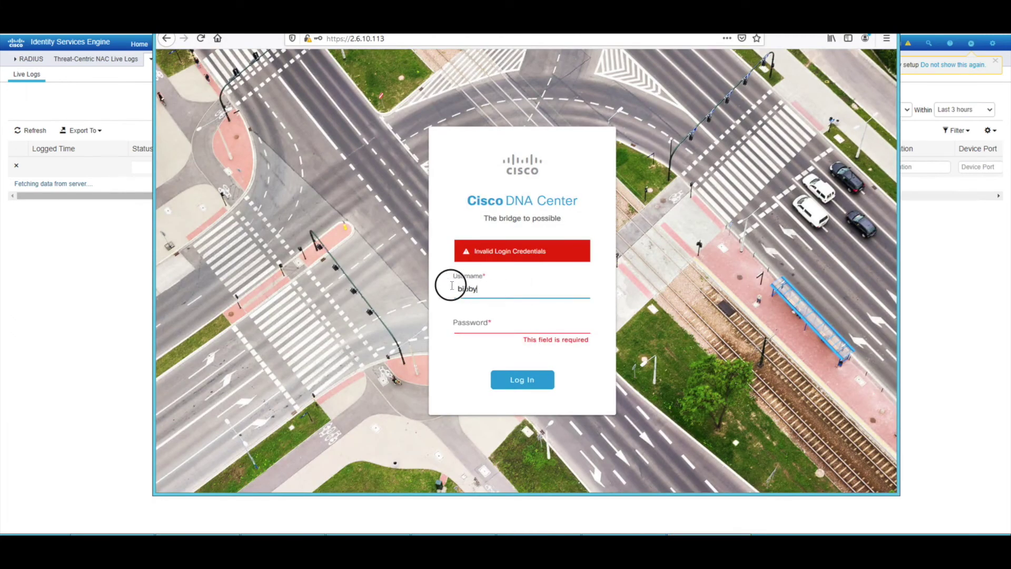
{"action": "type", "text": "DNACadmin"}
{"action": "key", "text": "Tab"}
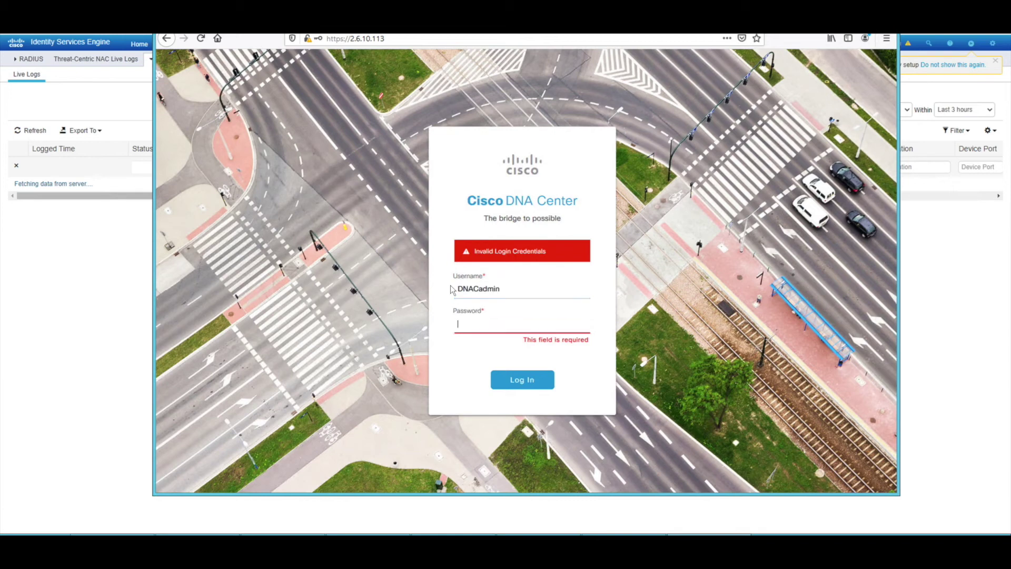
{"action": "left_click", "coordinate": [479, 292]}
{"action": "key", "text": "BackSpace"}
{"action": "left_click", "coordinate": [465, 318]}
{"action": "type", "text": "******"}
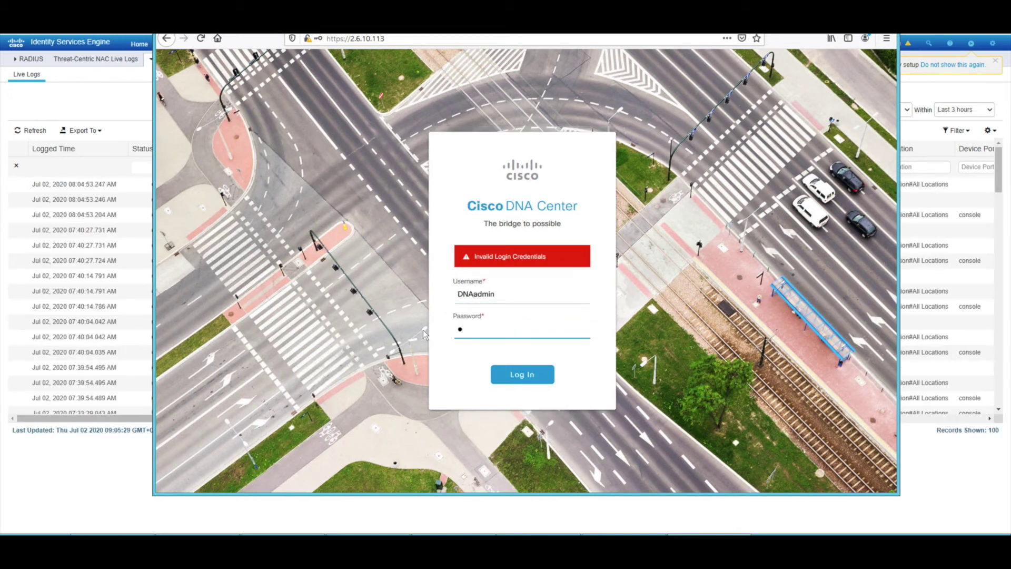
{"action": "type", "text": "***"}
{"action": "left_click", "coordinate": [532, 374]}
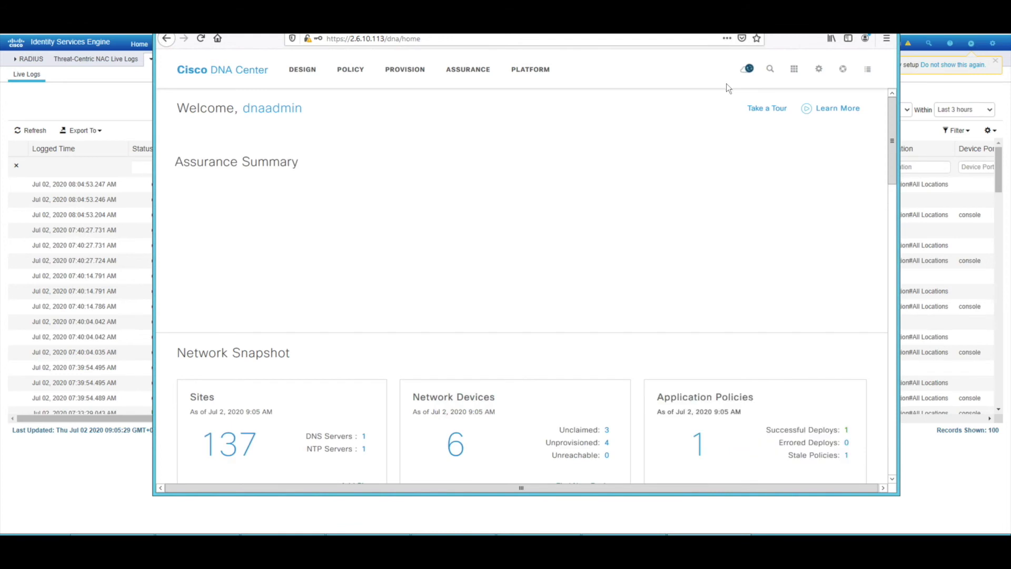
- Refresh ISE's TACACS live logs to show the admin login authorized via Default >> DNAC_SUPER
{"action": "left_click", "coordinate": [820, 72]}
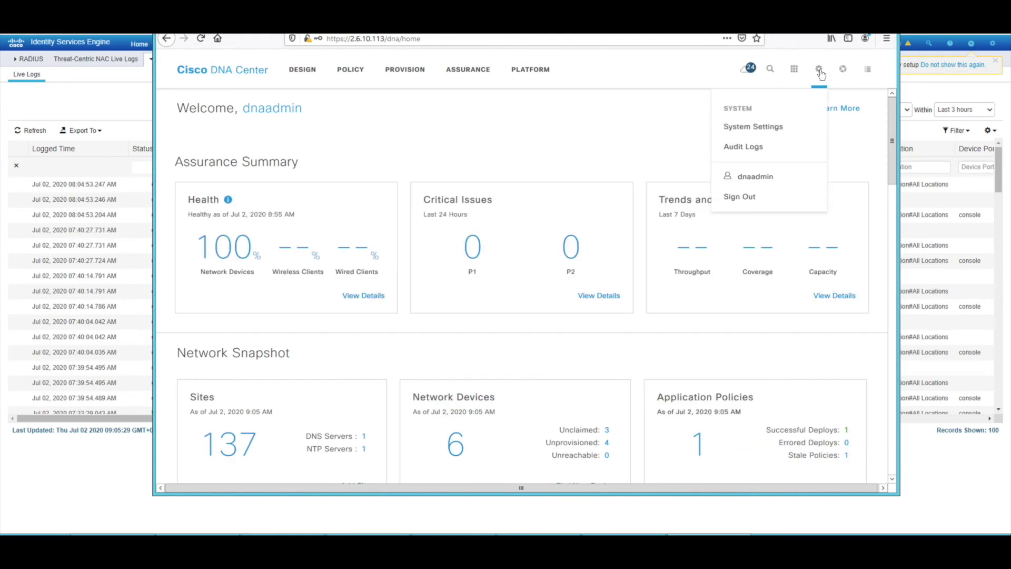
{"action": "left_click", "coordinate": [604, 176]}
{"action": "left_click", "coordinate": [138, 456]}
{"action": "left_click", "coordinate": [32, 130]}
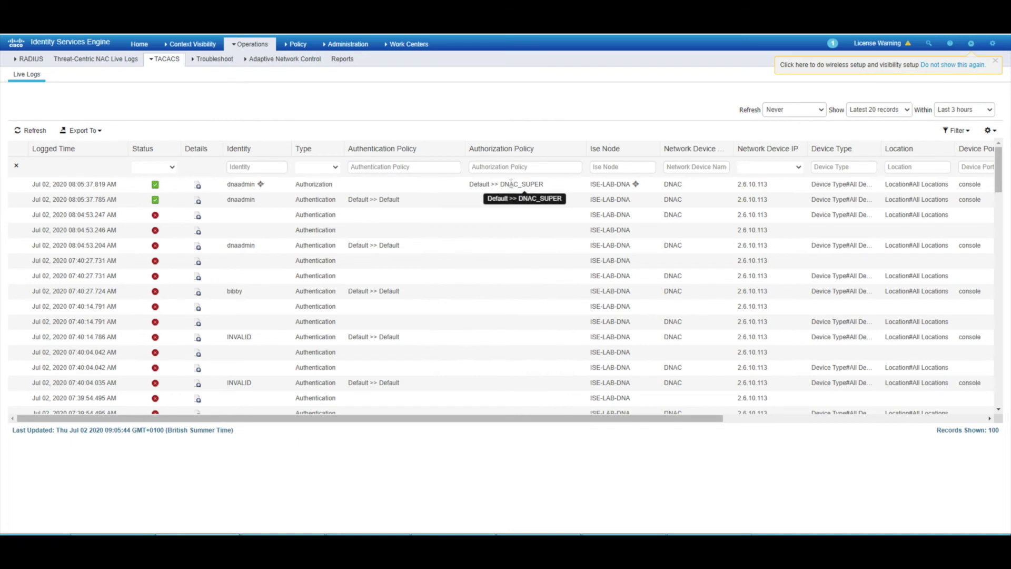
{"action": "left_click", "coordinate": [196, 185]}
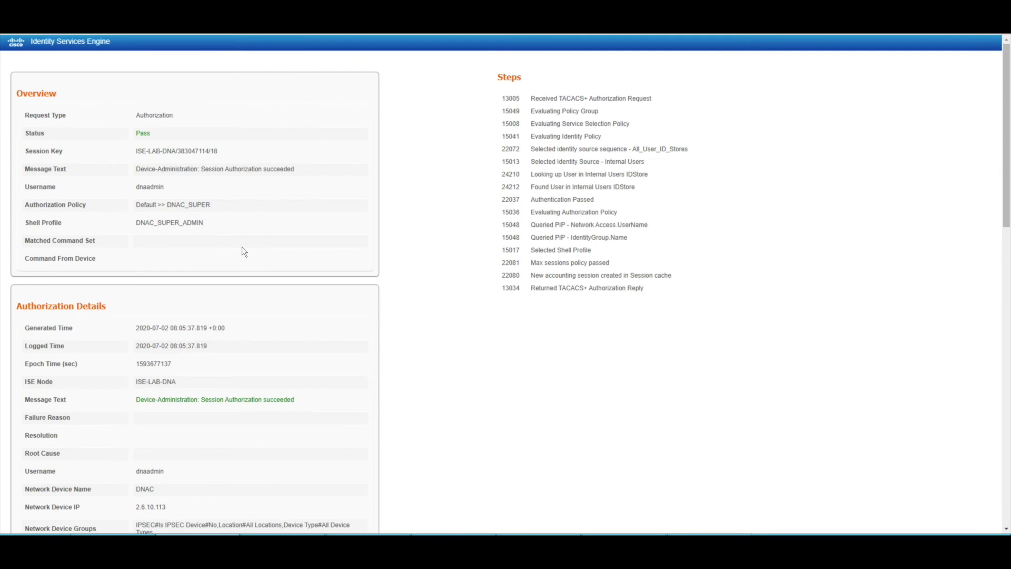
{"action": "scroll", "coordinate": [243, 249], "scroll_direction": "down", "scroll_amount": 4}
{"action": "scroll", "coordinate": [243, 251], "scroll_direction": "down", "scroll_amount": 2}
{"action": "left_click_drag", "start_coordinate": [137, 366], "coordinate": [285, 365]}
{"action": "left_click", "coordinate": [318, 370]}
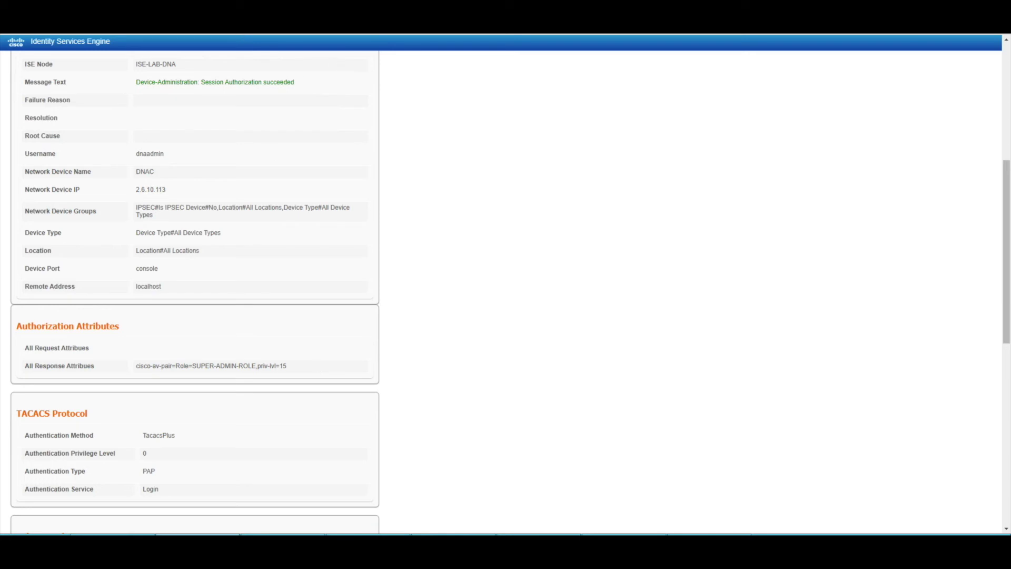
{"action": "key", "text": "ctrl+w"}
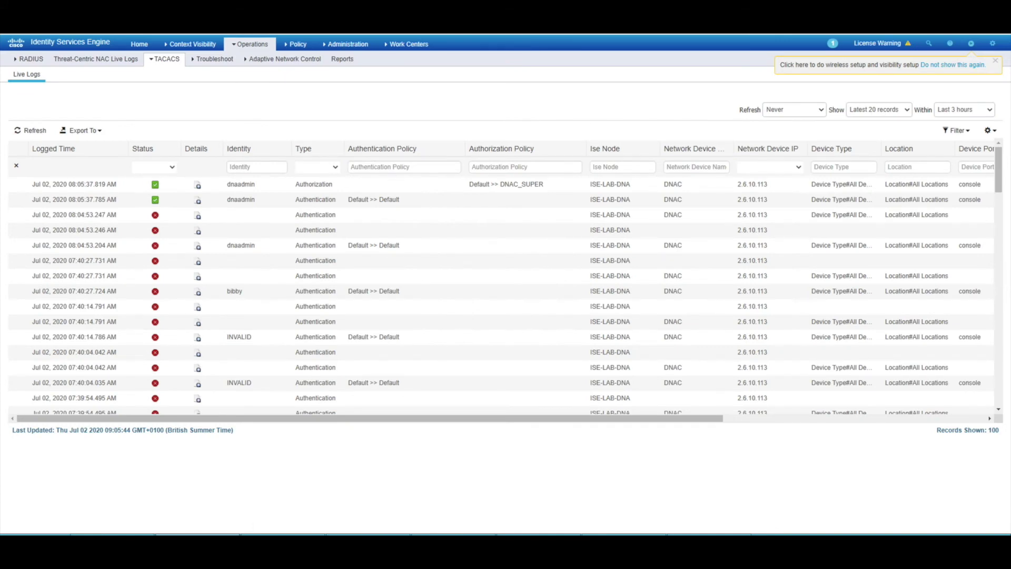
- Sign out of the DNA Center admin session from the gear menu
{"action": "mouse_move", "coordinate": [288, 47]}
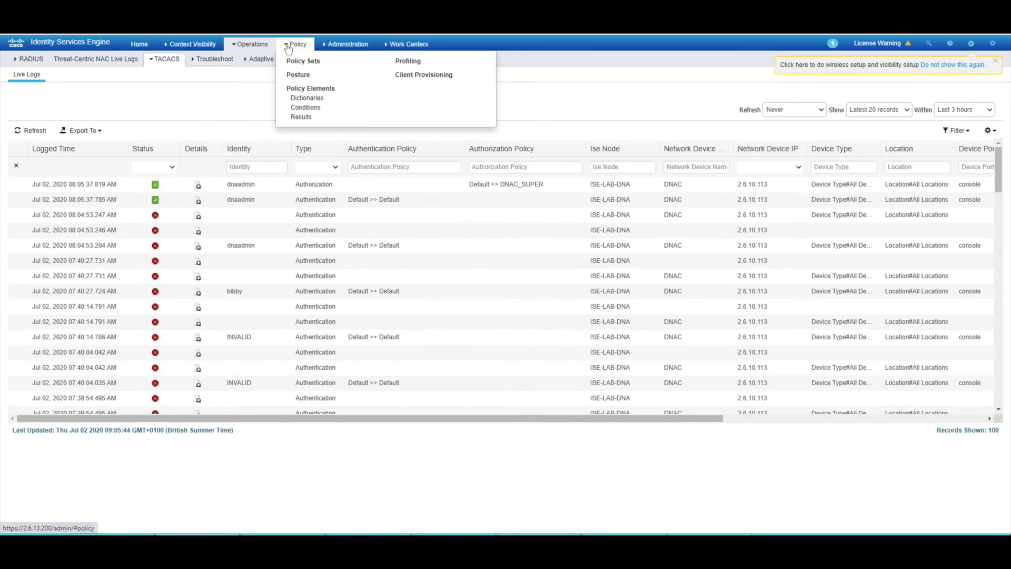
{"action": "left_click", "coordinate": [676, 533]}
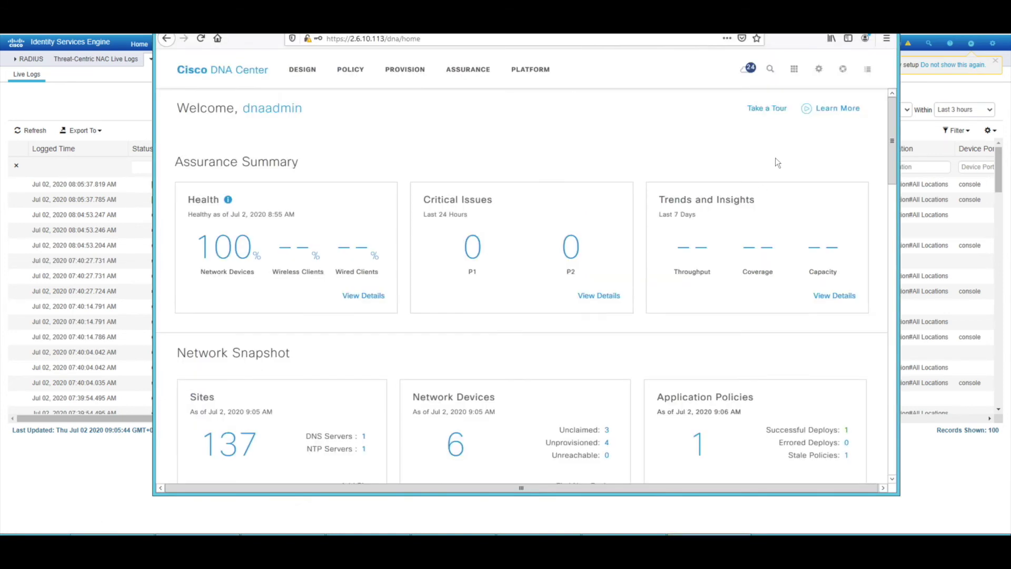
{"action": "left_click", "coordinate": [819, 69]}
{"action": "left_click", "coordinate": [740, 197]}
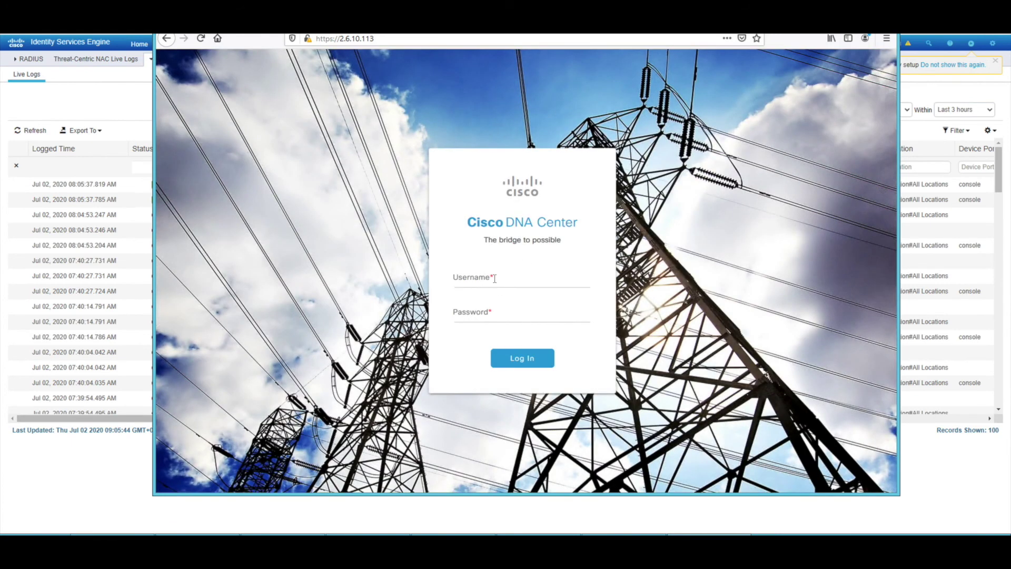
- Attempt a login as the second user, which fails with Invalid Login Credentials, revealing ISE
{"action": "left_click", "coordinate": [495, 278]}
{"action": "type", "text": "bibby"}
{"action": "key", "text": "Tab"}
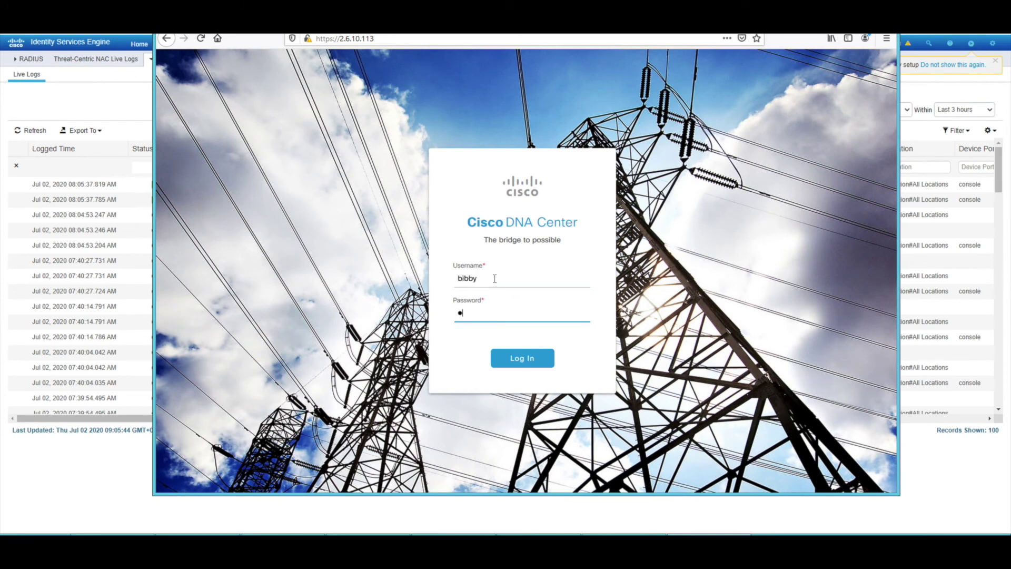
{"action": "type", "text": "•••••••"}
{"action": "left_click", "coordinate": [512, 352]}
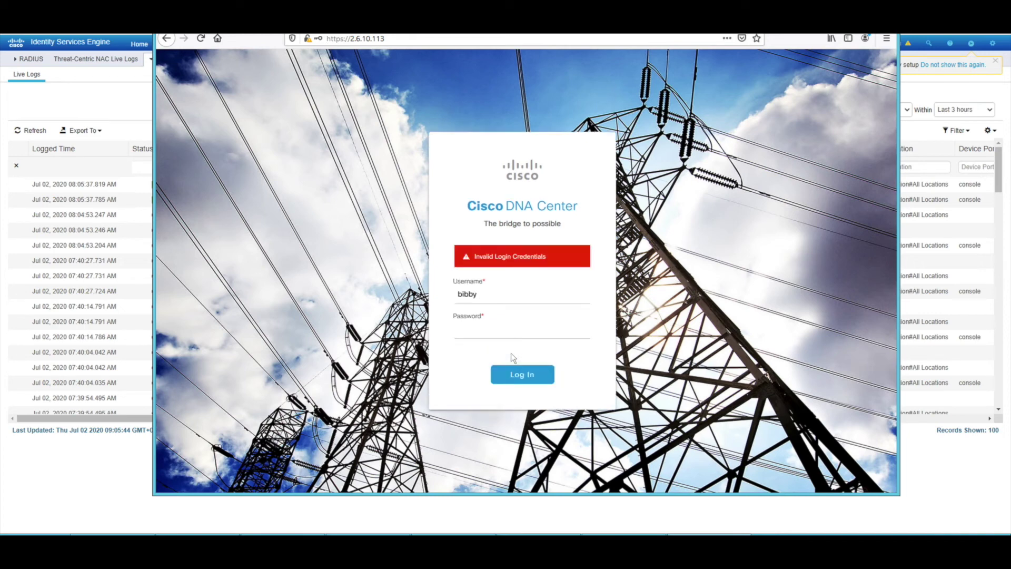
{"action": "left_click", "coordinate": [86, 472]}
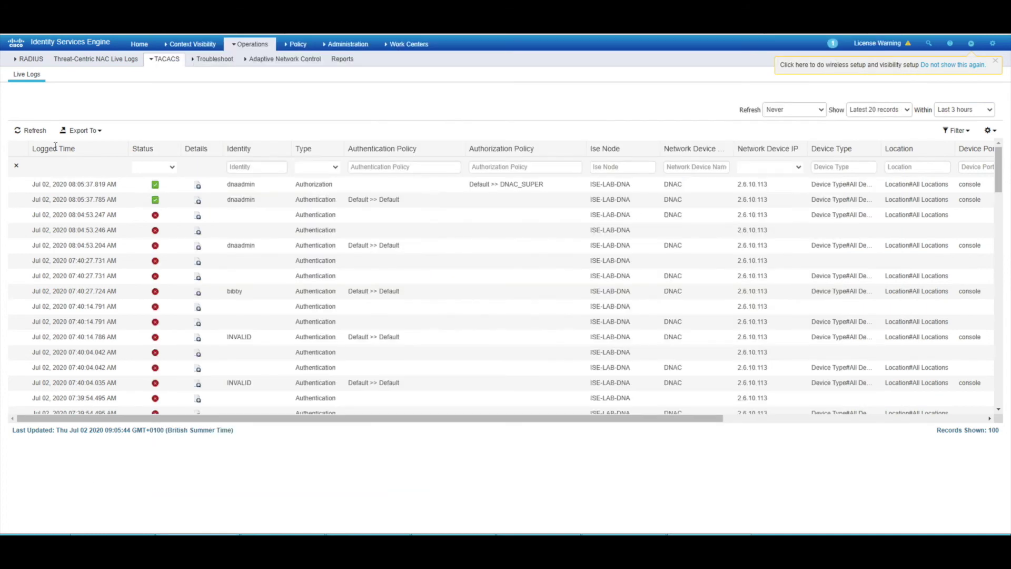
- Review the newest login's authorization report, which returns only priv-lvl=15
{"action": "left_click", "coordinate": [32, 131]}
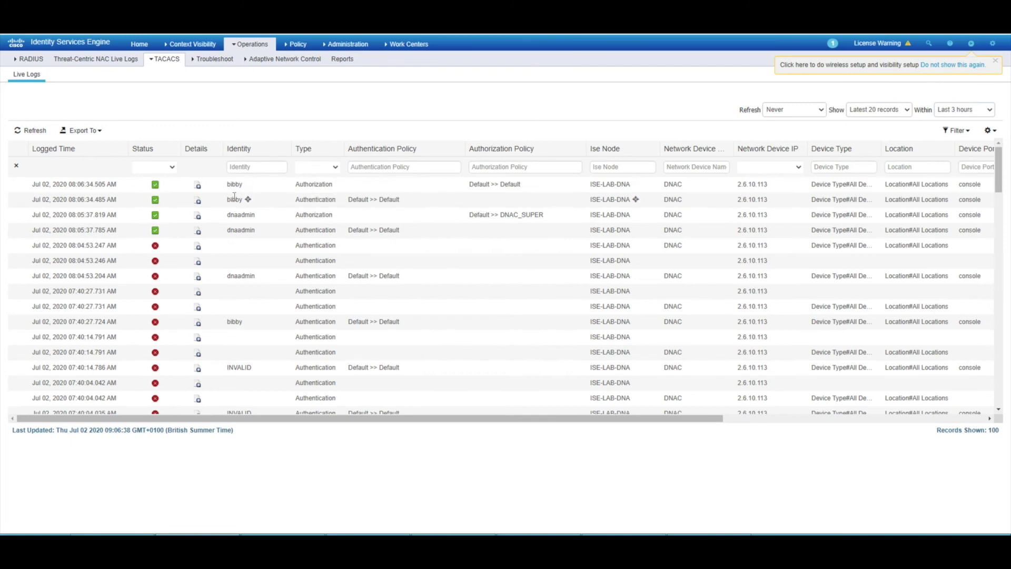
{"action": "left_click", "coordinate": [198, 185]}
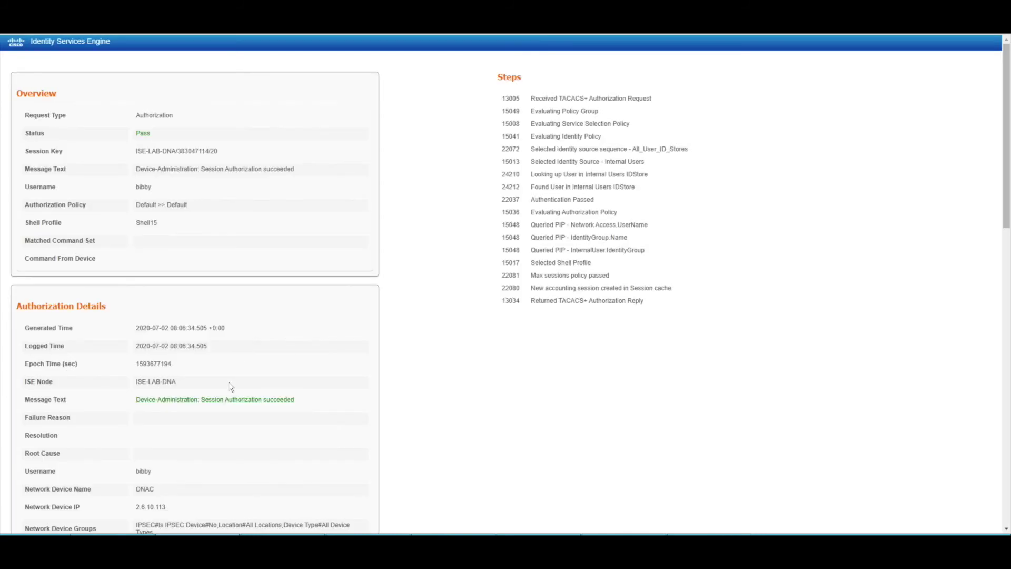
{"action": "scroll", "coordinate": [228, 382], "scroll_direction": "down", "scroll_amount": 10}
{"action": "scroll", "coordinate": [229, 384], "scroll_direction": "down", "scroll_amount": 2}
{"action": "scroll", "coordinate": [229, 384], "scroll_direction": "up", "scroll_amount": 2}
{"action": "scroll", "coordinate": [229, 383], "scroll_direction": "up", "scroll_amount": 5}
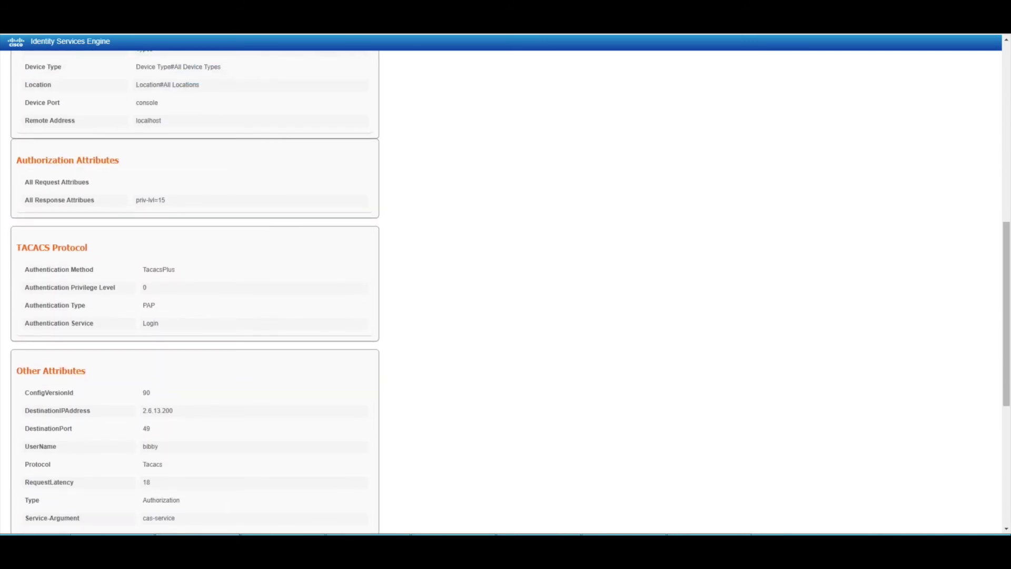
{"action": "key", "text": "ctrl+w"}
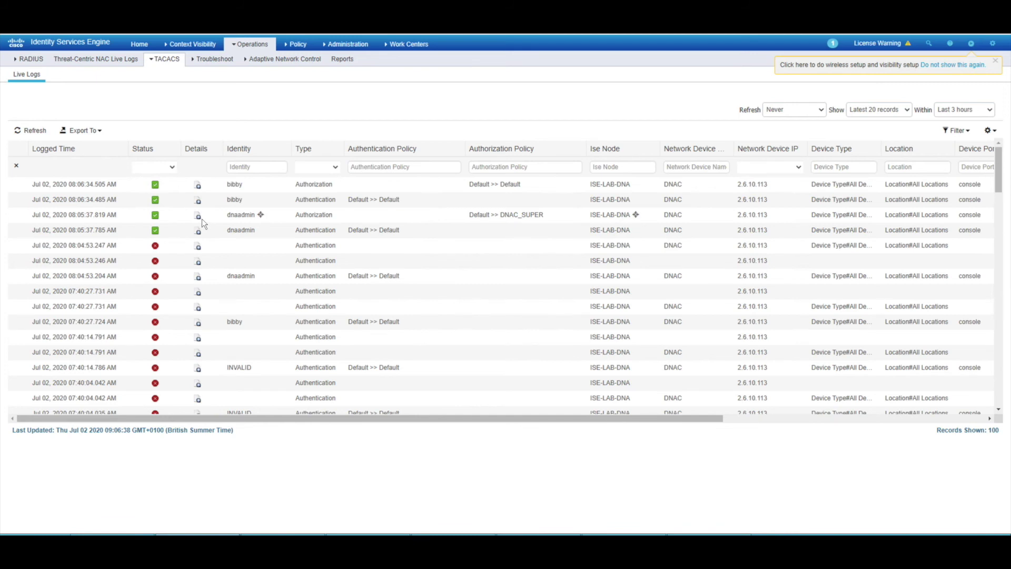
- Compare with the earlier admin report, highlighting its returned cisco-av-pair role value
{"action": "left_click", "coordinate": [198, 216]}
{"action": "scroll", "coordinate": [261, 255], "scroll_direction": "down", "scroll_amount": 1}
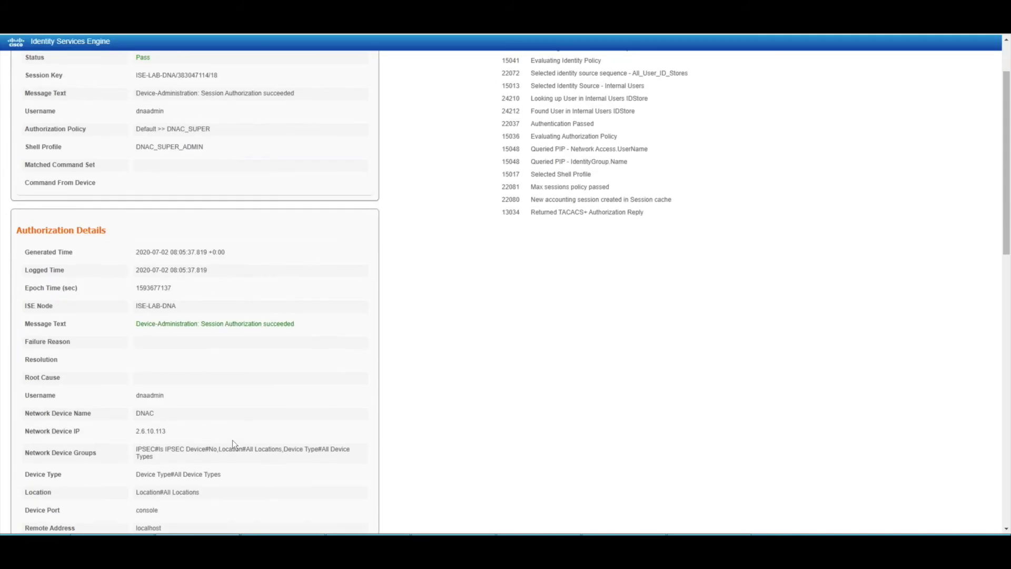
{"action": "scroll", "coordinate": [232, 440], "scroll_direction": "down", "scroll_amount": 6}
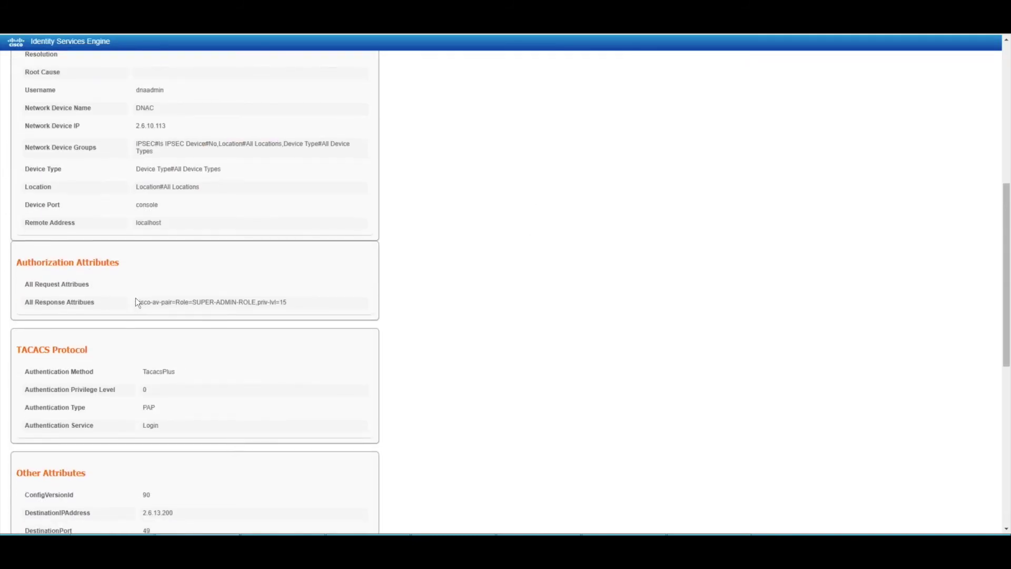
{"action": "left_click_drag", "start_coordinate": [135, 302], "coordinate": [264, 302]}
{"action": "scroll", "coordinate": [244, 271], "scroll_direction": "down", "scroll_amount": 1}
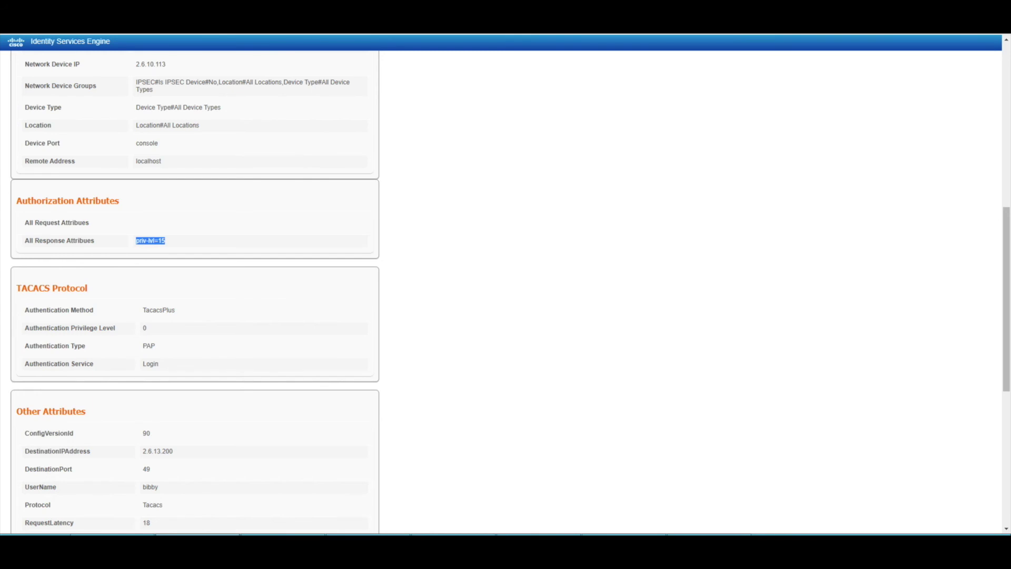
{"action": "key", "text": "ctrl+w"}
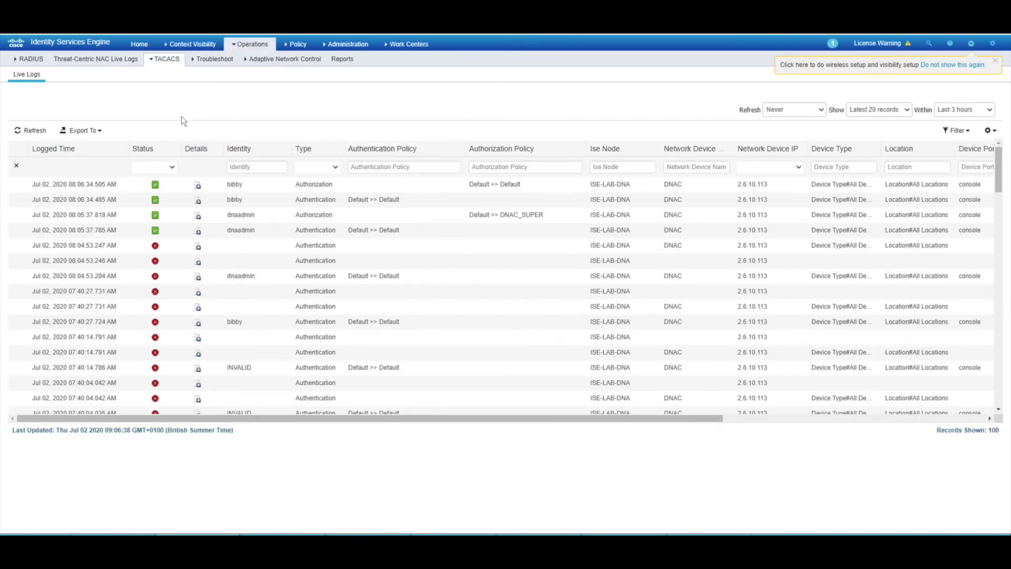
- Start a new TACACS profile under Device Administration > Policy Elements > Results > TACACS Profiles
{"action": "mouse_move", "coordinate": [408, 44]}
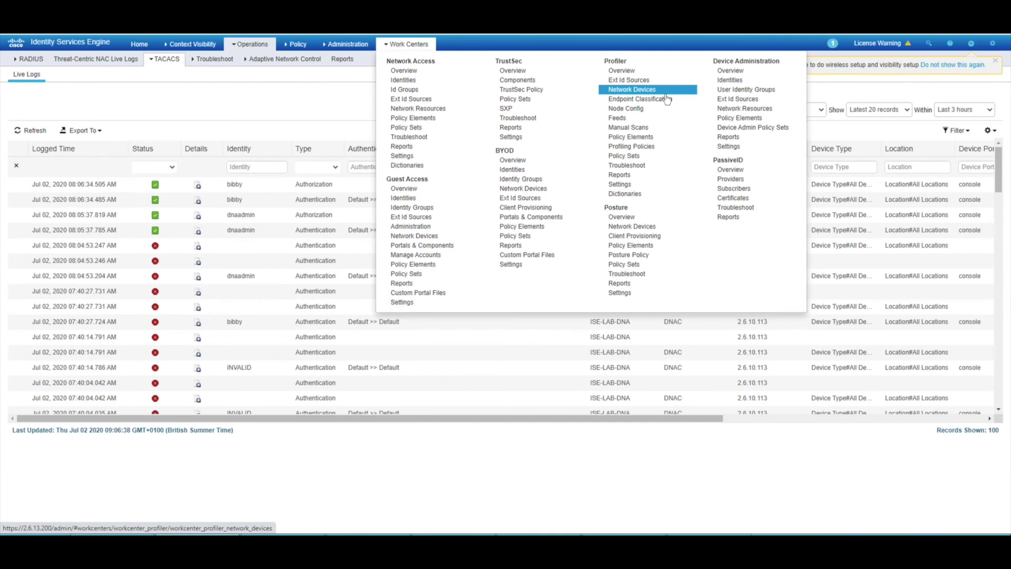
{"action": "left_click", "coordinate": [735, 117]}
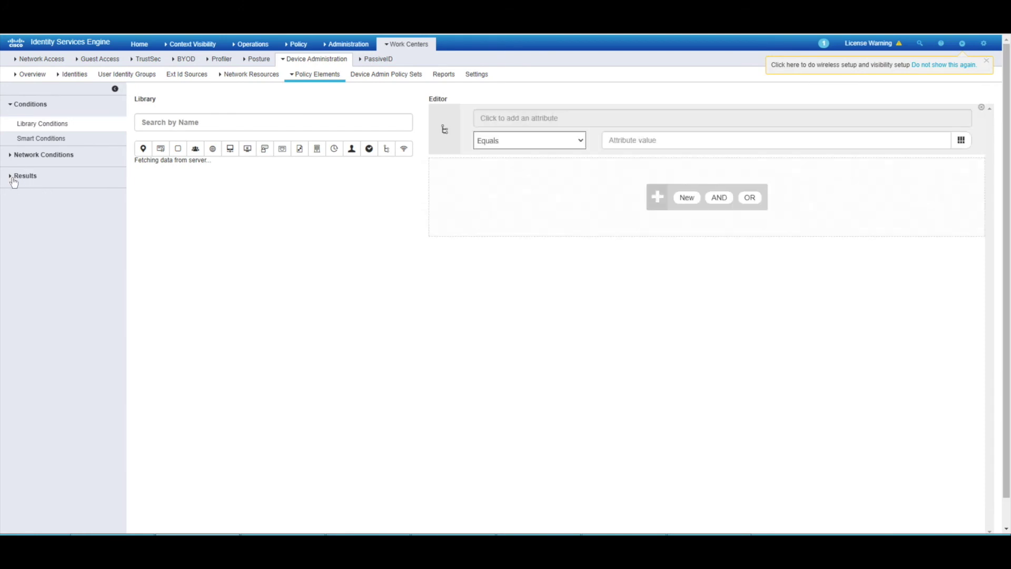
{"action": "left_click", "coordinate": [14, 180]}
{"action": "left_click", "coordinate": [42, 182]}
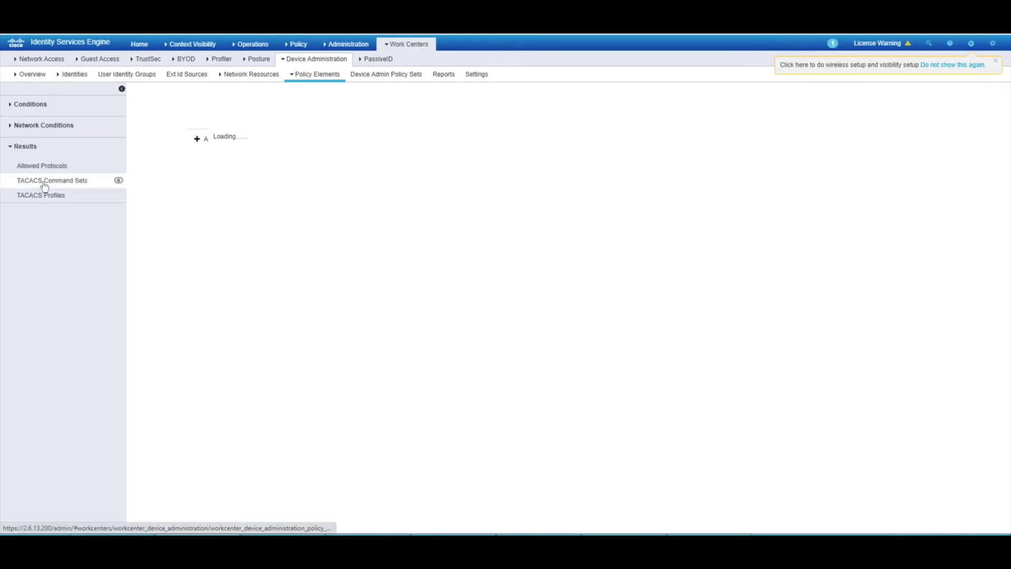
{"action": "left_click", "coordinate": [41, 196]}
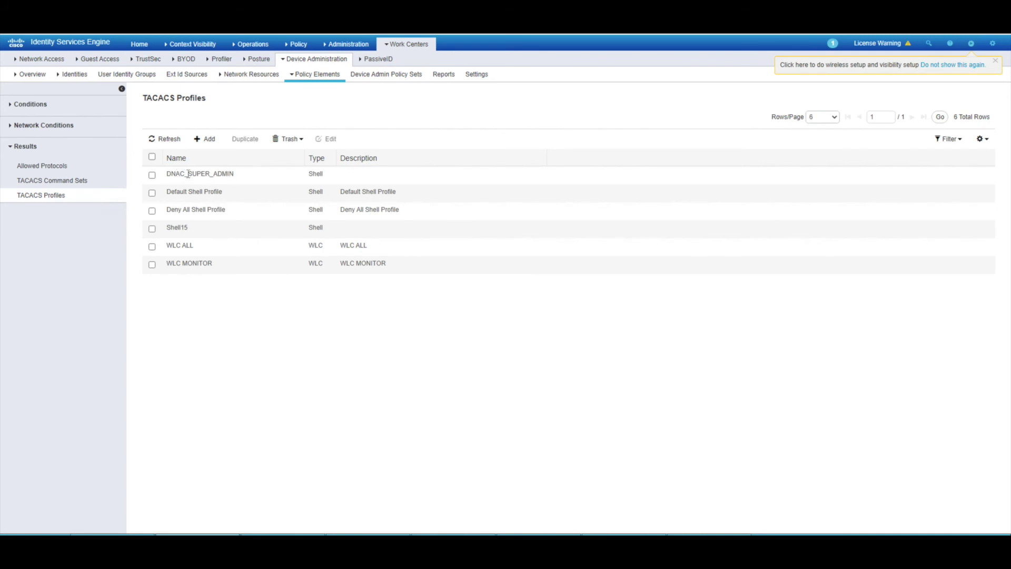
{"action": "left_click", "coordinate": [205, 139]}
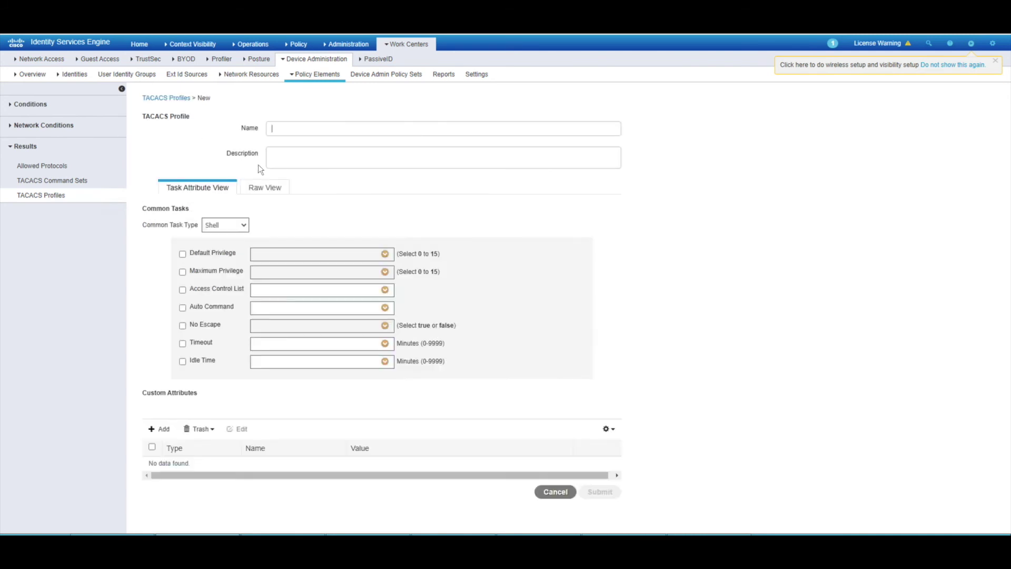
- Name the profile DNAC_OBS and set its default privilege to 15
{"action": "type", "text": "DNAC"}
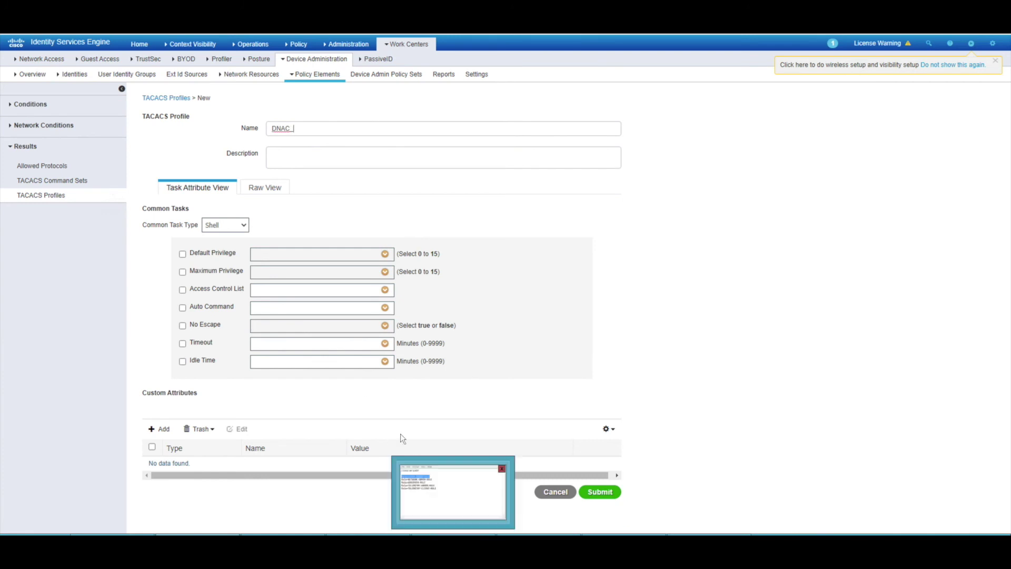
{"action": "type", "text": "_OBS"}
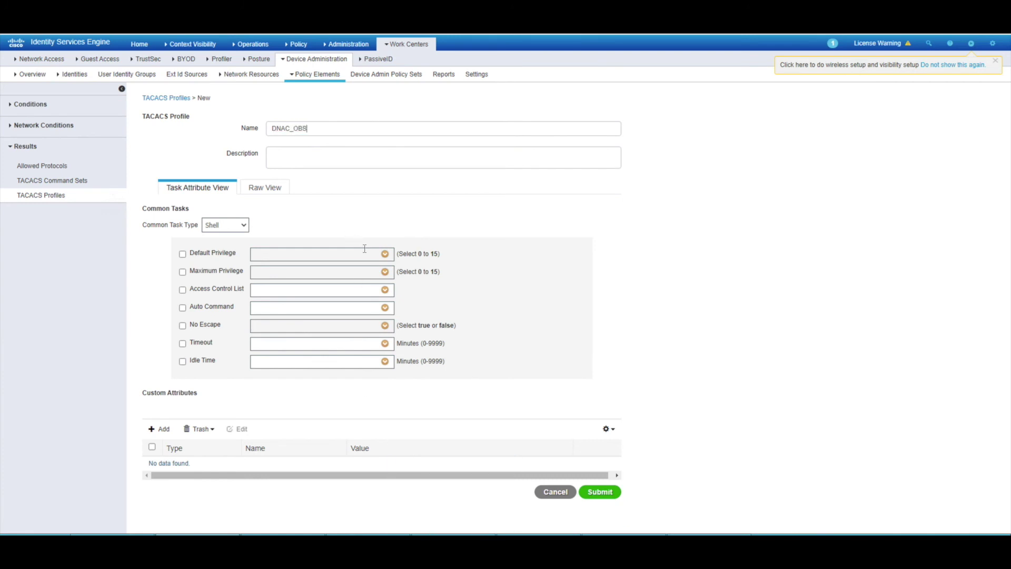
{"action": "left_click", "coordinate": [183, 254]}
{"action": "left_click", "coordinate": [385, 254]}
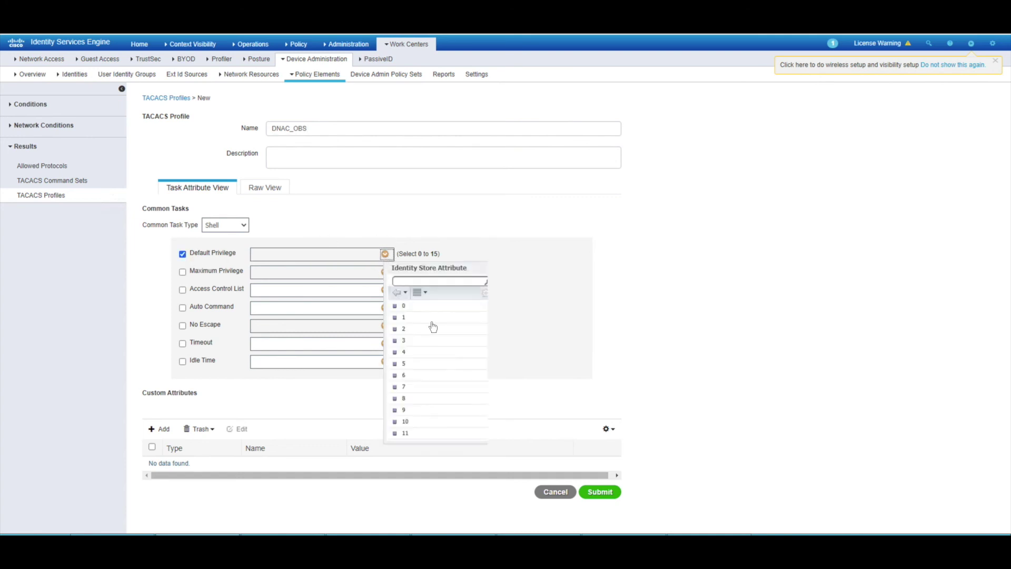
{"action": "left_click", "coordinate": [405, 423]}
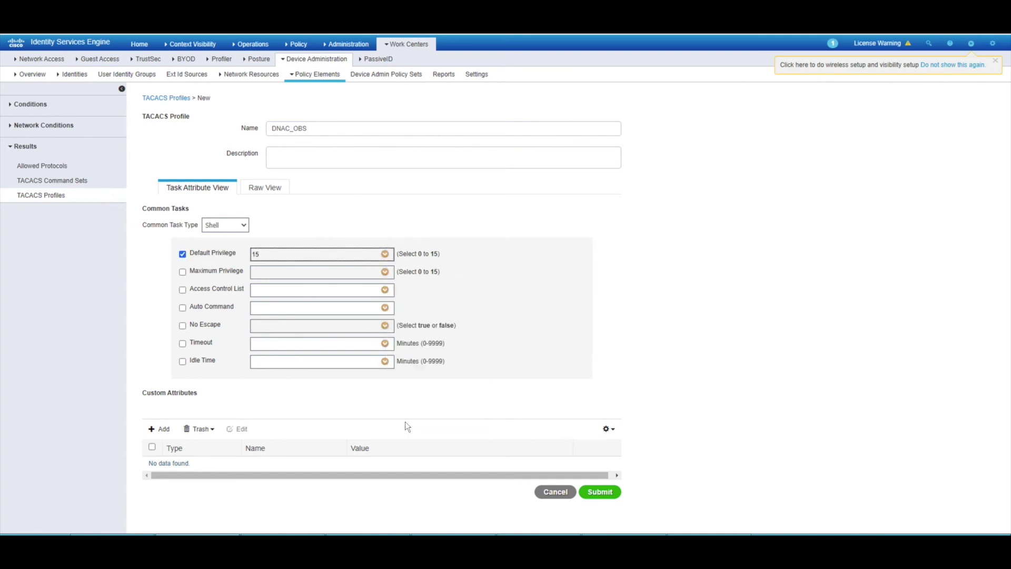
- Add a Mandatory custom attribute named cisco-av-pair, copied from the notes
{"action": "left_click", "coordinate": [158, 430]}
{"action": "left_click", "coordinate": [207, 480]}
{"action": "left_click", "coordinate": [199, 493]}
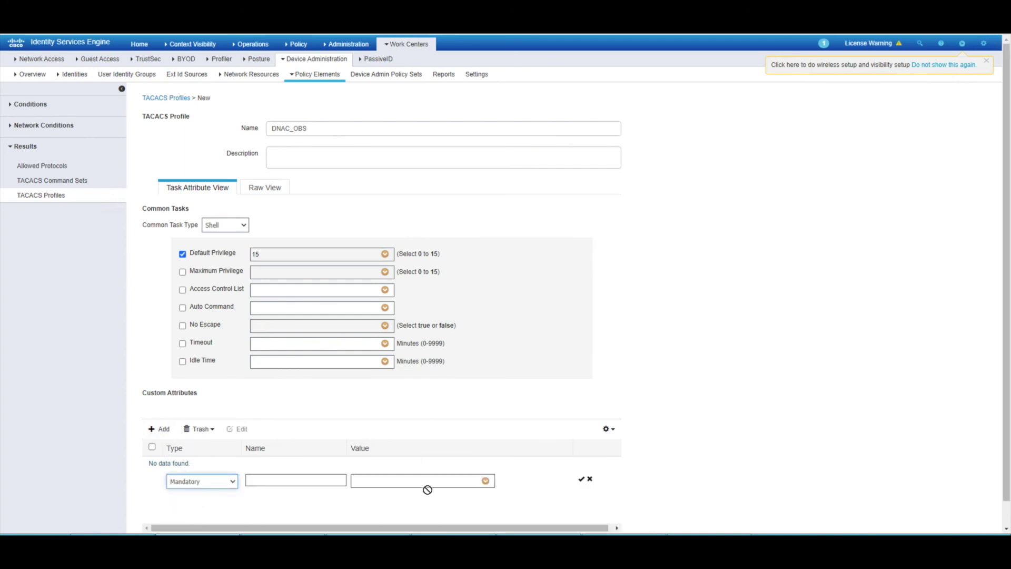
{"action": "left_click", "coordinate": [445, 541]}
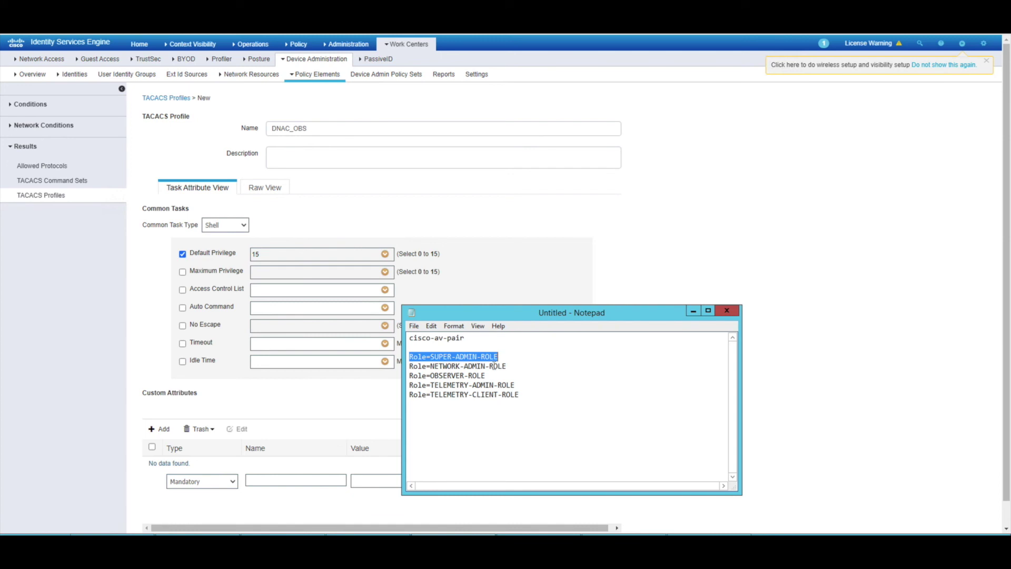
{"action": "left_click", "coordinate": [444, 375]}
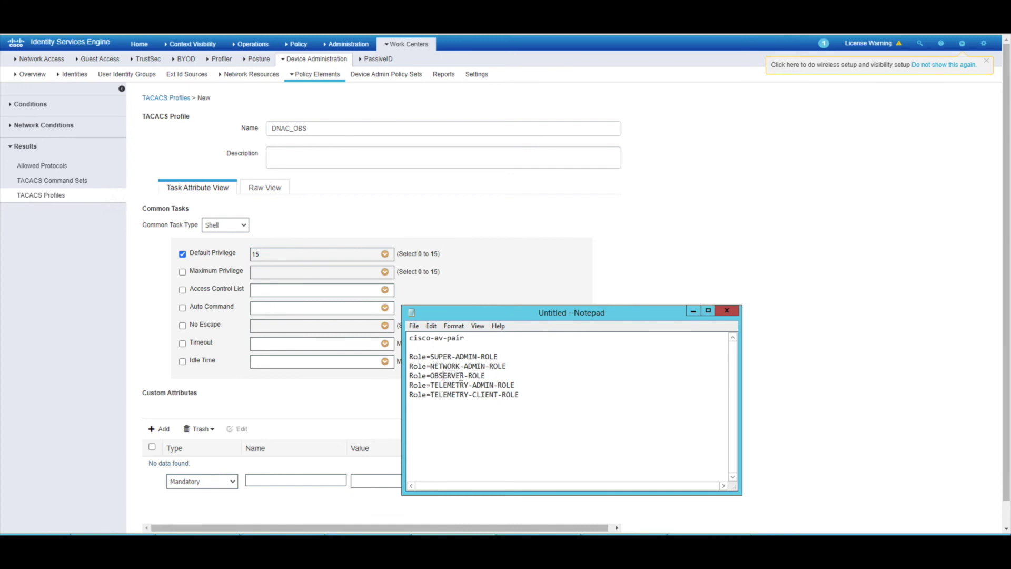
{"action": "left_click_drag", "start_coordinate": [468, 339], "coordinate": [404, 341]}
{"action": "key", "text": "ctrl+c"}
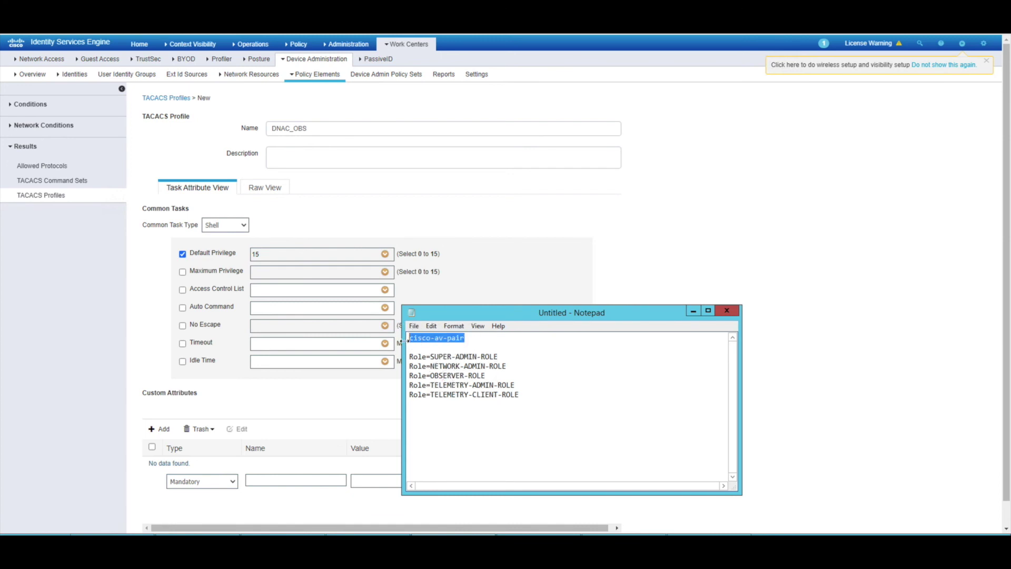
{"action": "left_click", "coordinate": [318, 481]}
{"action": "key", "text": "ctrl+v"}
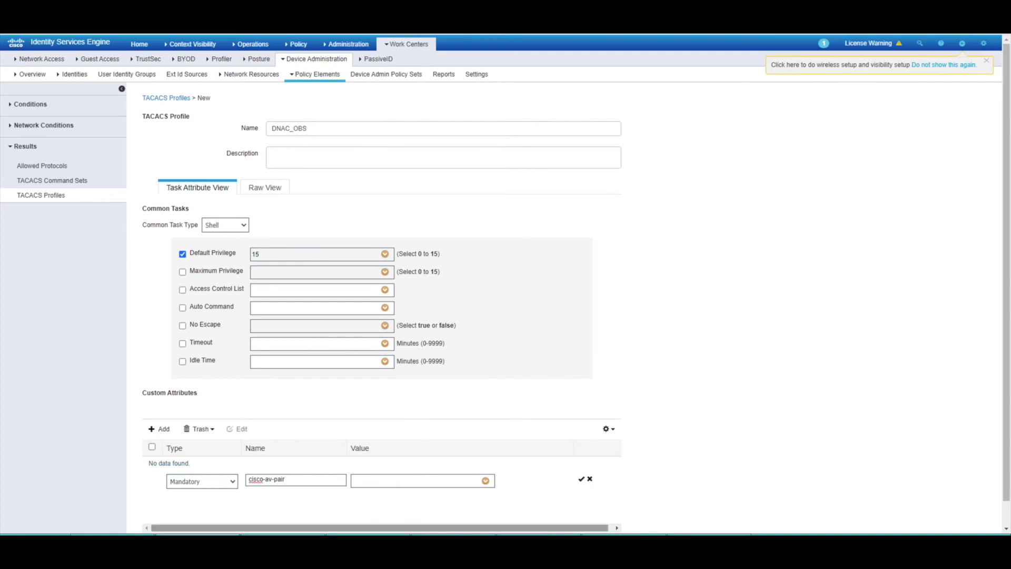
{"action": "key", "text": "alt+Tab"}
- Set the attribute value to Role=OBSERVER-ROLE, submit the profile, and open Device Admin Policy Sets
{"action": "left_click_drag", "start_coordinate": [495, 379], "coordinate": [407, 380]}
{"action": "key", "text": "ctrl+c"}
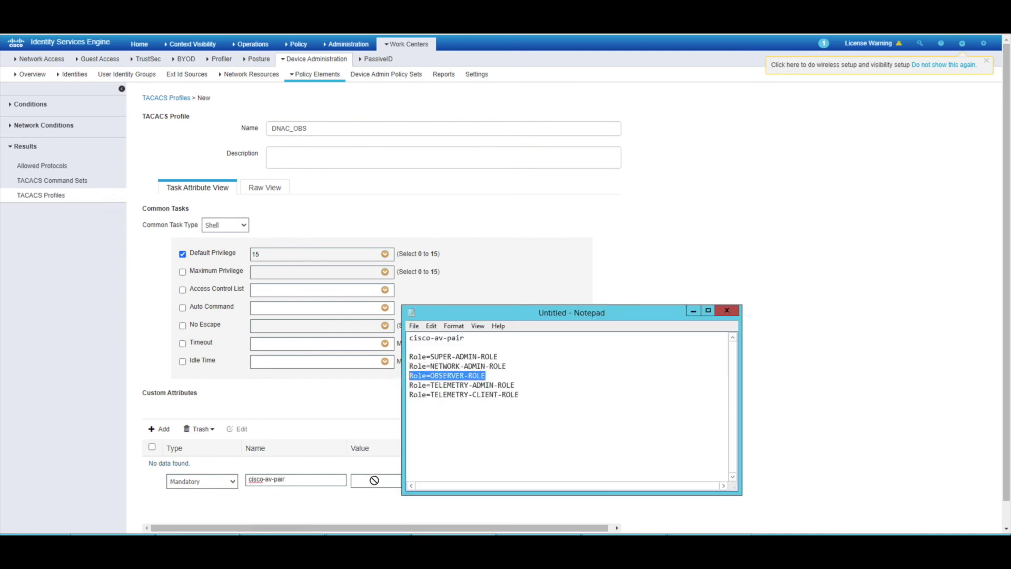
{"action": "left_click", "coordinate": [375, 481]}
{"action": "key", "text": "ctrl+v"}
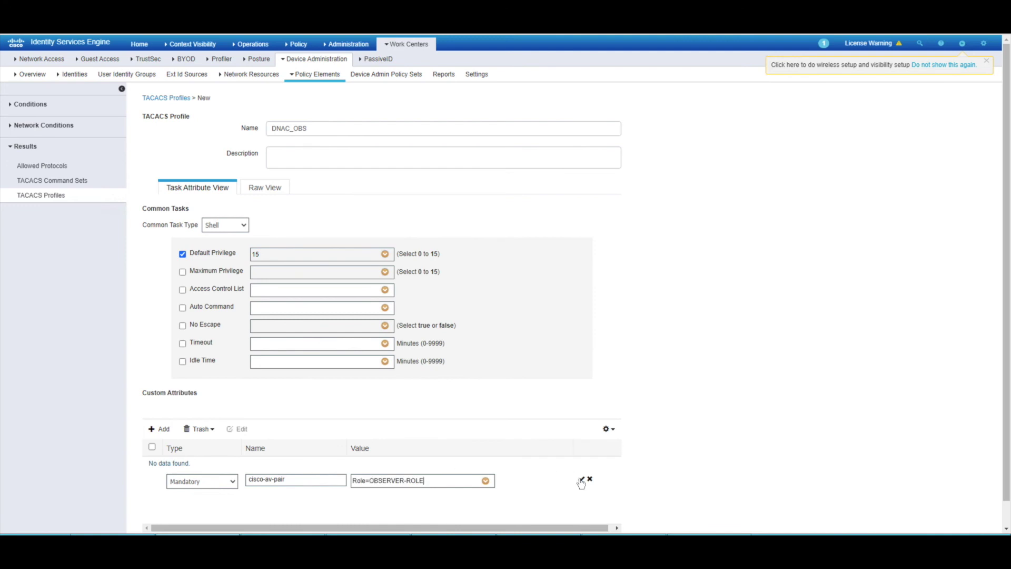
{"action": "left_click", "coordinate": [581, 479]}
{"action": "left_click", "coordinate": [606, 529]}
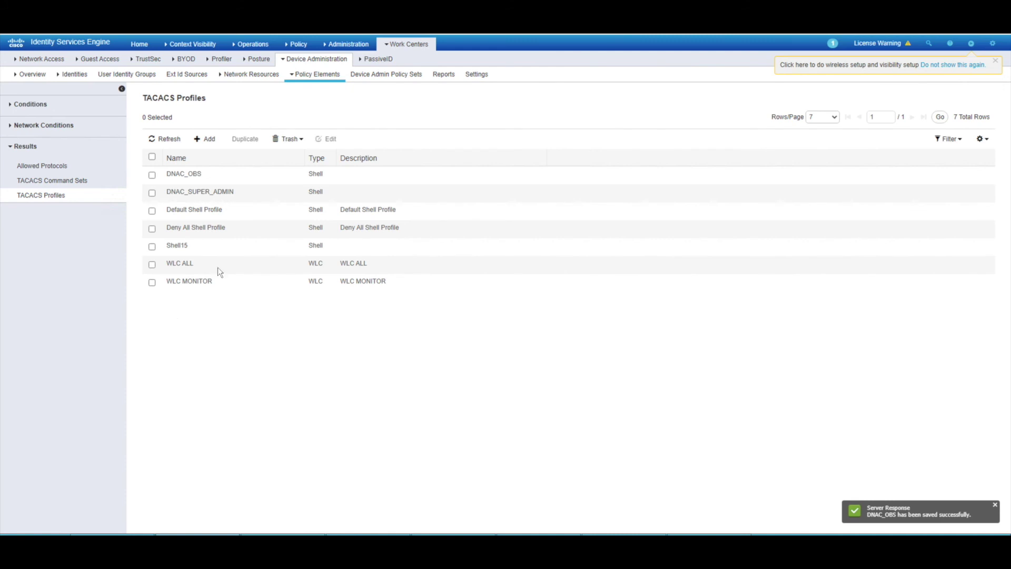
{"action": "left_click", "coordinate": [386, 75]}
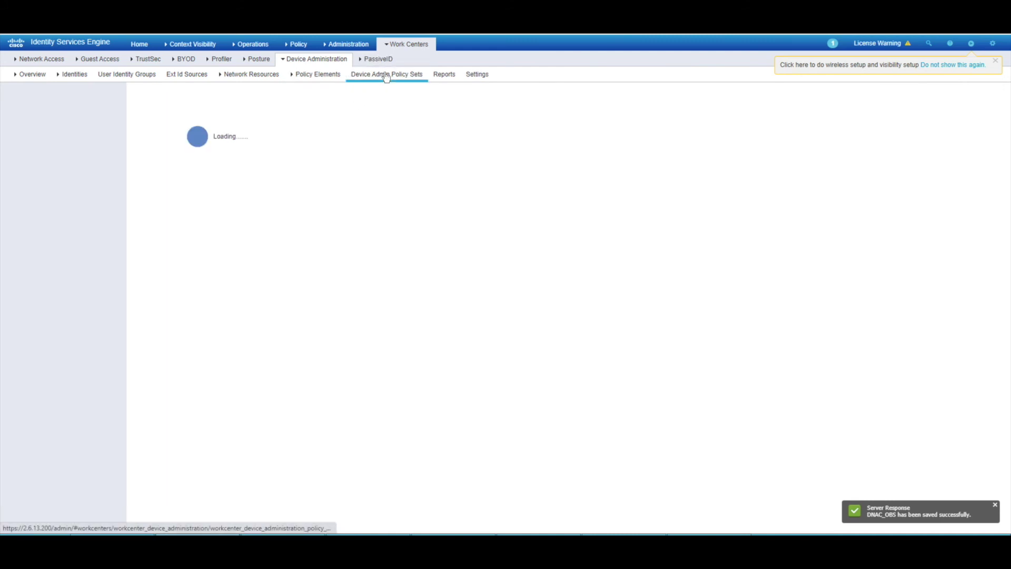
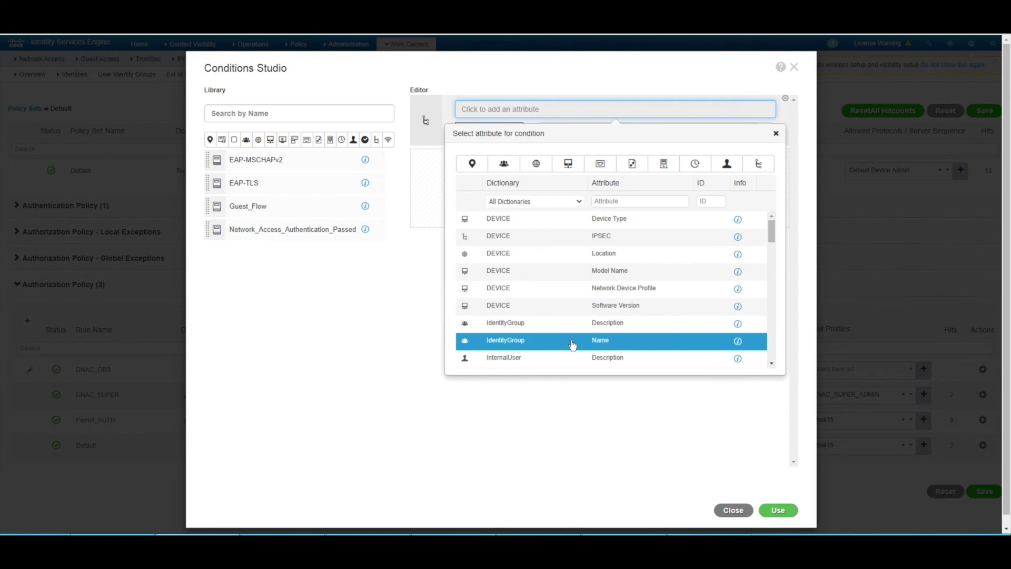
- Set the DNAC_OBS rule condition to IdentityGroup Name equals User Identity Groups:OBSERVER
{"action": "left_click", "coordinate": [572, 344]}
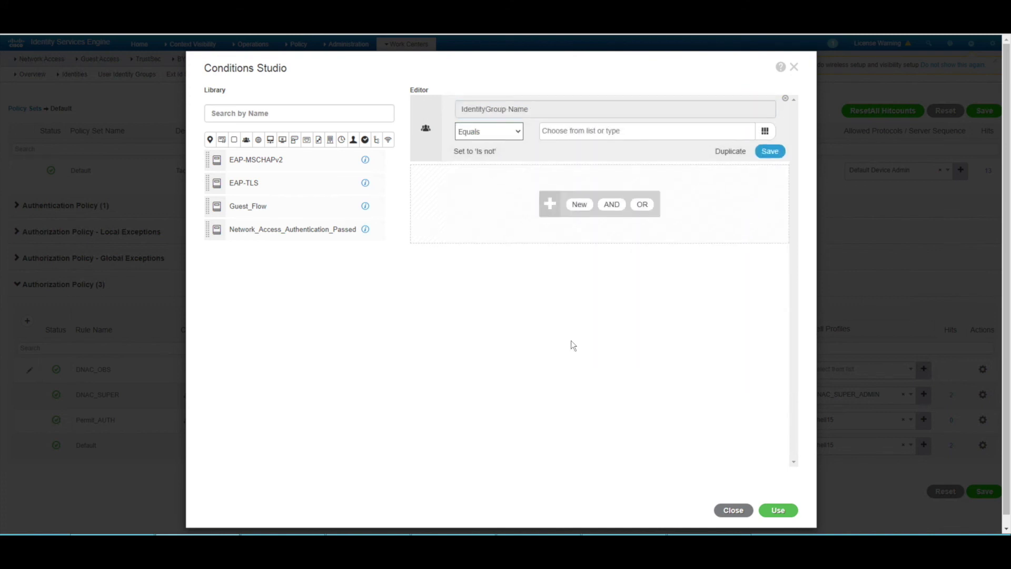
{"action": "left_click", "coordinate": [568, 131]}
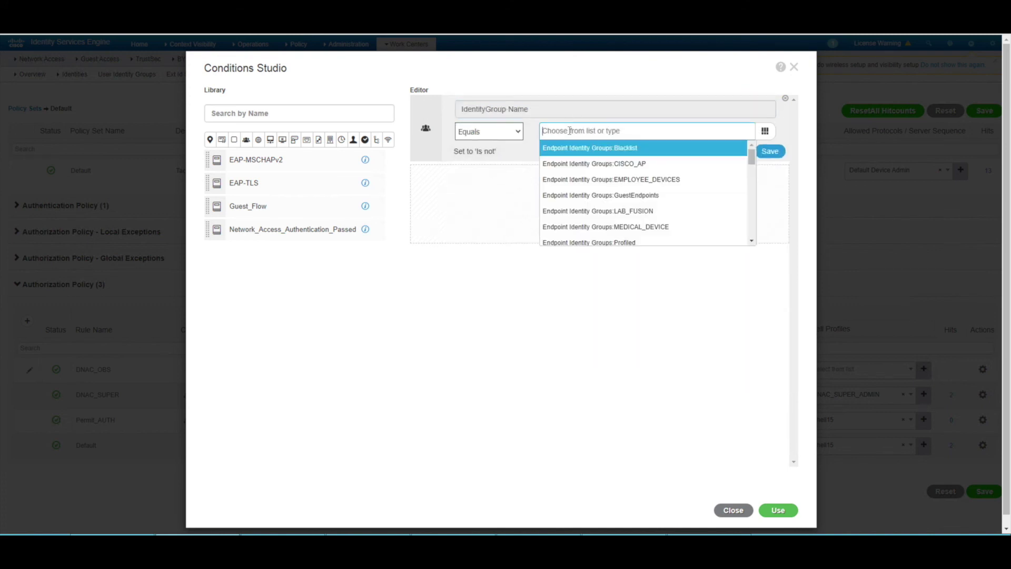
{"action": "type", "text": "ob"}
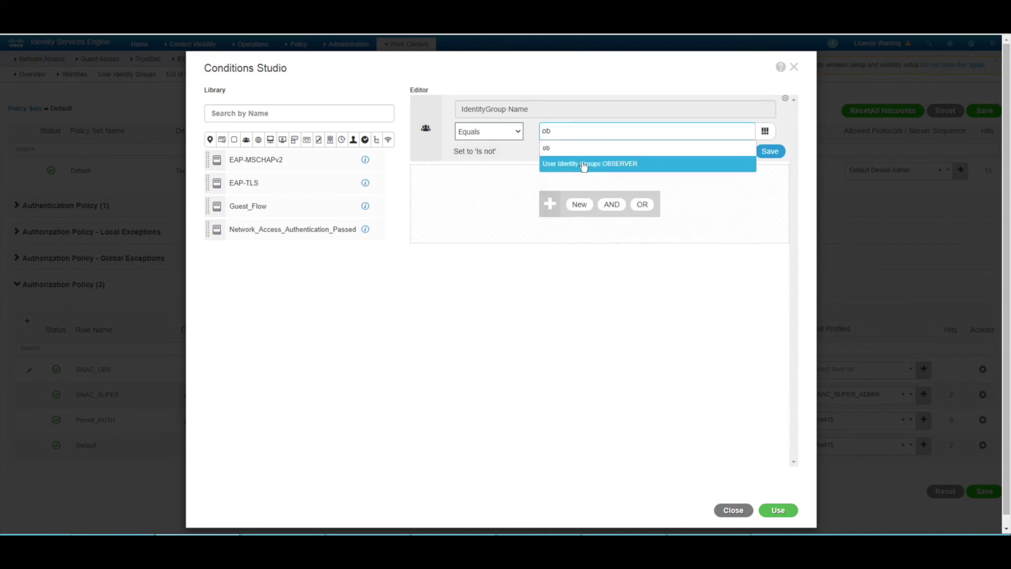
{"action": "left_click", "coordinate": [583, 163]}
{"action": "left_click", "coordinate": [774, 509]}
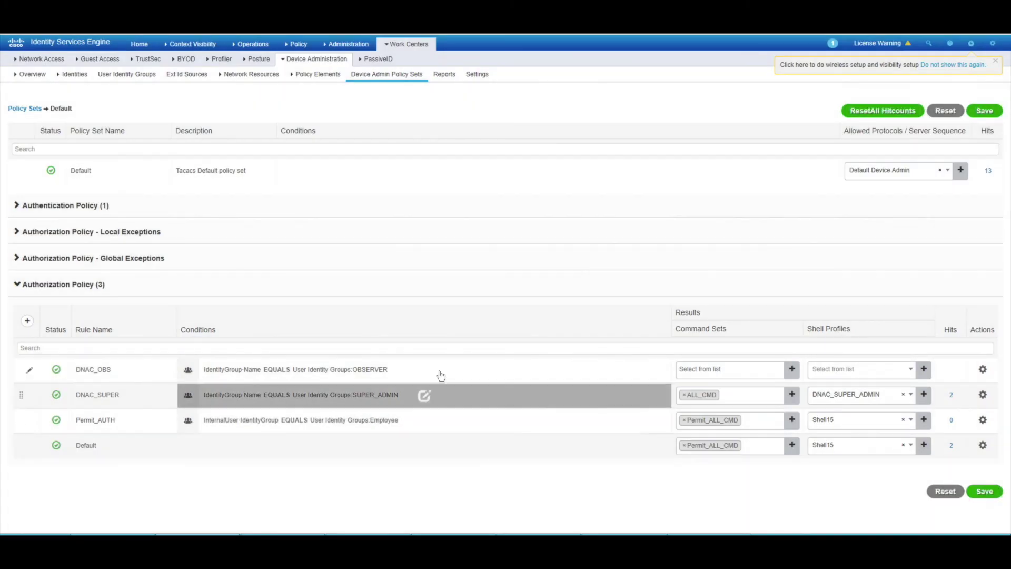
- Assign command set ALL_CMD and shell profile DNAC_OBS to the rule and save the policy
{"action": "left_click", "coordinate": [732, 369]}
{"action": "left_click", "coordinate": [699, 403]}
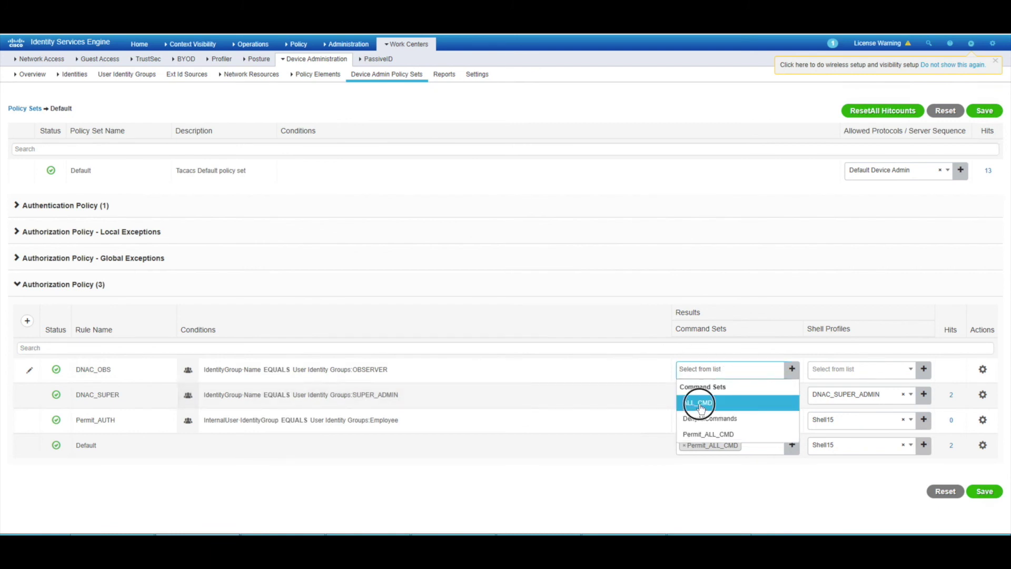
{"action": "left_click", "coordinate": [842, 369]}
{"action": "left_click", "coordinate": [842, 421]}
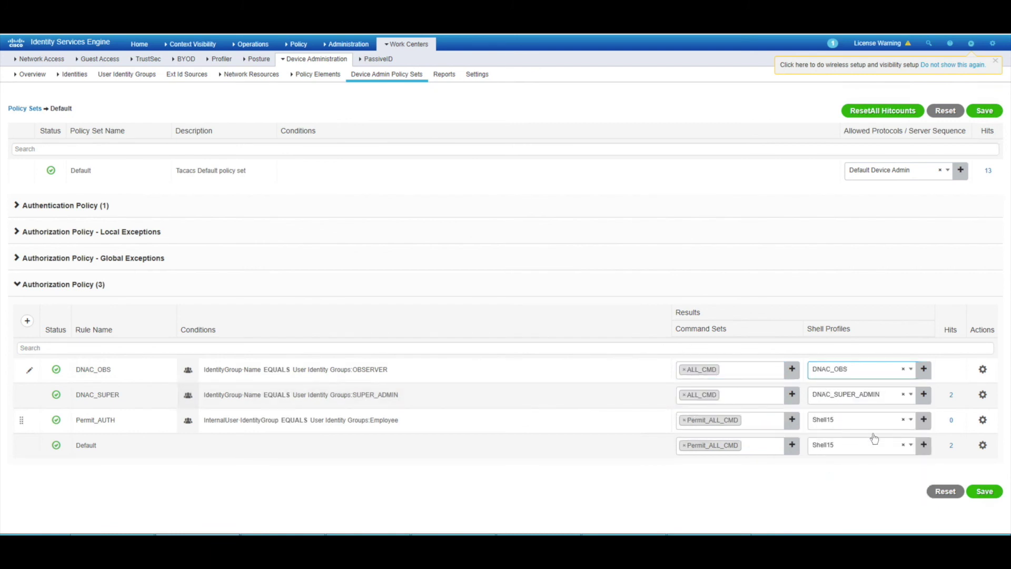
{"action": "left_click", "coordinate": [984, 492]}
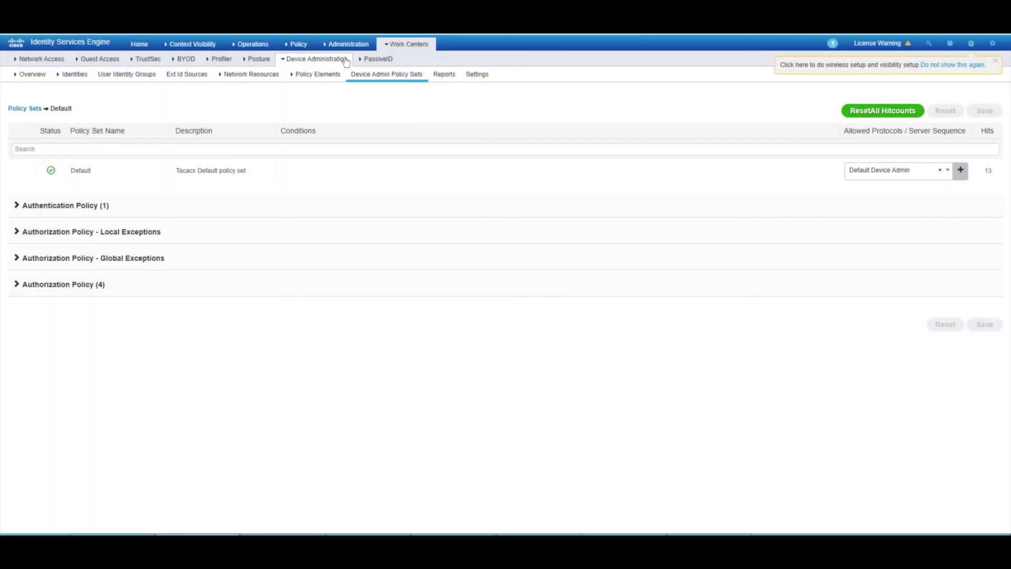
- Open the test network access user and confirm its identity group is OBSERVER
{"action": "left_click", "coordinate": [338, 44]}
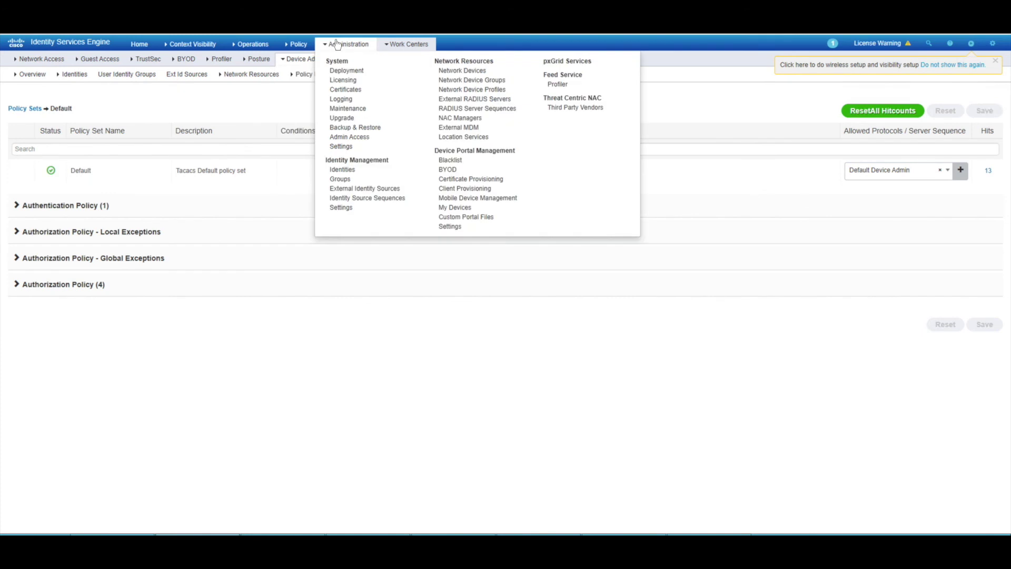
{"action": "left_click", "coordinate": [341, 169]}
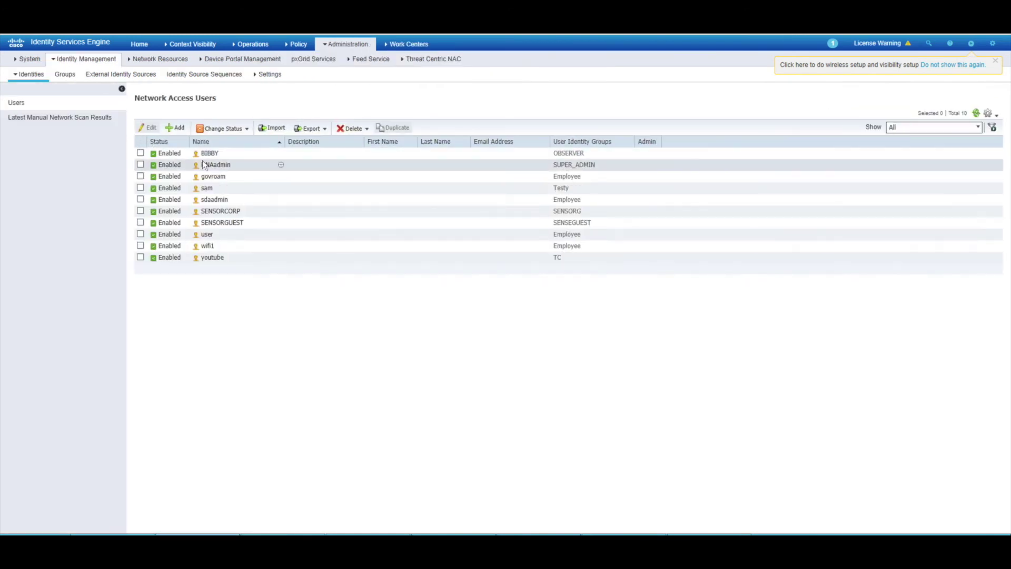
{"action": "left_click", "coordinate": [140, 152]}
{"action": "left_click", "coordinate": [148, 128]}
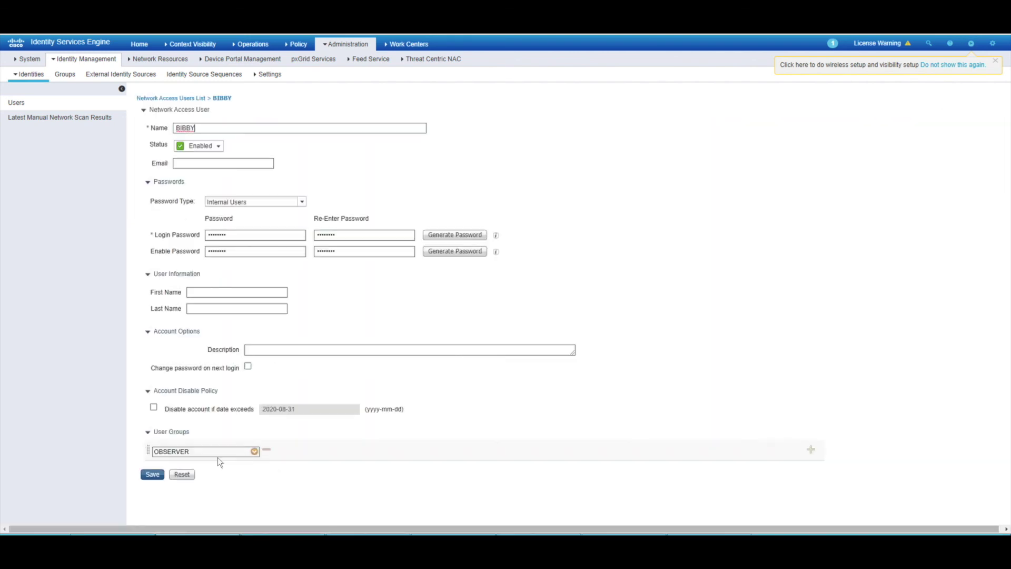
{"action": "left_click", "coordinate": [224, 452]}
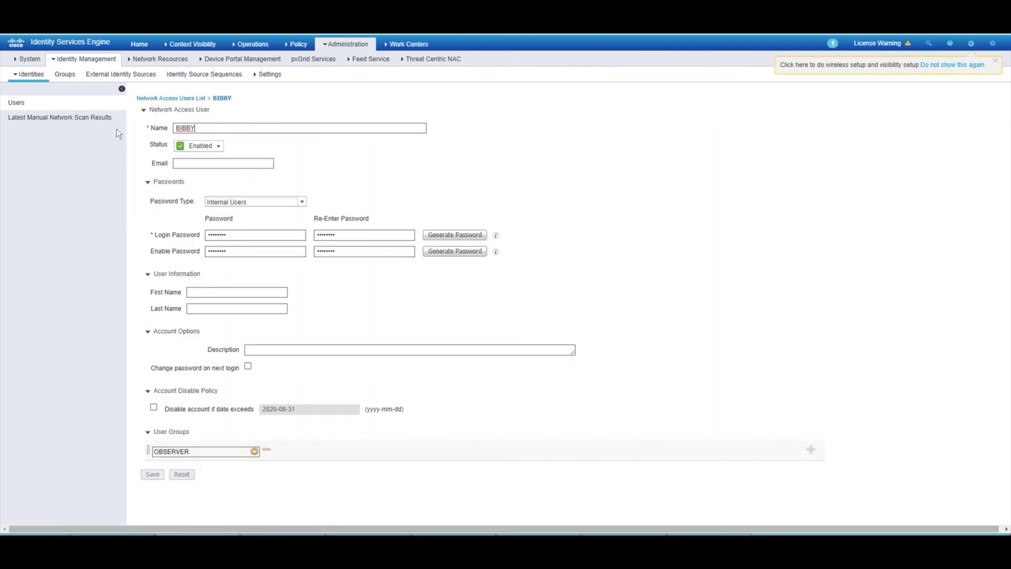
- Open the User Identity Groups list and view the OBSERVER group's details
{"action": "left_click", "coordinate": [65, 75]}
{"action": "left_click", "coordinate": [68, 157]}
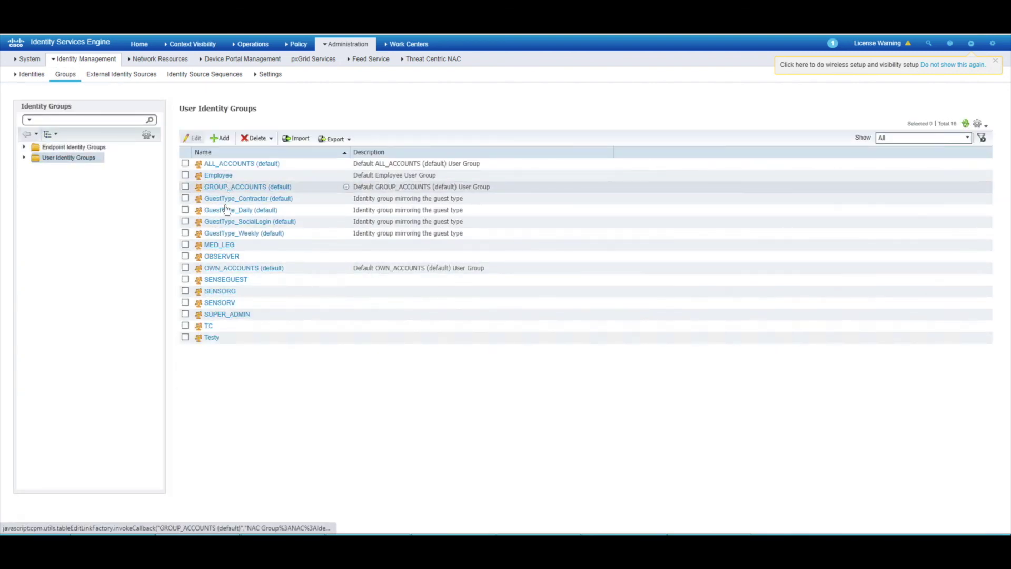
{"action": "left_click", "coordinate": [221, 257]}
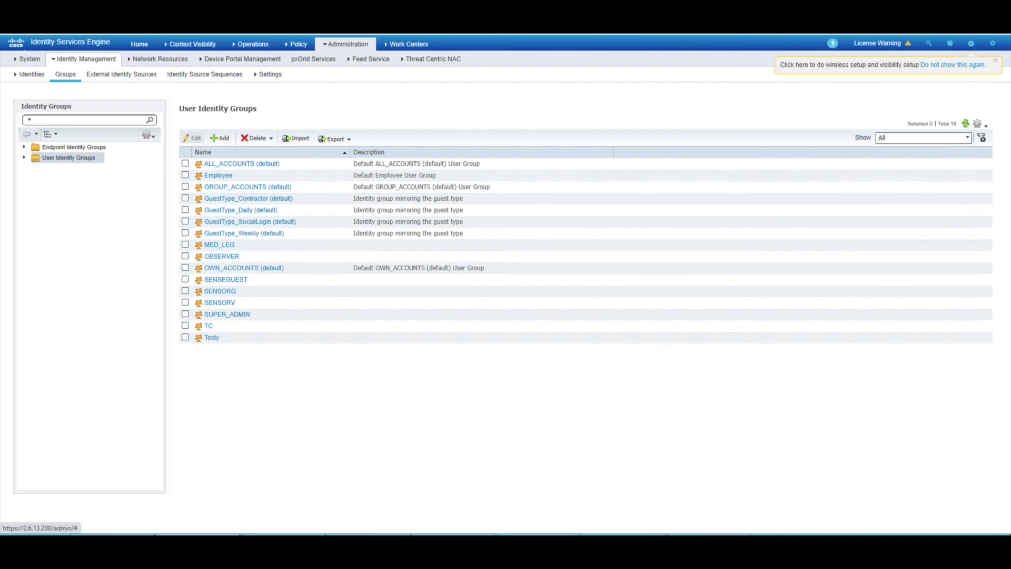
{"action": "left_click", "coordinate": [244, 47]}
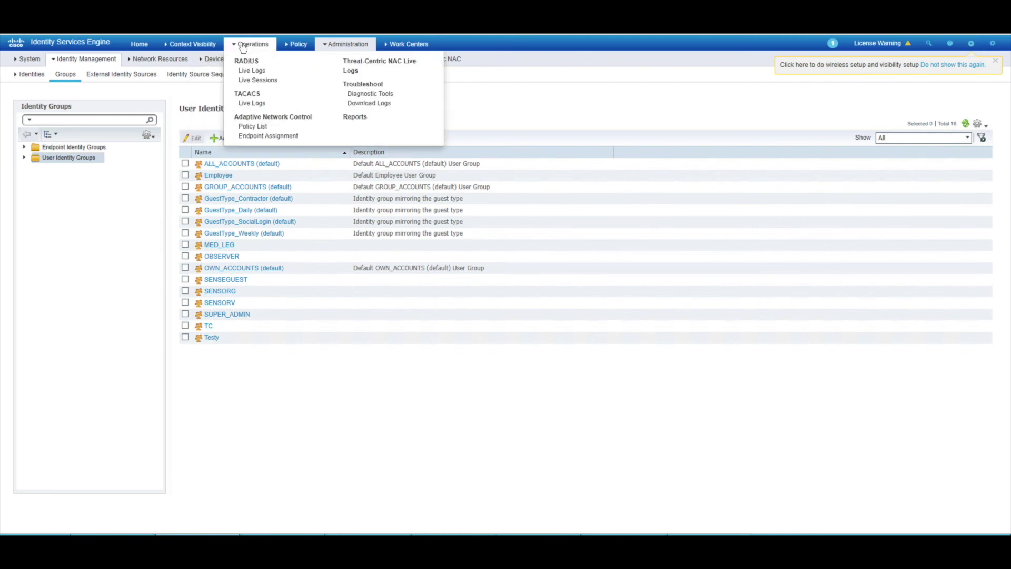
- Open ISE TACACS Live Logs and log in to DNA Center with the observer user's password
{"action": "left_click", "coordinate": [251, 103]}
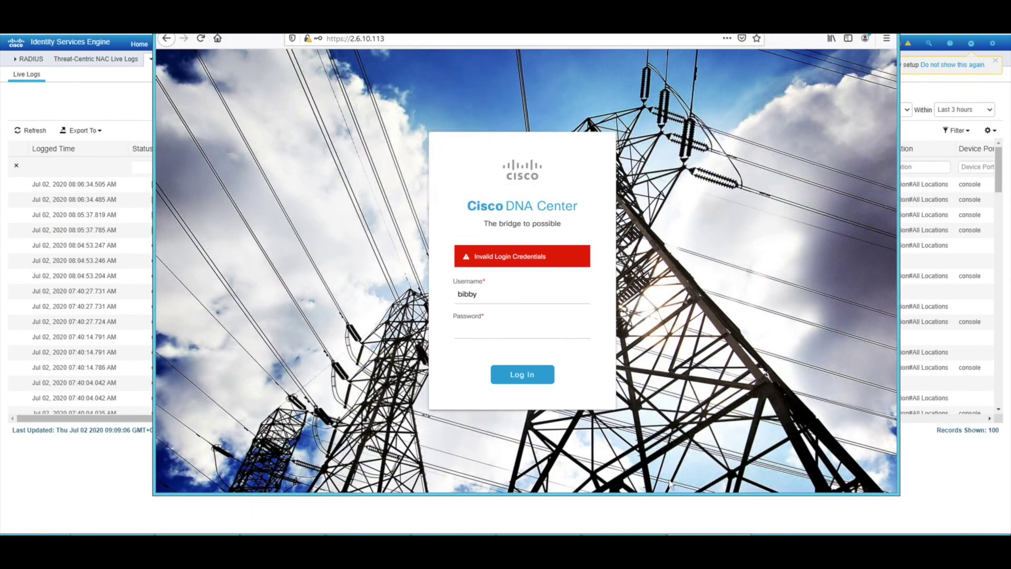
{"action": "left_click", "coordinate": [498, 331]}
{"action": "type", "text": "**********"}
{"action": "key", "text": "Return"}
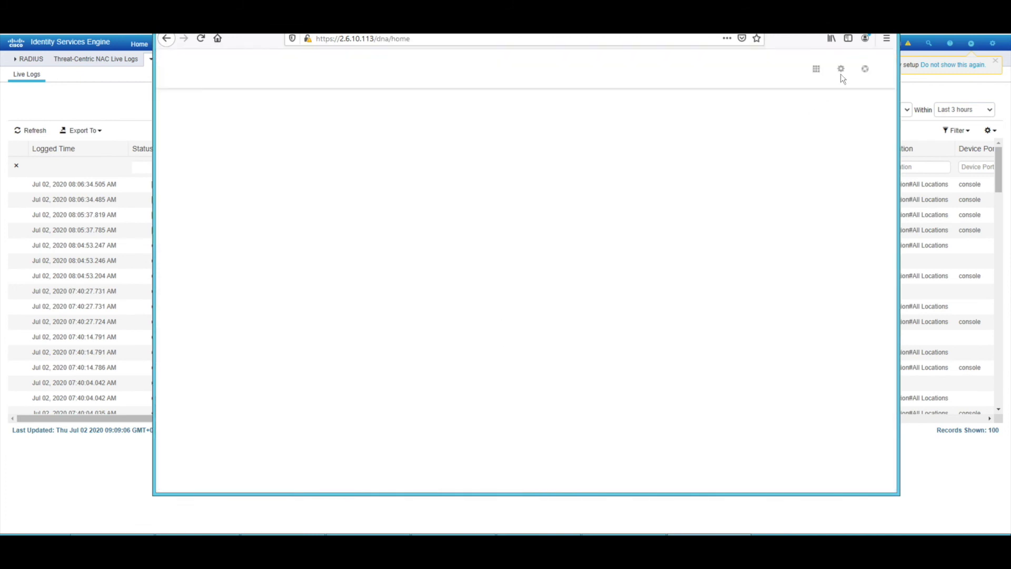
- Check the signed-in user in DNA Center's gear and help menus, then refresh ISE TACACS Live Logs
{"action": "left_click", "coordinate": [818, 70]}
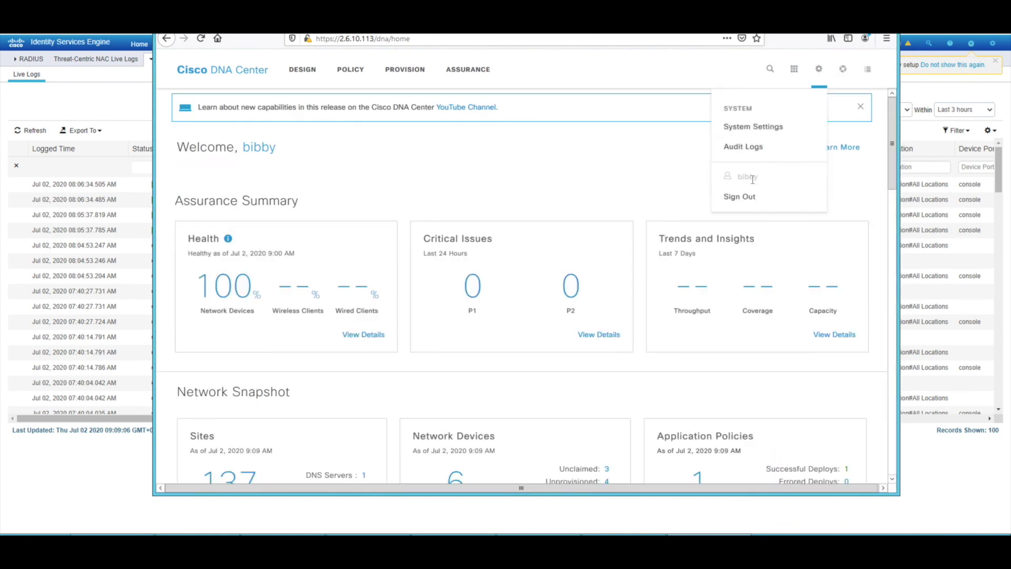
{"action": "left_click", "coordinate": [678, 179]}
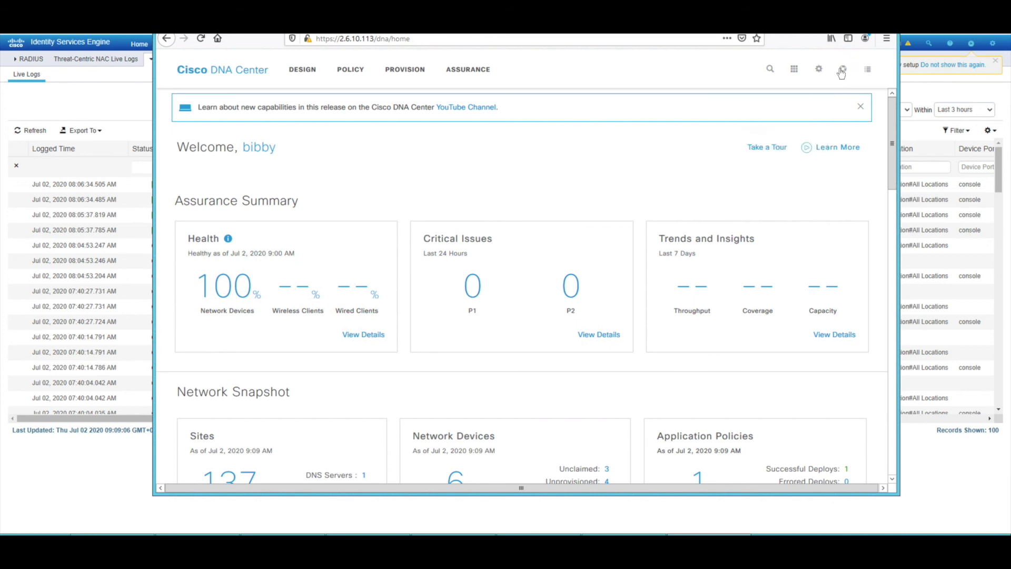
{"action": "left_click", "coordinate": [842, 71]}
{"action": "left_click", "coordinate": [664, 167]}
{"action": "left_click", "coordinate": [59, 466]}
{"action": "left_click", "coordinate": [34, 130]}
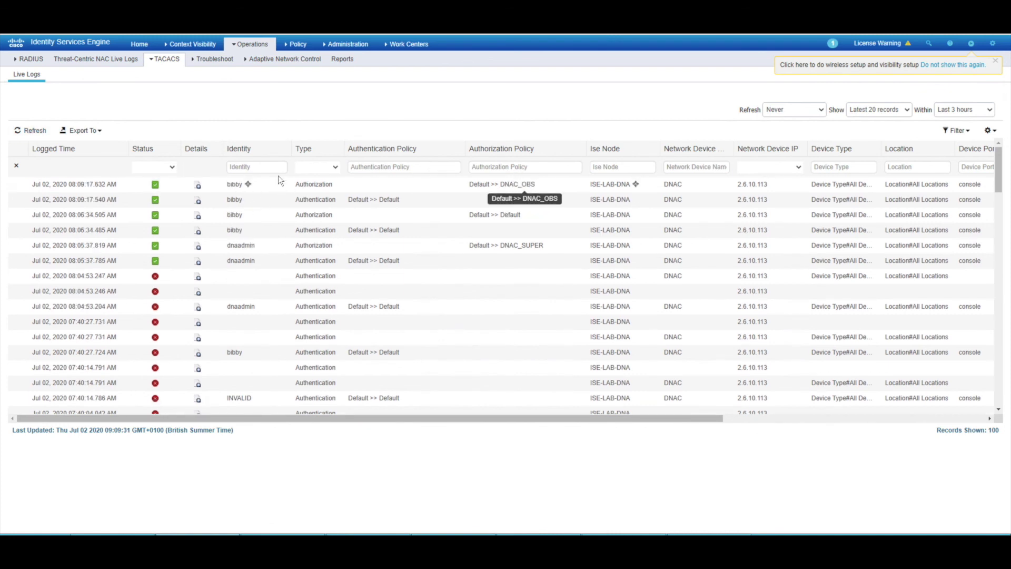
- Open the newest DNAC_OBS authorization's details and highlight the returned Role=OBSERVER-ROLE attribute
{"action": "left_click", "coordinate": [198, 184]}
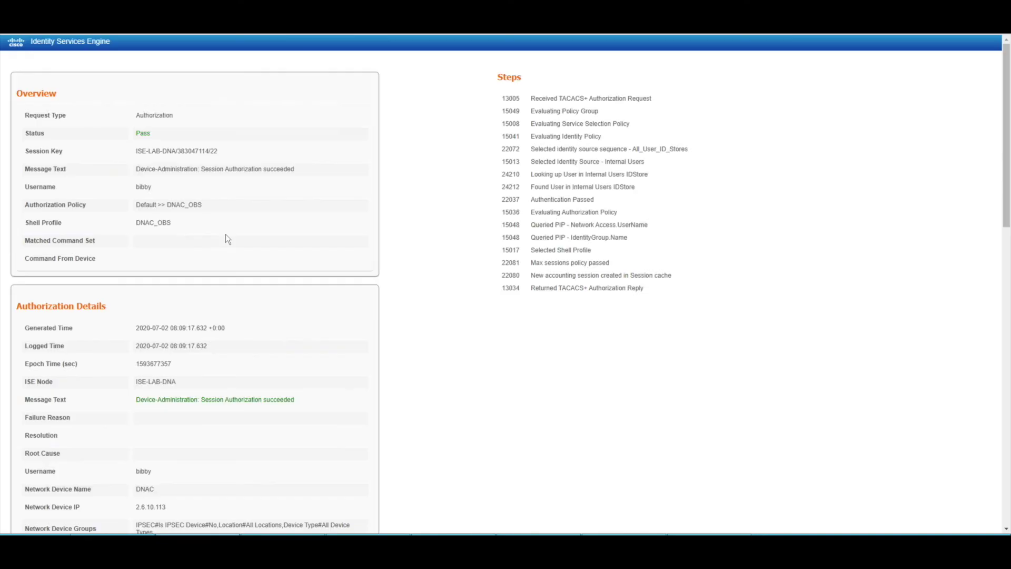
{"action": "scroll", "coordinate": [226, 235], "scroll_direction": "down", "scroll_amount": 8}
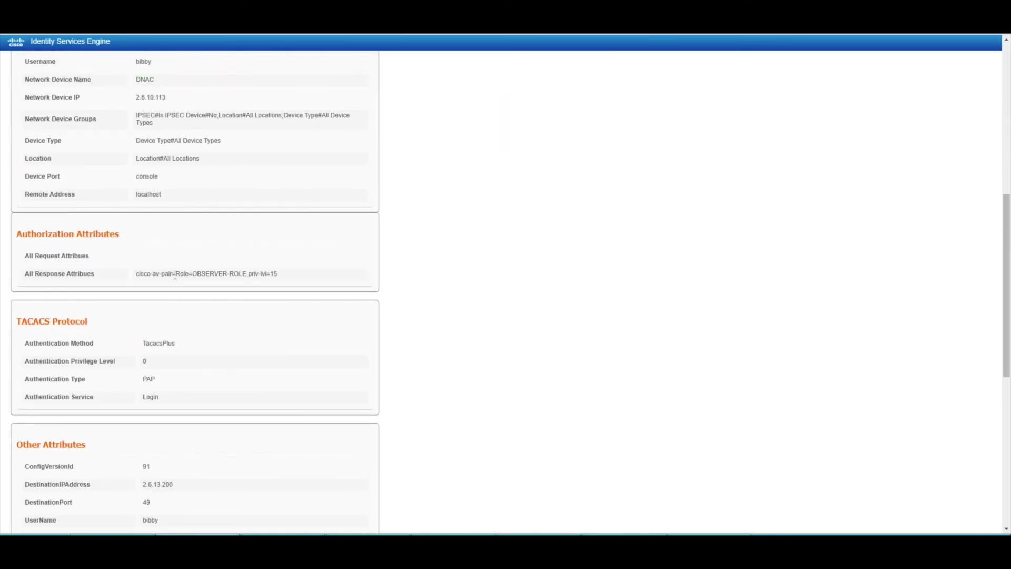
{"action": "left_click_drag", "start_coordinate": [291, 272], "coordinate": [177, 270]}
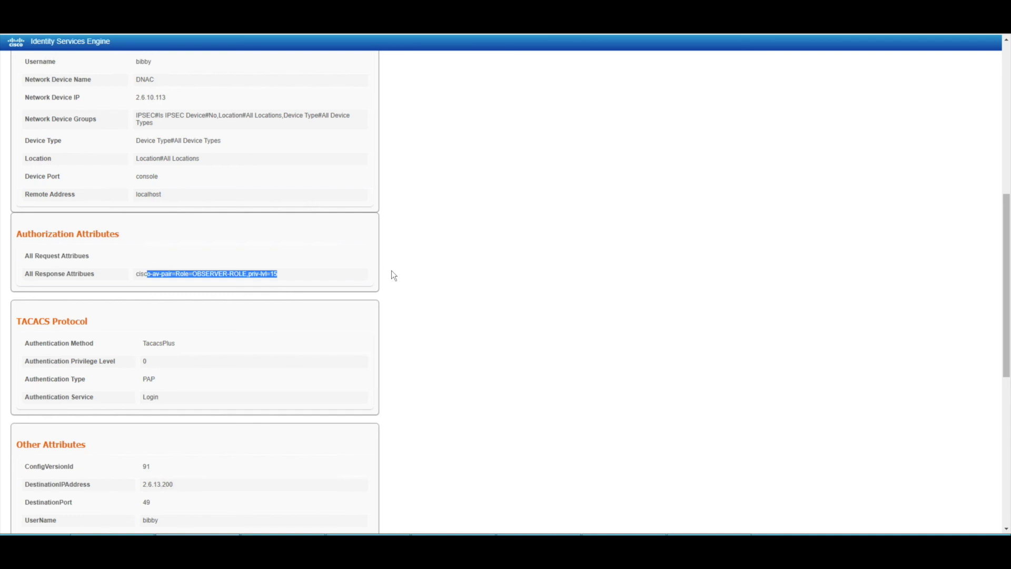
{"action": "mouse_move", "coordinate": [198, 534]}
- In DNA Center settings, show Authentication and Policy Servers listing ISE 2.6.13.200 with RADIUS_TACACS
{"action": "key", "text": "alt+Tab"}
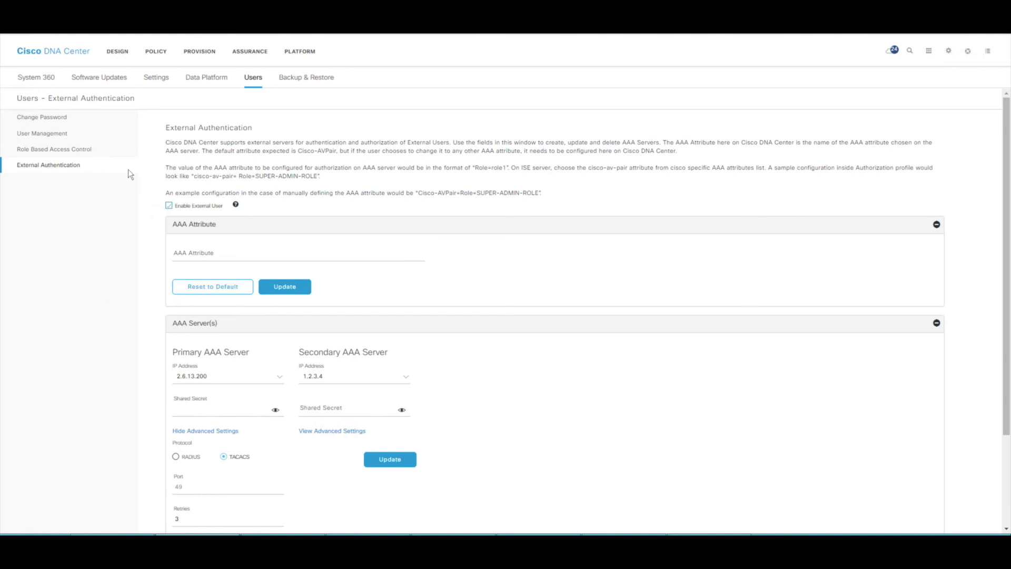
{"action": "left_click", "coordinate": [157, 77]}
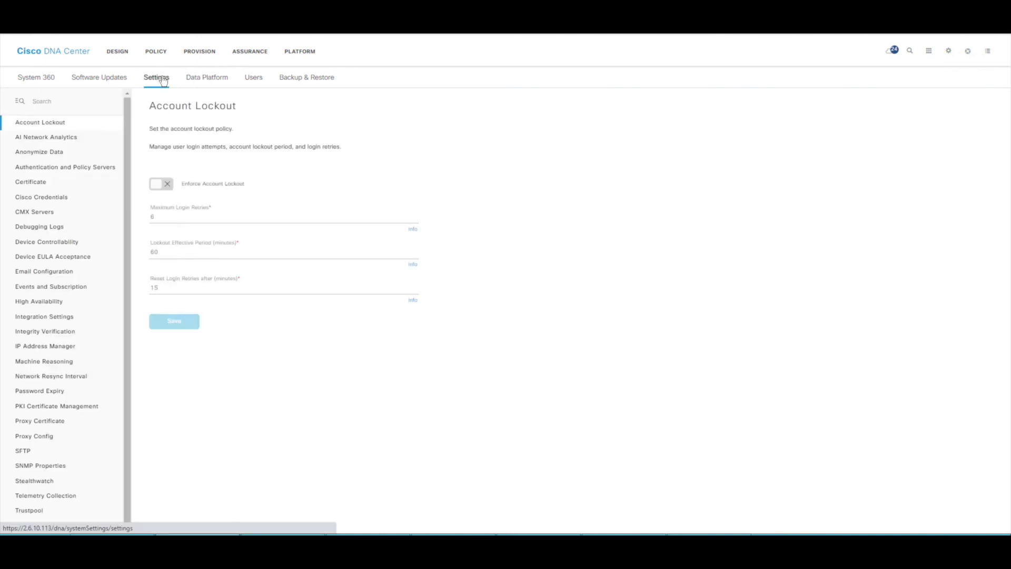
{"action": "left_click", "coordinate": [47, 167]}
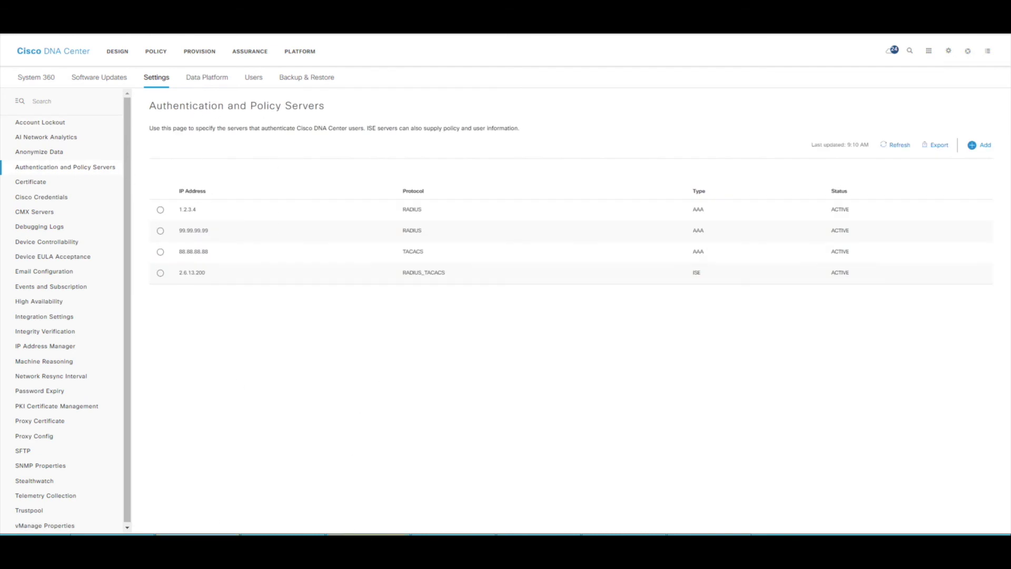
{"action": "mouse_move", "coordinate": [367, 534]}
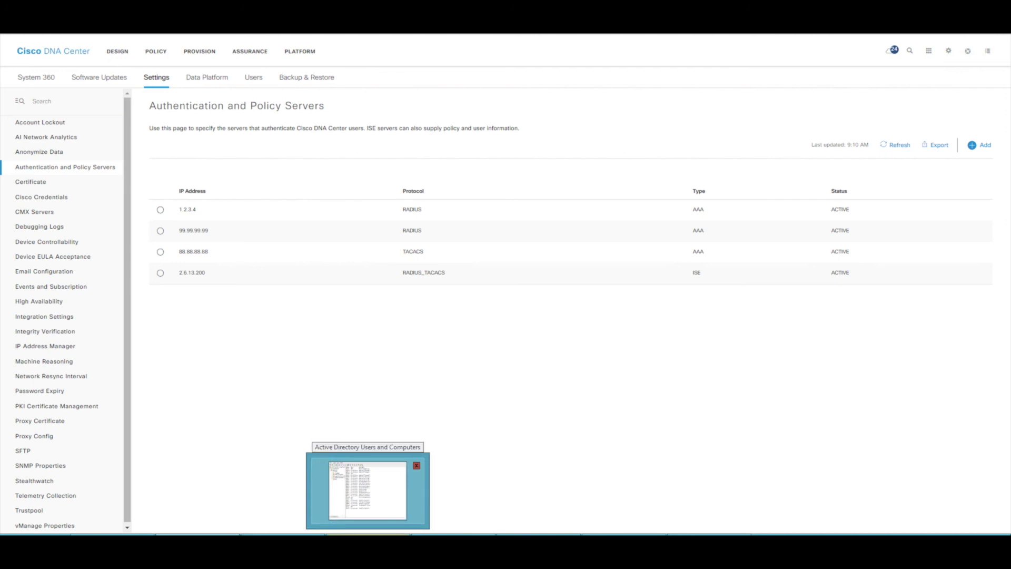